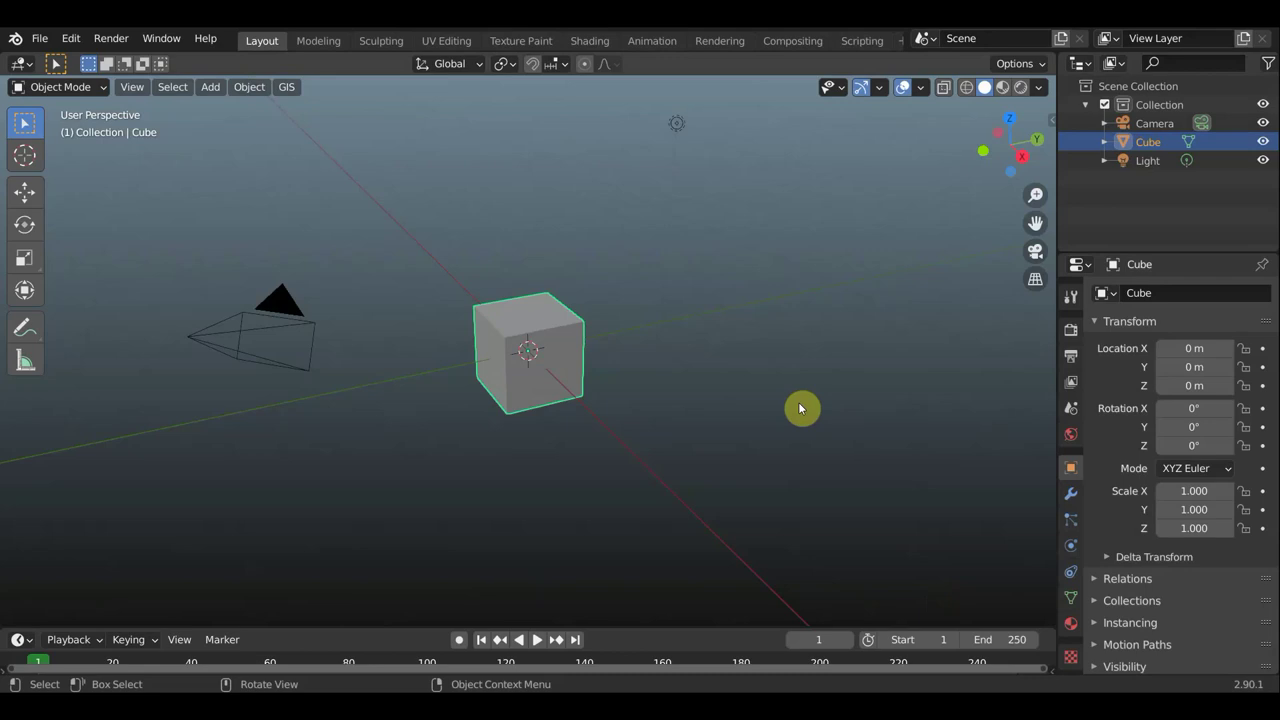
- Hide the camera and light in the viewport and look at the cube from the front
click(1263, 123)
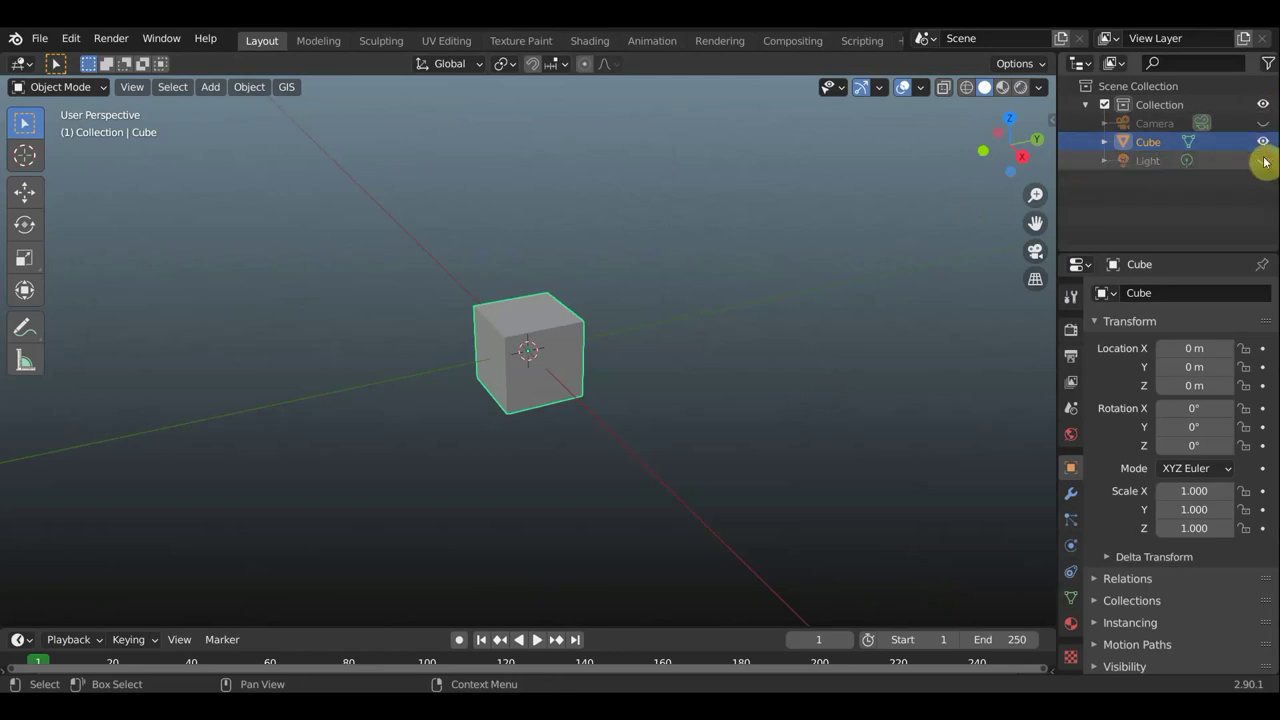
scroll(708, 383, up, 2)
key(KP_1)
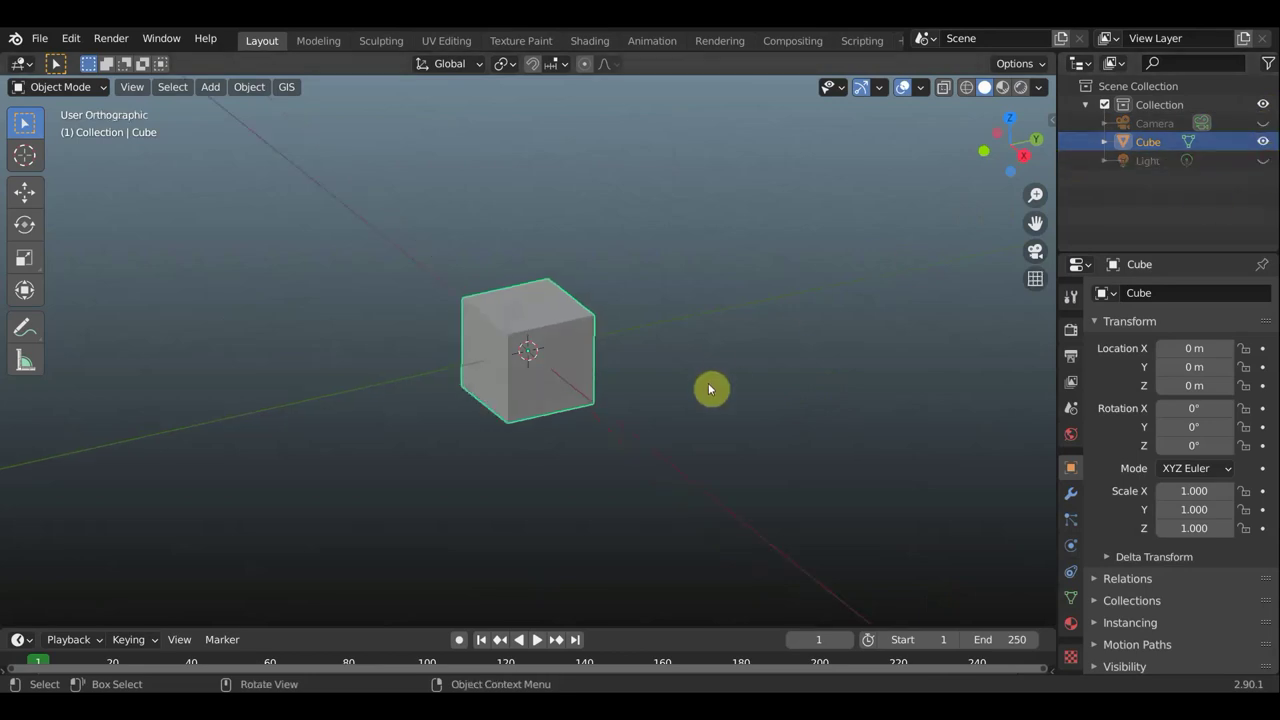
scroll(708, 388, up, 4)
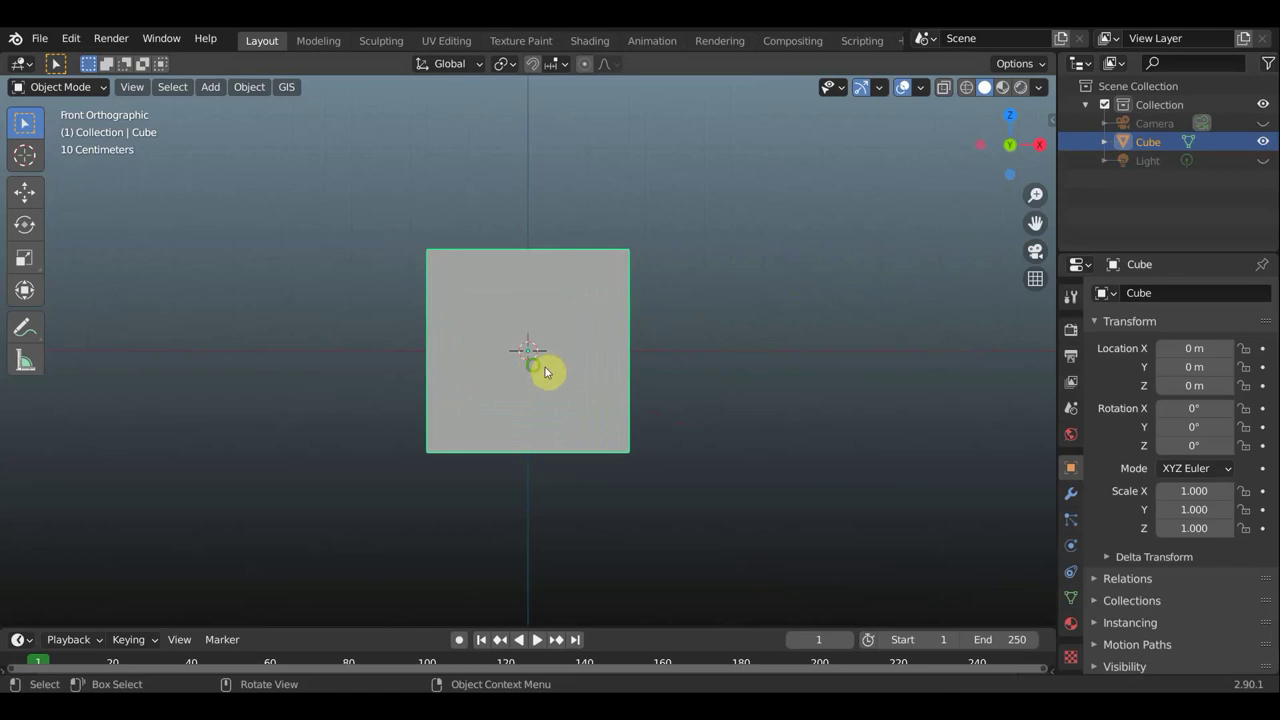
middle_drag(543, 371, 734, 389)
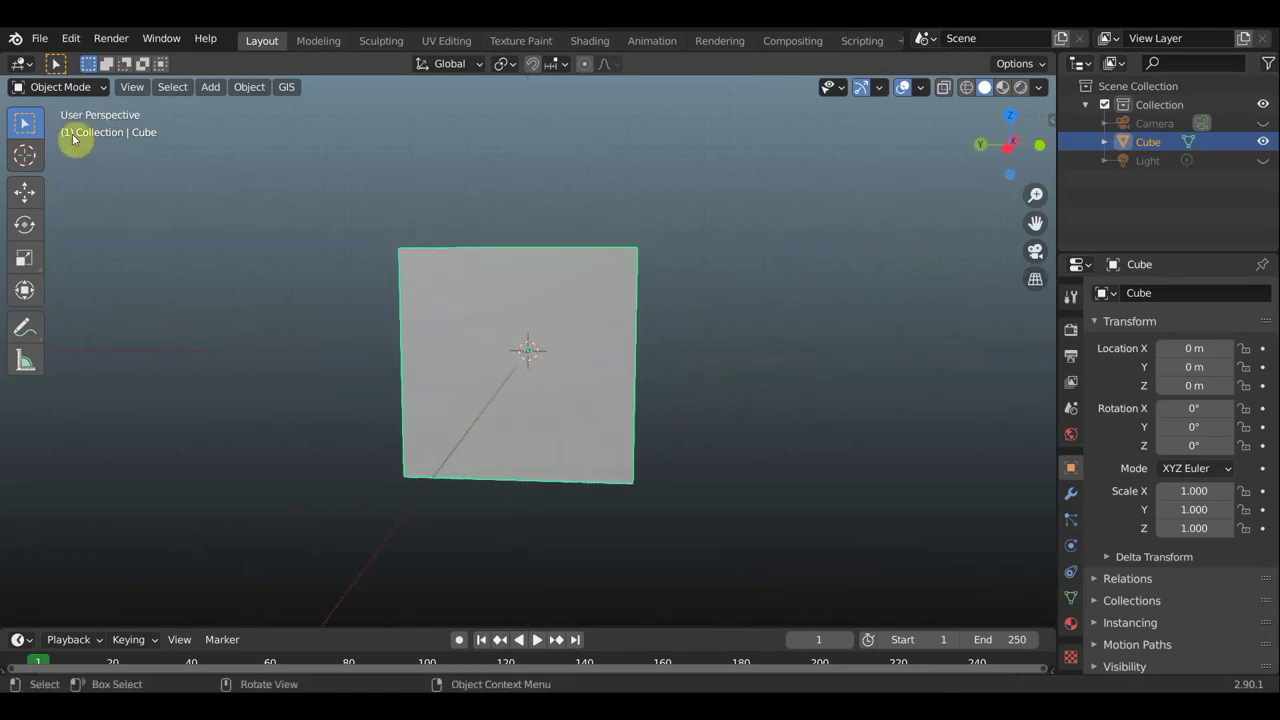
- Flatten the cube to a Y scale of 0.038 and switch to Edit Mode
click(28, 292)
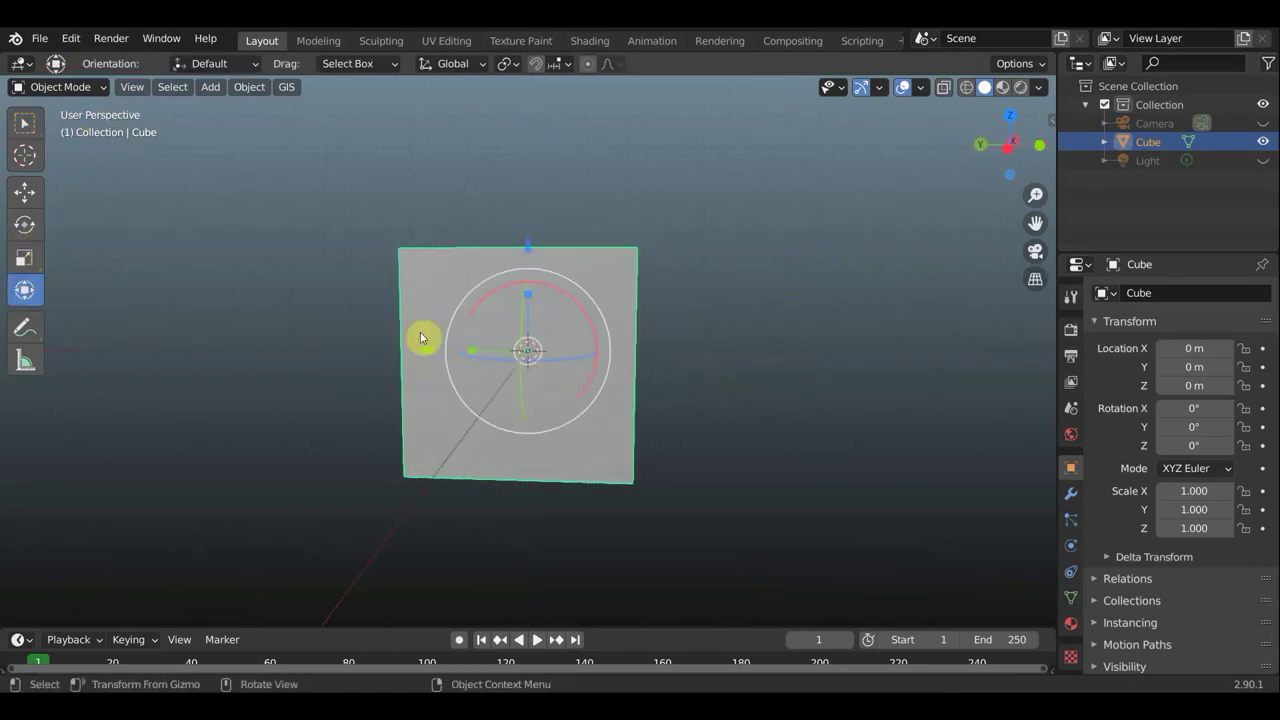
drag(474, 346, 521, 349)
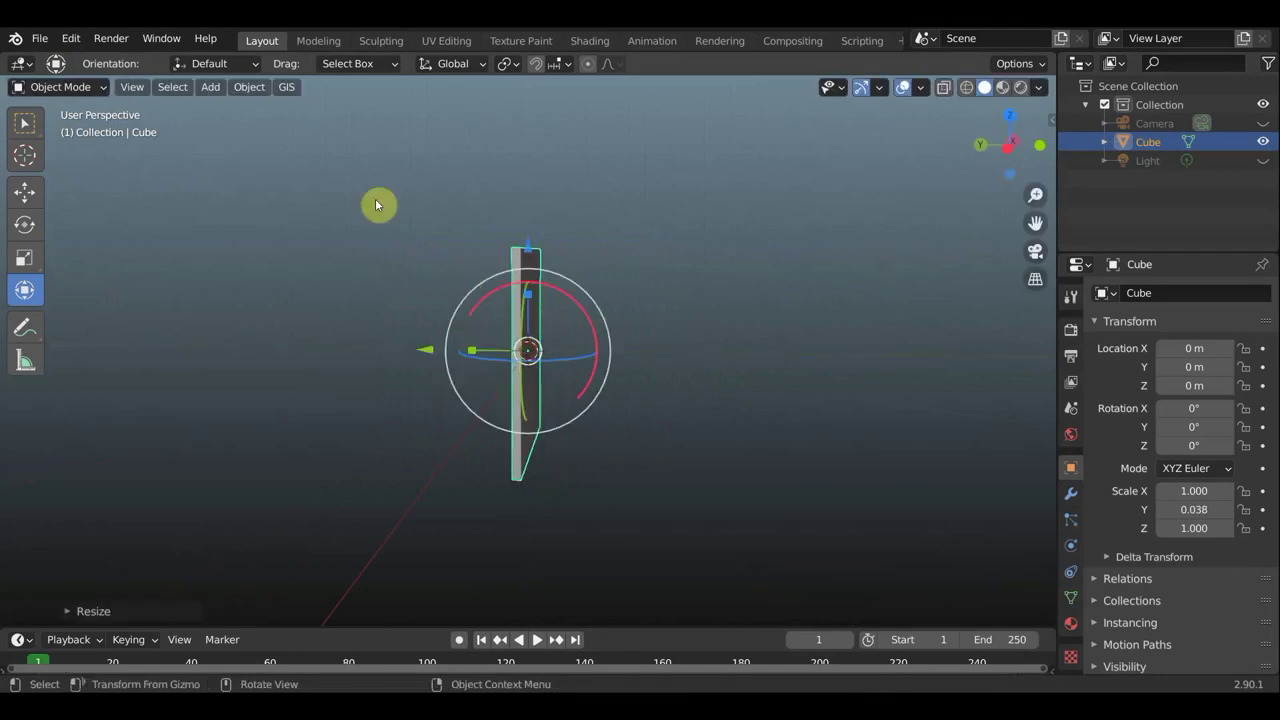
click(88, 89)
click(76, 130)
mouse_move(580, 320)
middle_down()
mouse_move(457, 320)
mouse_move(163, 91)
middle_up()
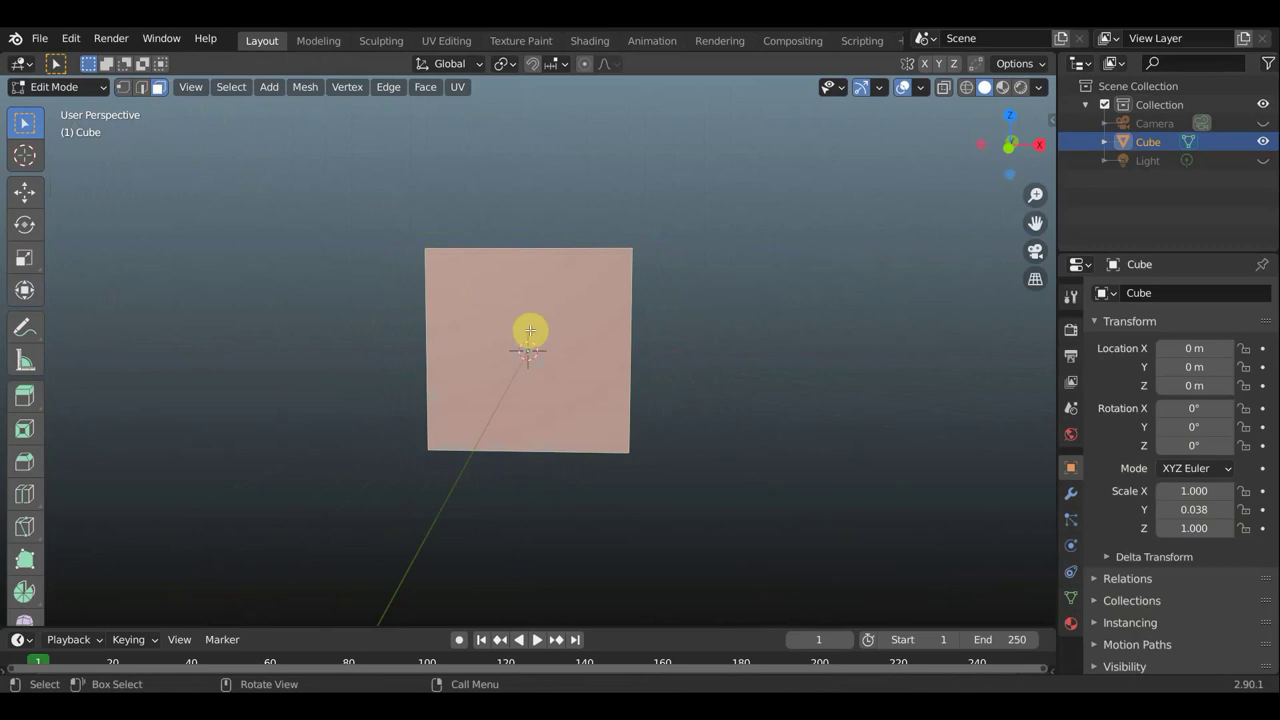
- Select the panel's front face and inset it twice to leave an inner border
click(552, 315)
mouse_move(570, 331)
middle_down()
mouse_move(509, 349)
mouse_move(363, 346)
mouse_move(603, 326)
middle_up()
scroll(634, 331, up, 1)
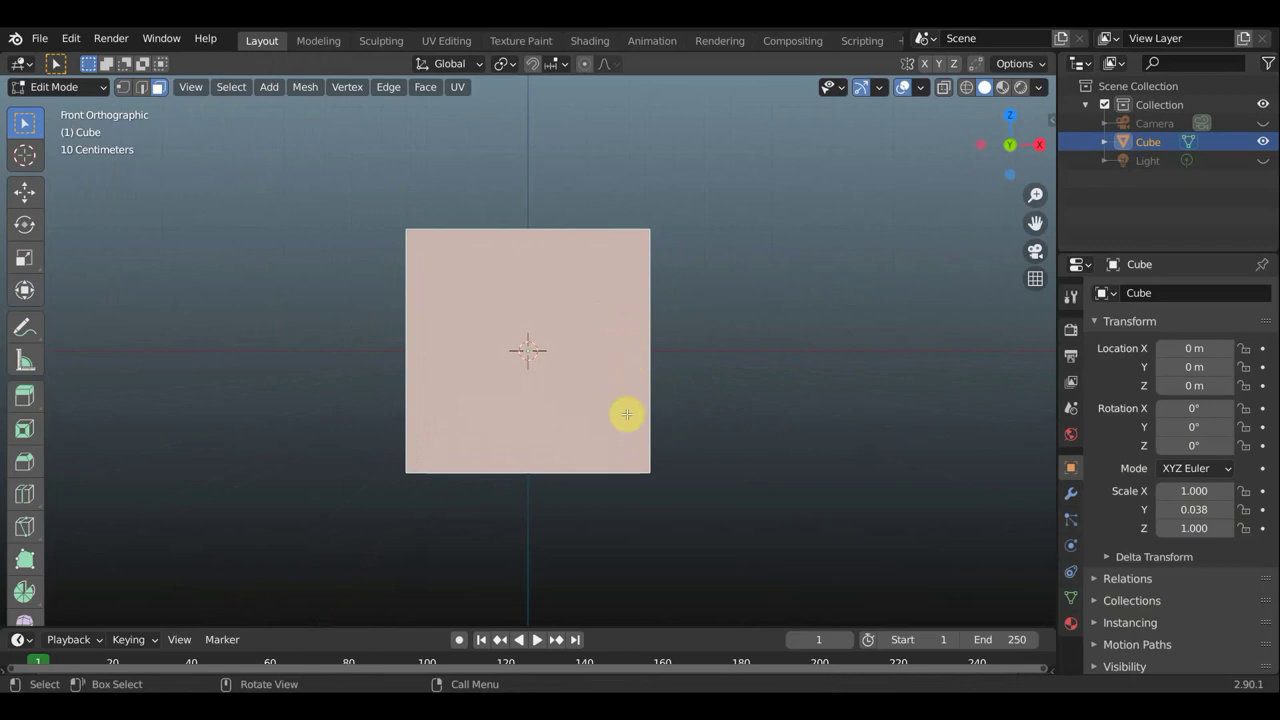
key(i)
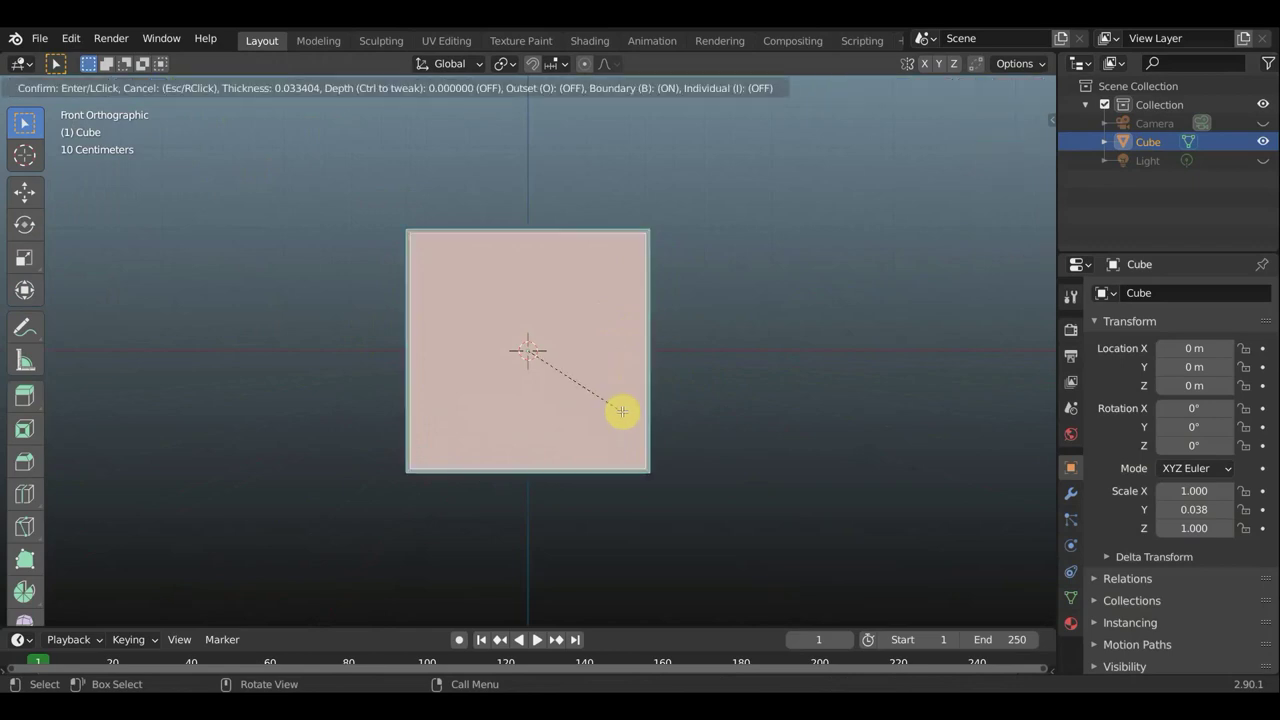
click(622, 411)
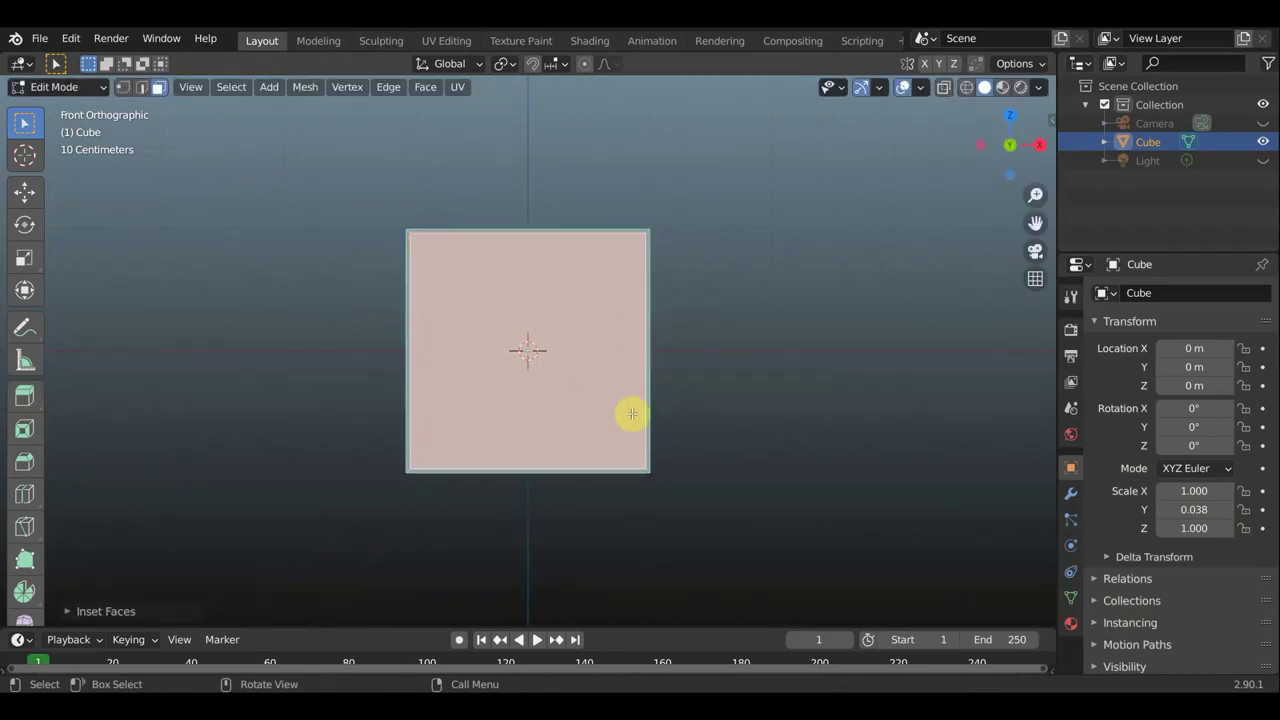
key(i)
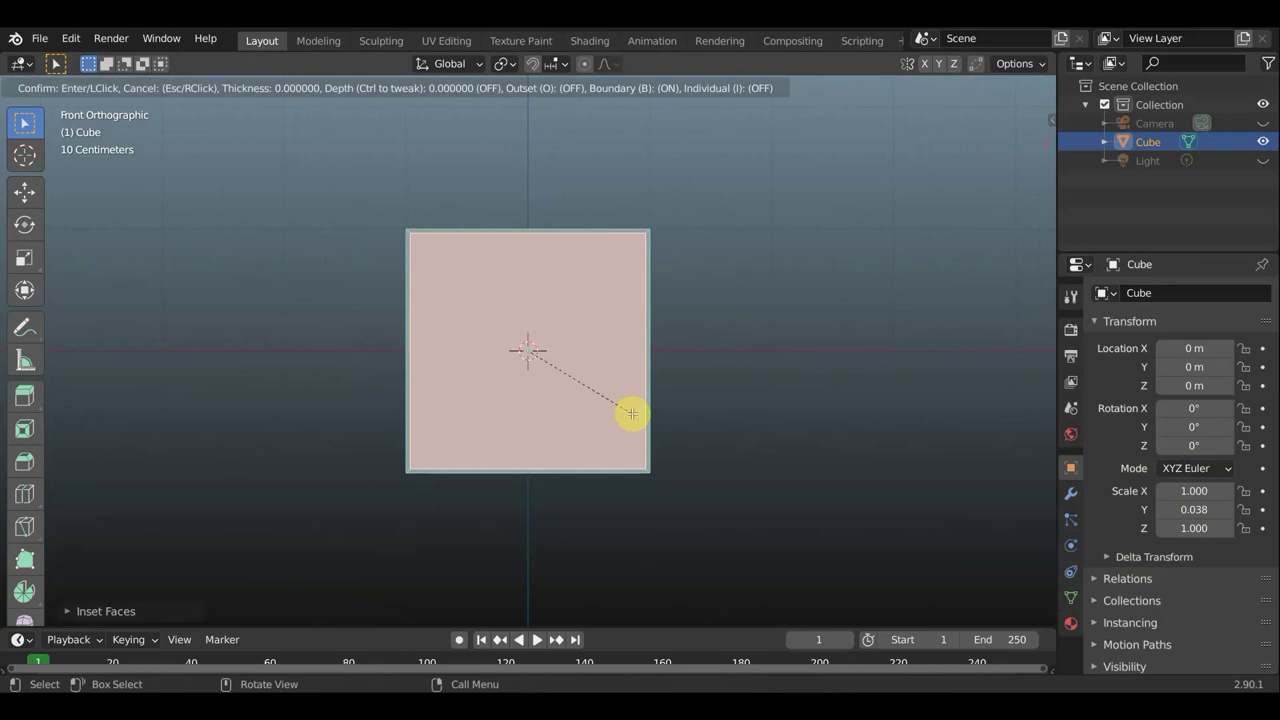
click(631, 412)
- Move the inset inner face 0.037 m along Y and select the thin inner face
middle_drag(666, 406, 513, 430)
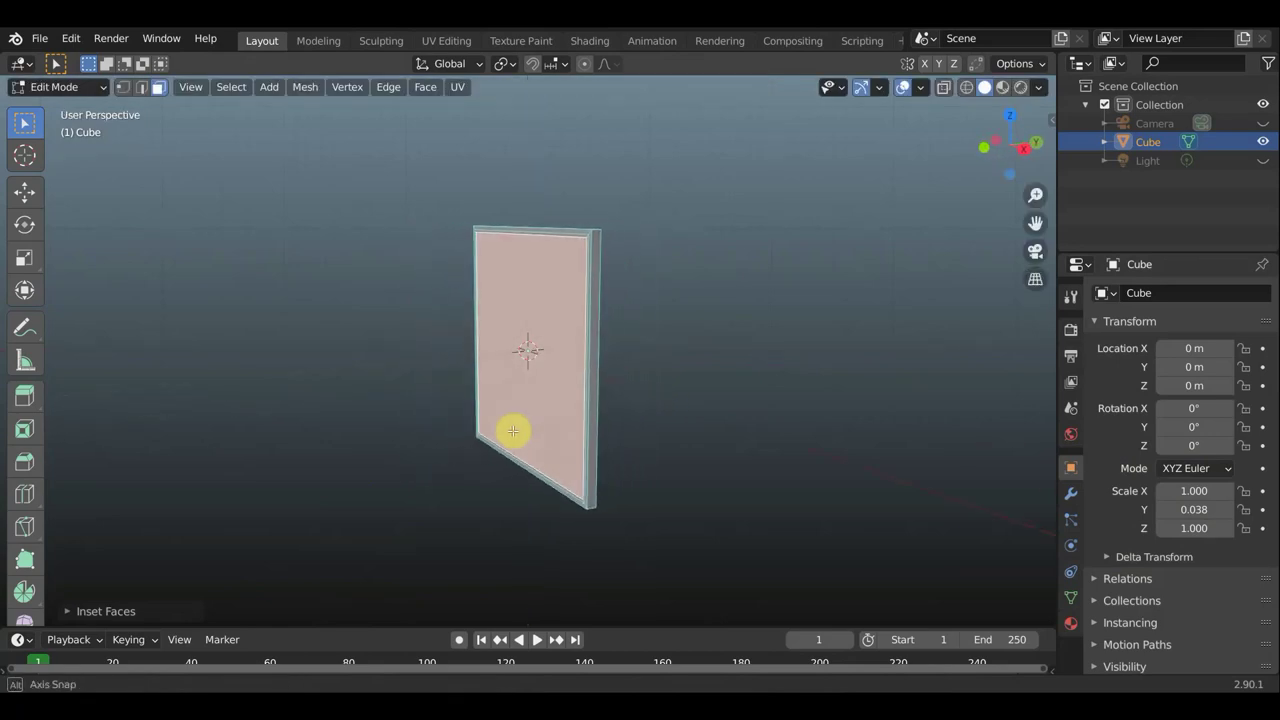
click(25, 191)
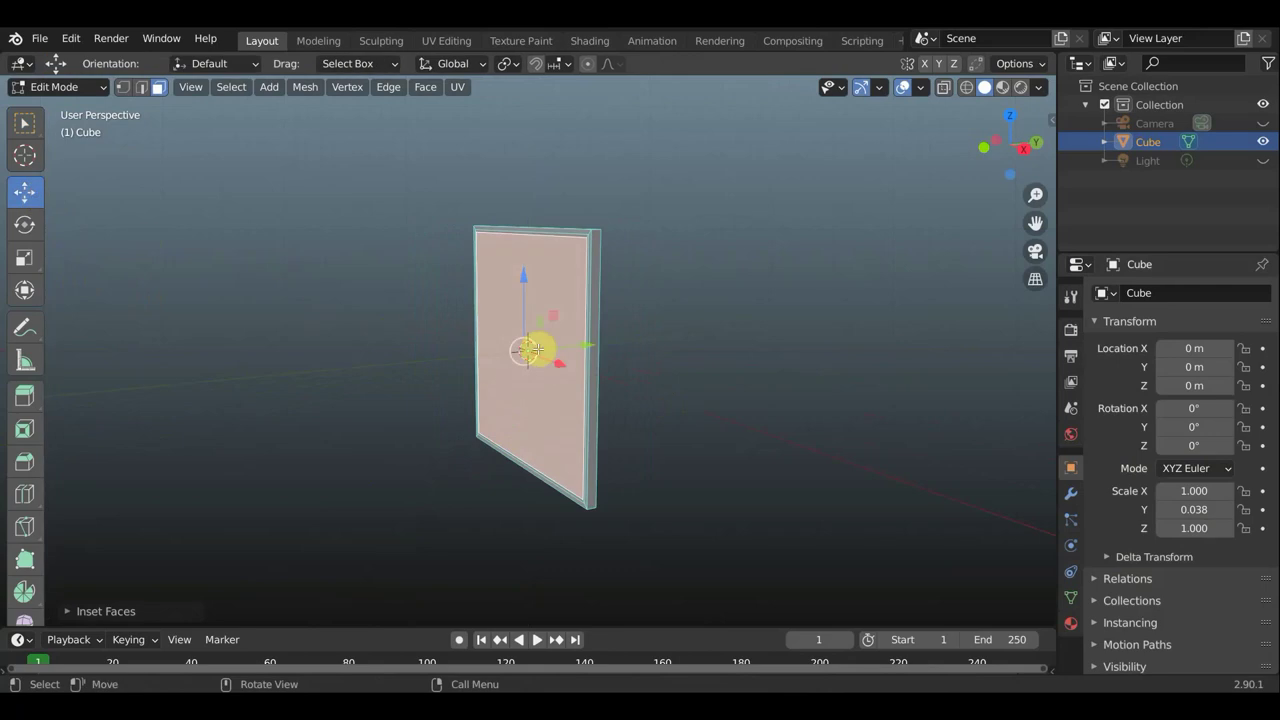
drag(587, 346, 600, 354)
mouse_move(637, 366)
middle_down()
mouse_move(457, 363)
mouse_move(743, 340)
mouse_move(697, 330)
middle_up()
click(492, 218)
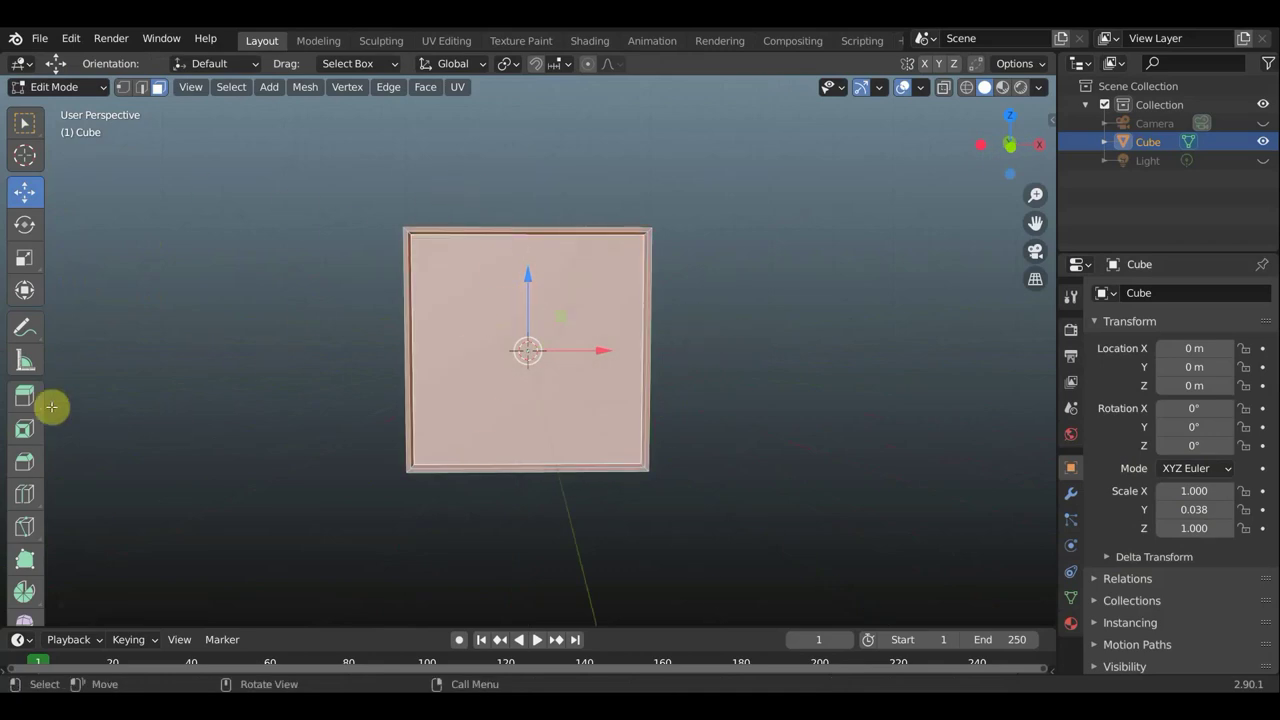
- Scale the inner face to about 0.9875 along Y, then deselect the whole mesh with Select Box
click(28, 292)
drag(529, 279, 527, 322)
mouse_move(586, 334)
middle_down()
mouse_move(299, 329)
mouse_move(526, 266)
mouse_move(597, 209)
mouse_move(615, 222)
mouse_move(617, 249)
mouse_move(642, 199)
middle_up()
scroll(640, 245, up, 3)
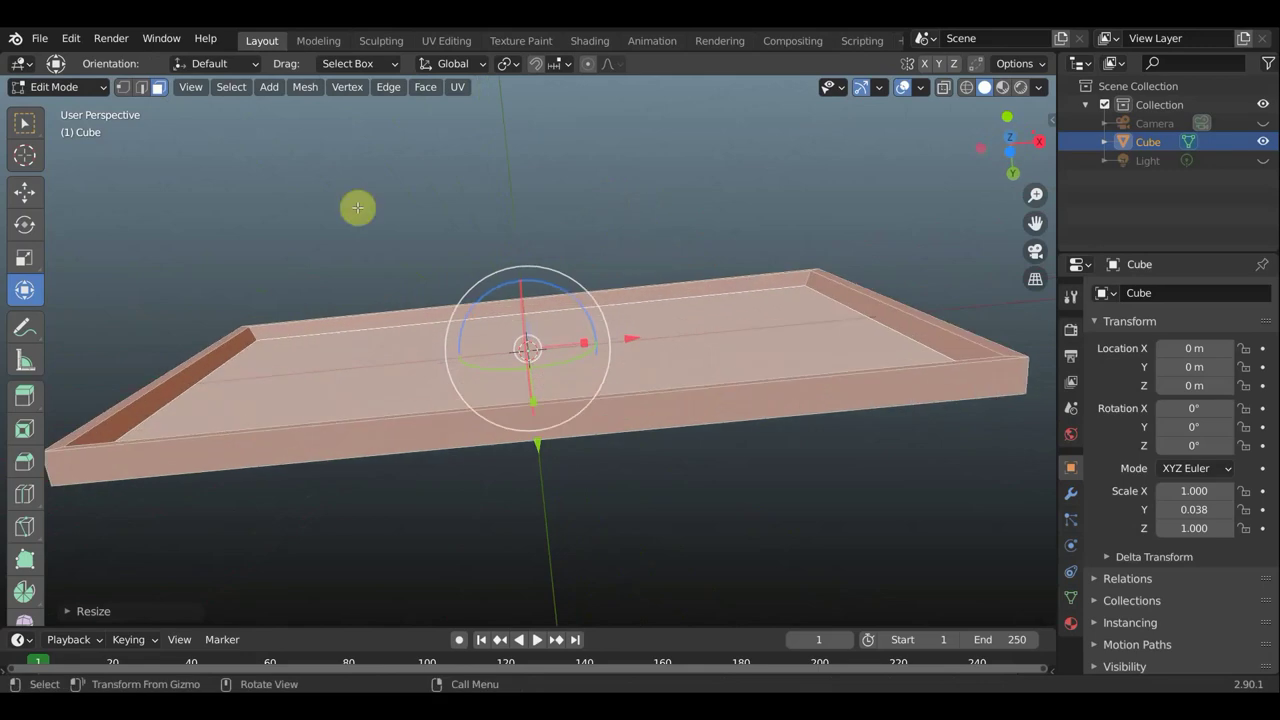
click(25, 122)
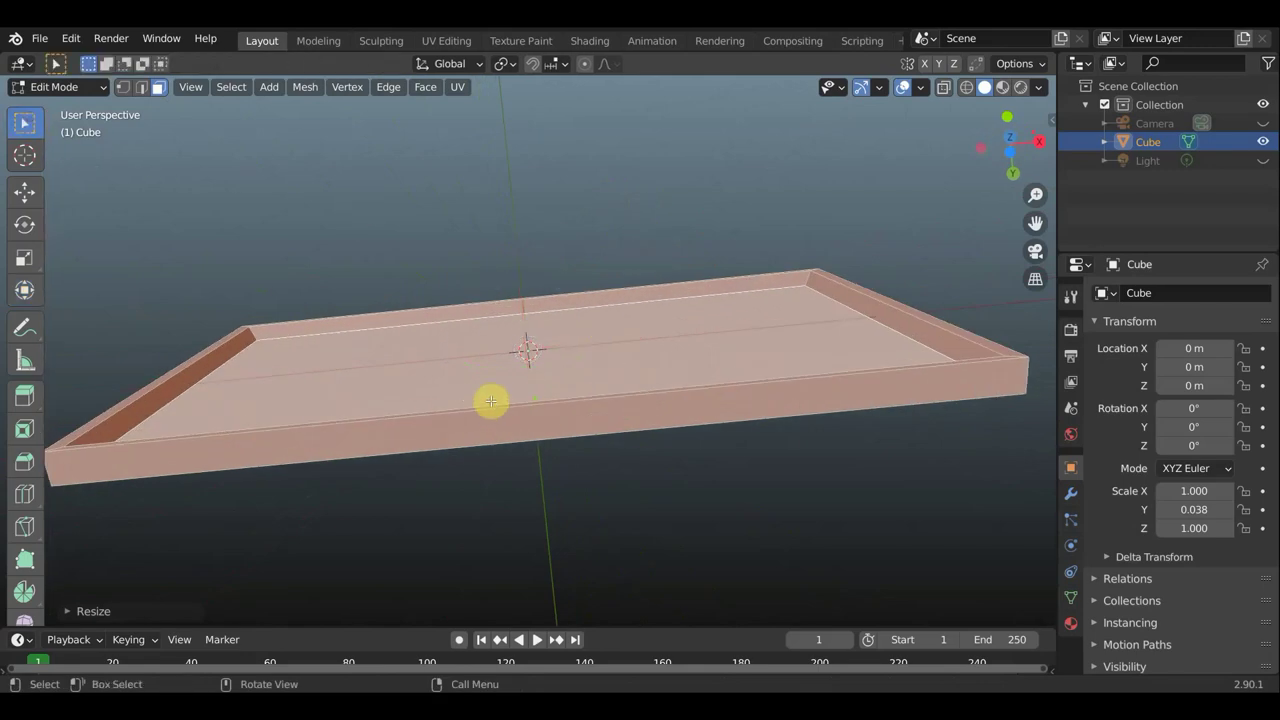
click(638, 480)
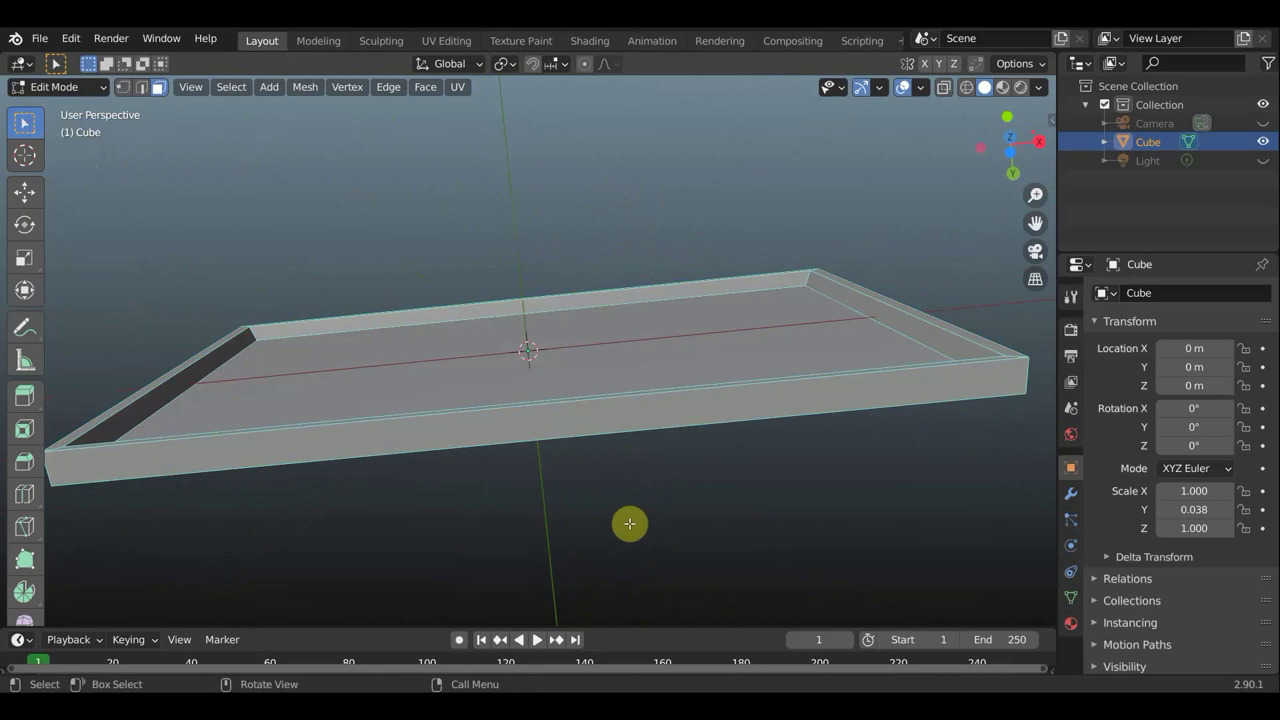
- Make two vertical knife cuts across the front rim and select the section between them
key(k)
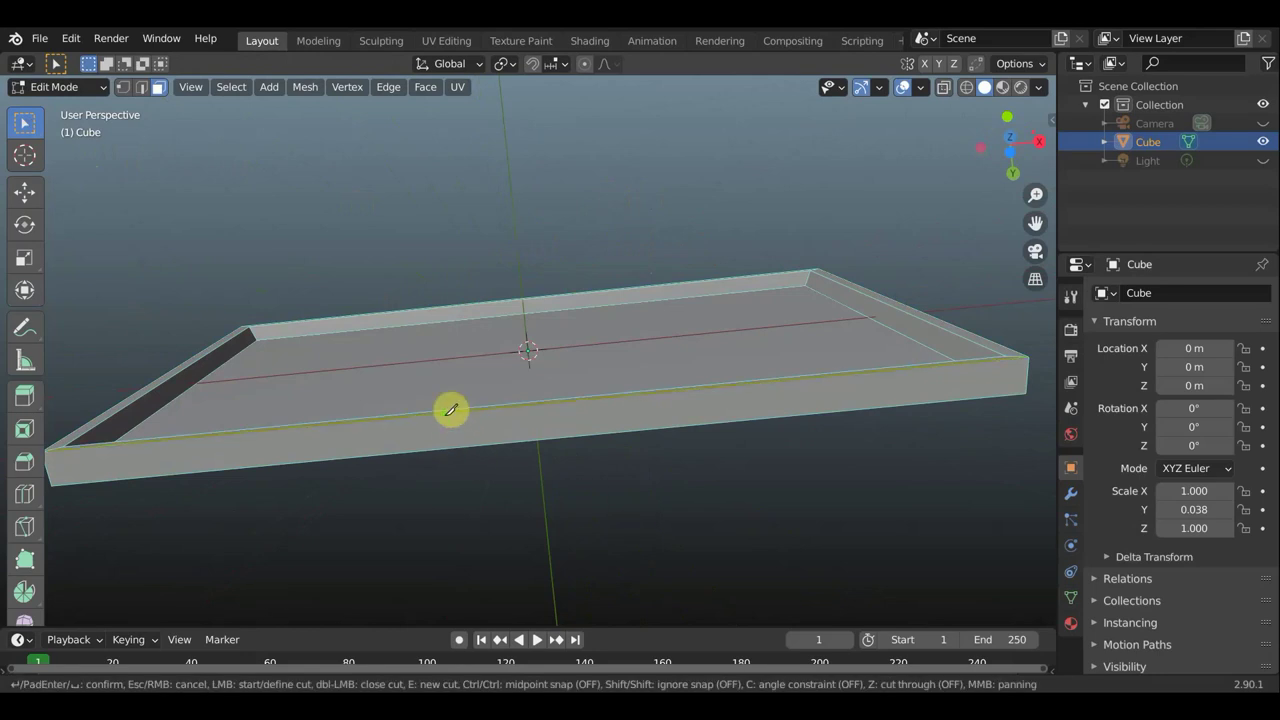
click(446, 412)
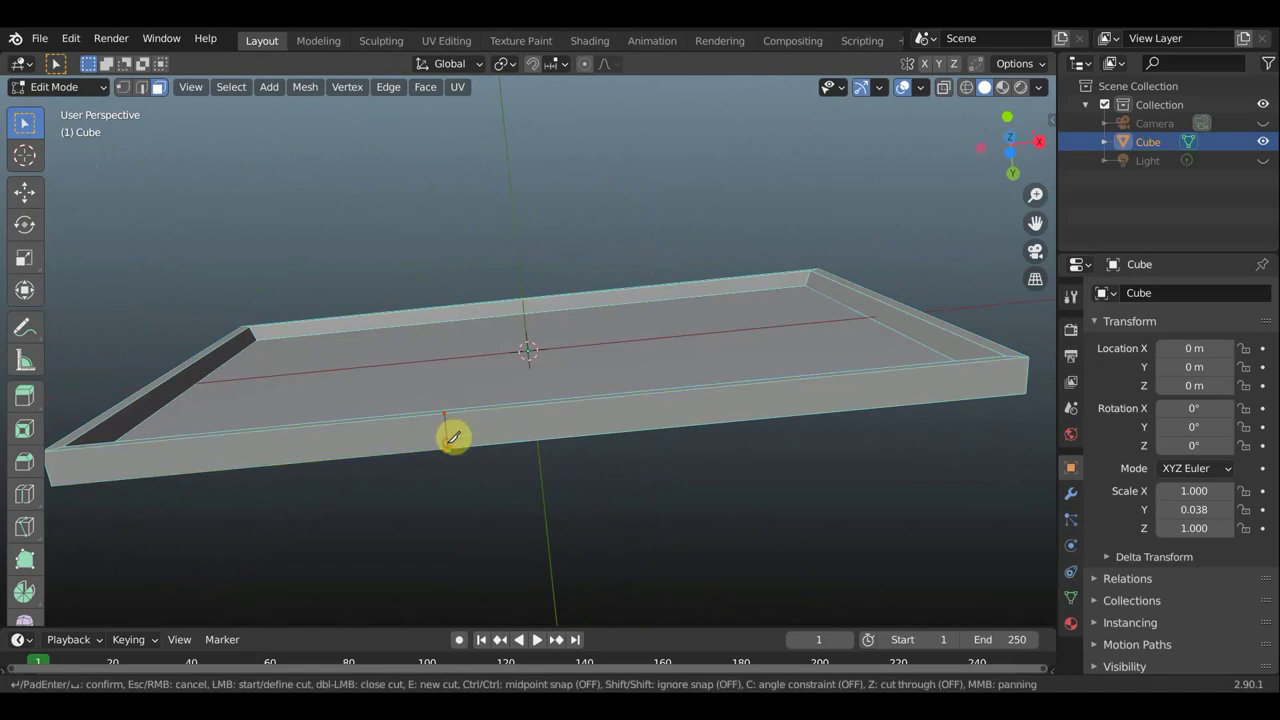
key(Return)
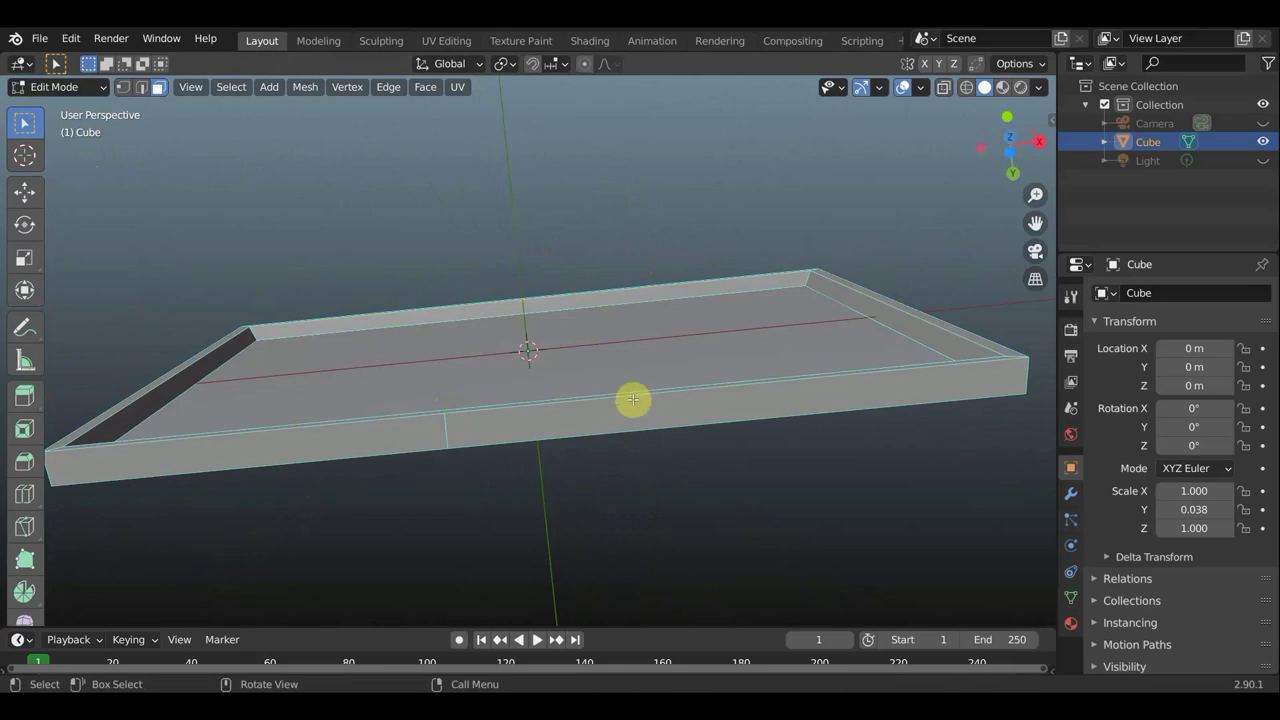
key(k)
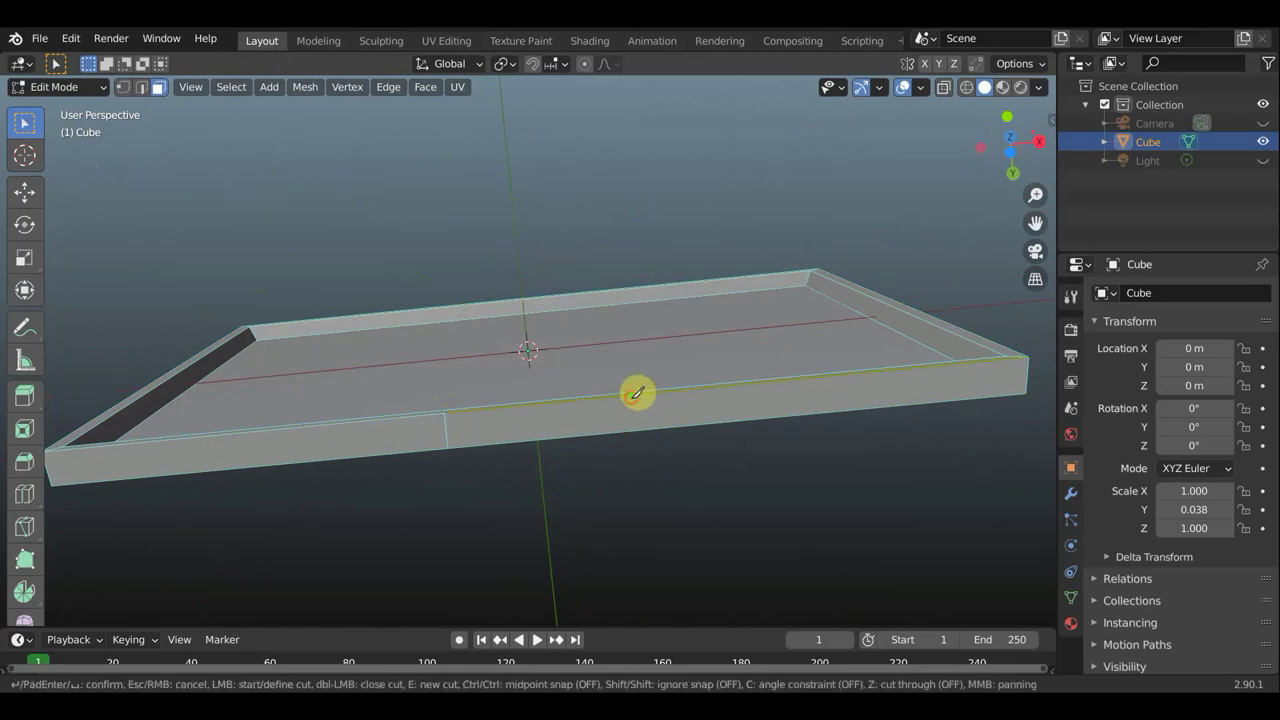
click(631, 396)
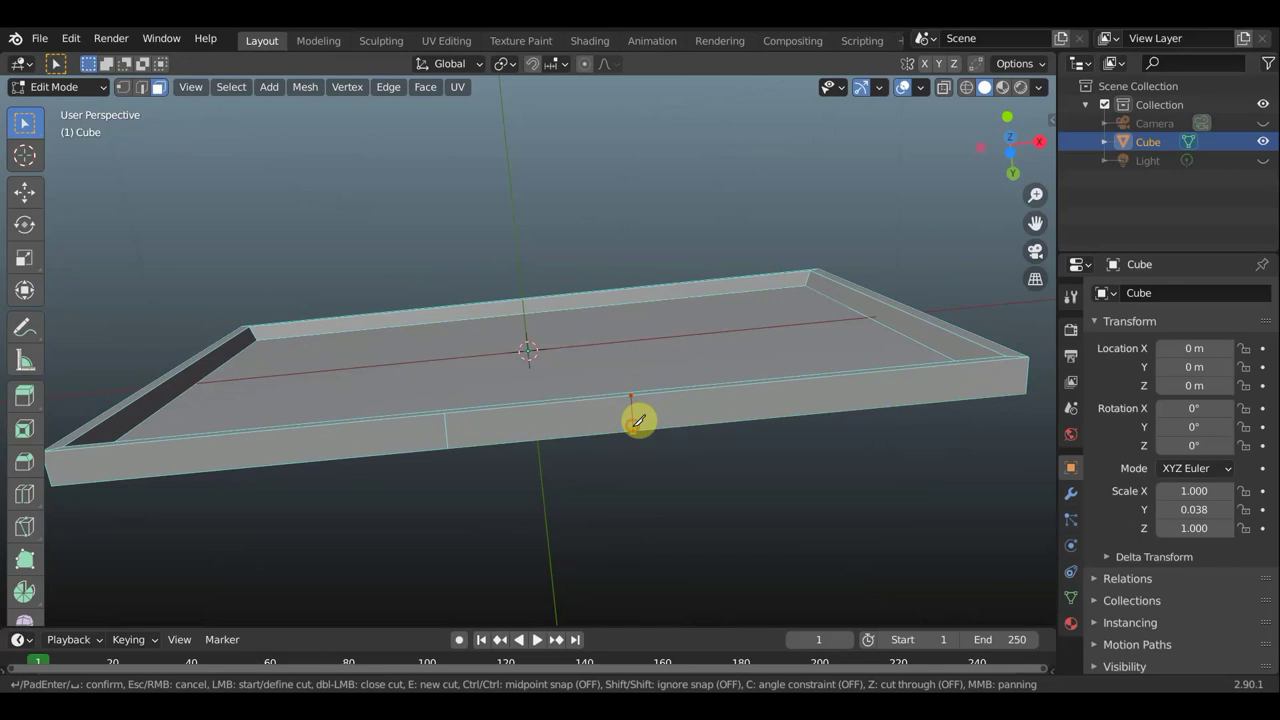
click(633, 427)
key(Return)
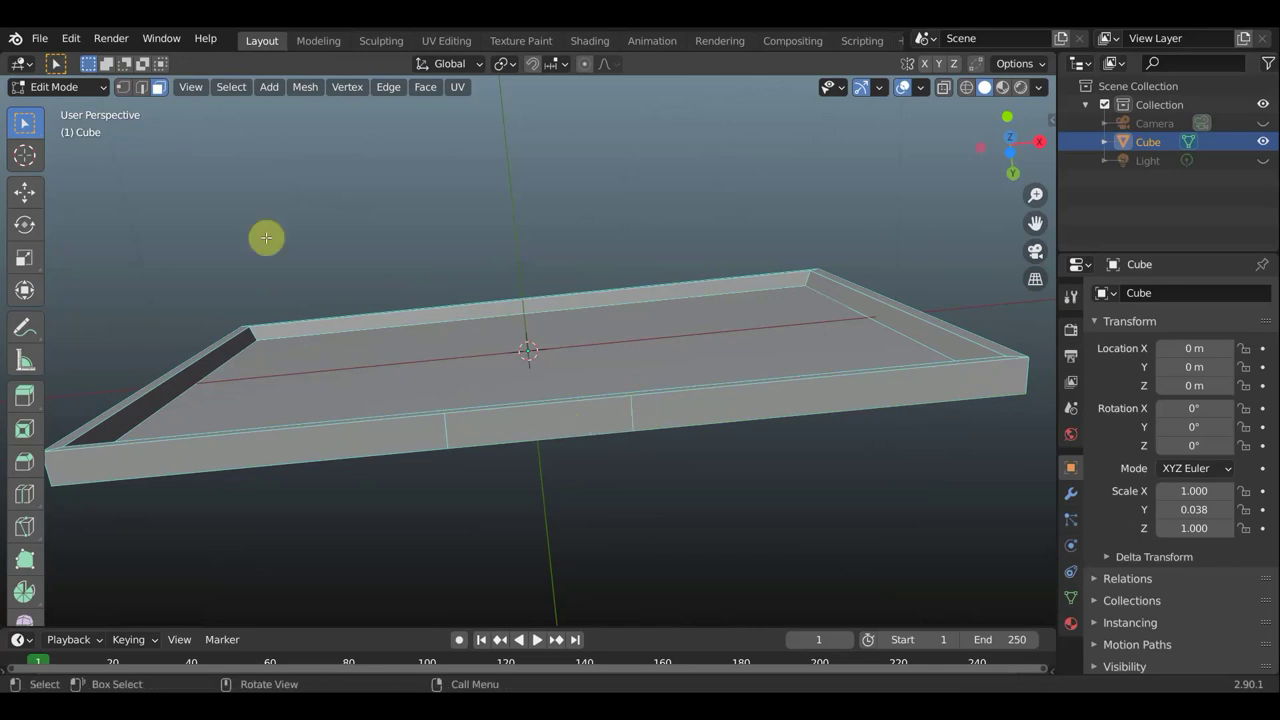
click(509, 417)
- Inset the selected rim section twice
mouse_move(511, 420)
middle_down()
mouse_move(526, 490)
mouse_move(528, 443)
middle_up()
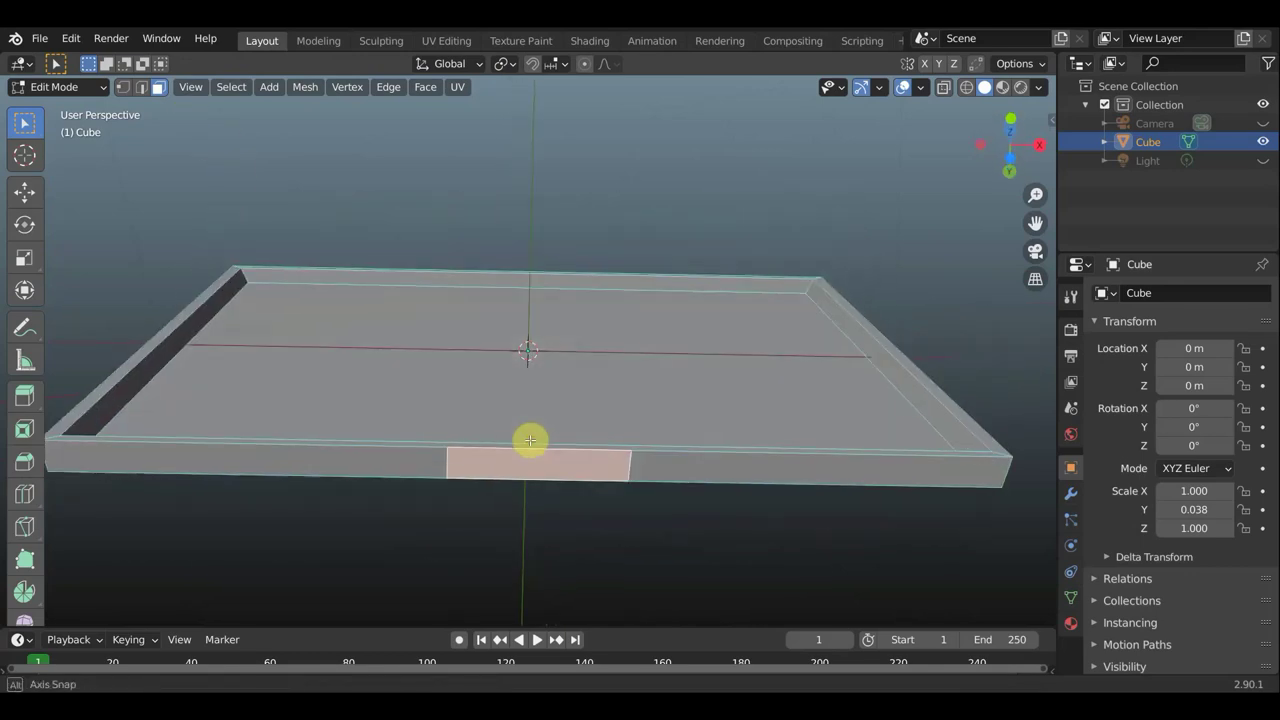
key(i)
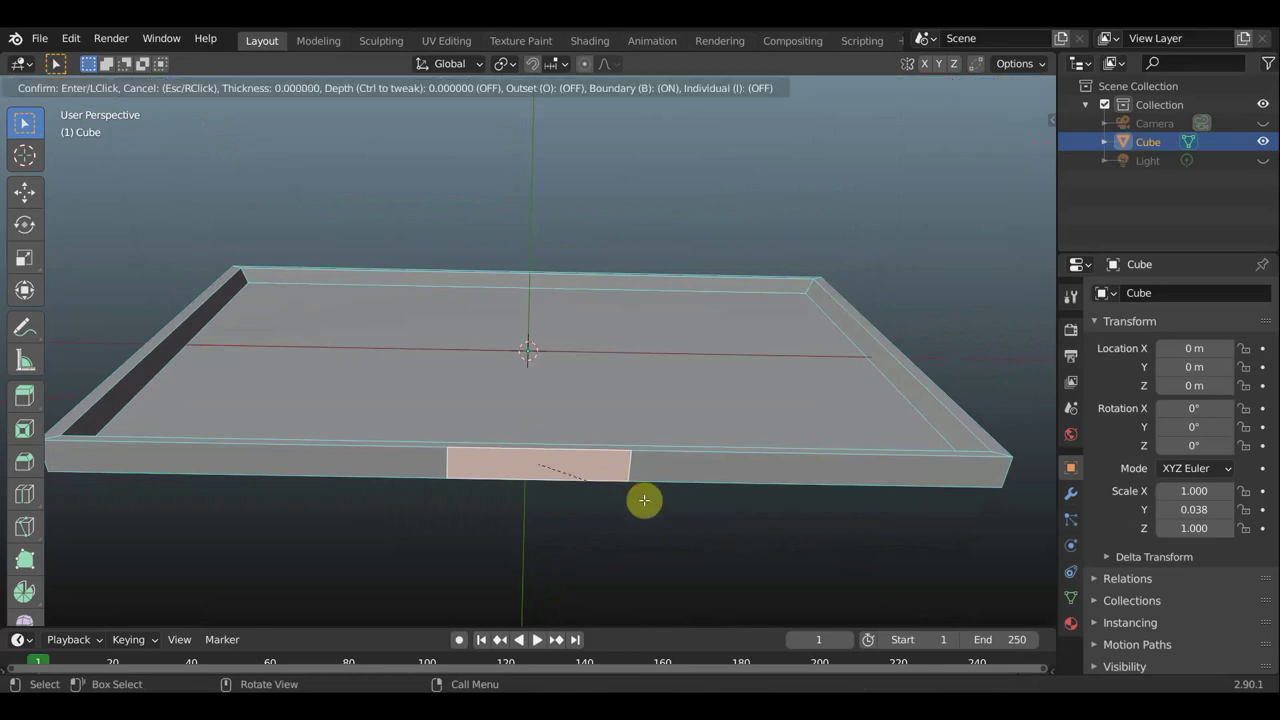
click(640, 498)
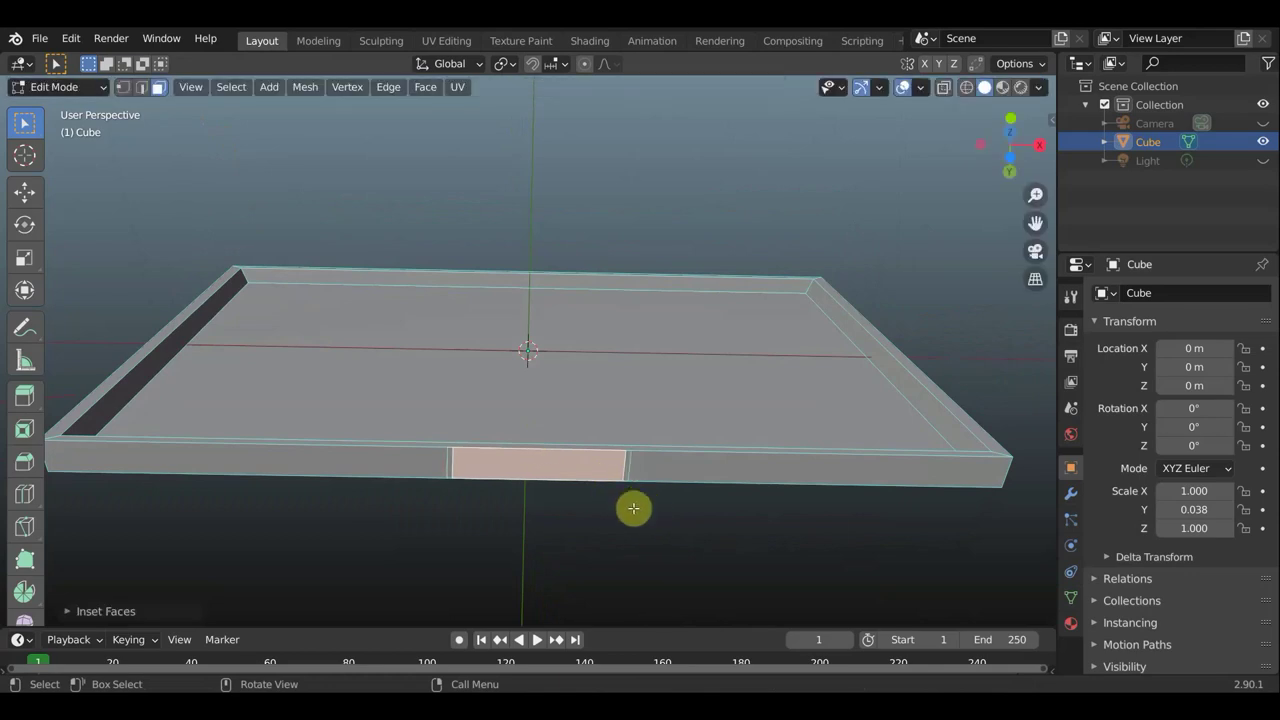
key(i)
click(632, 507)
- From the front view, lower the rim face about 0.25 m to form a neck
middle_drag(631, 506, 631, 598)
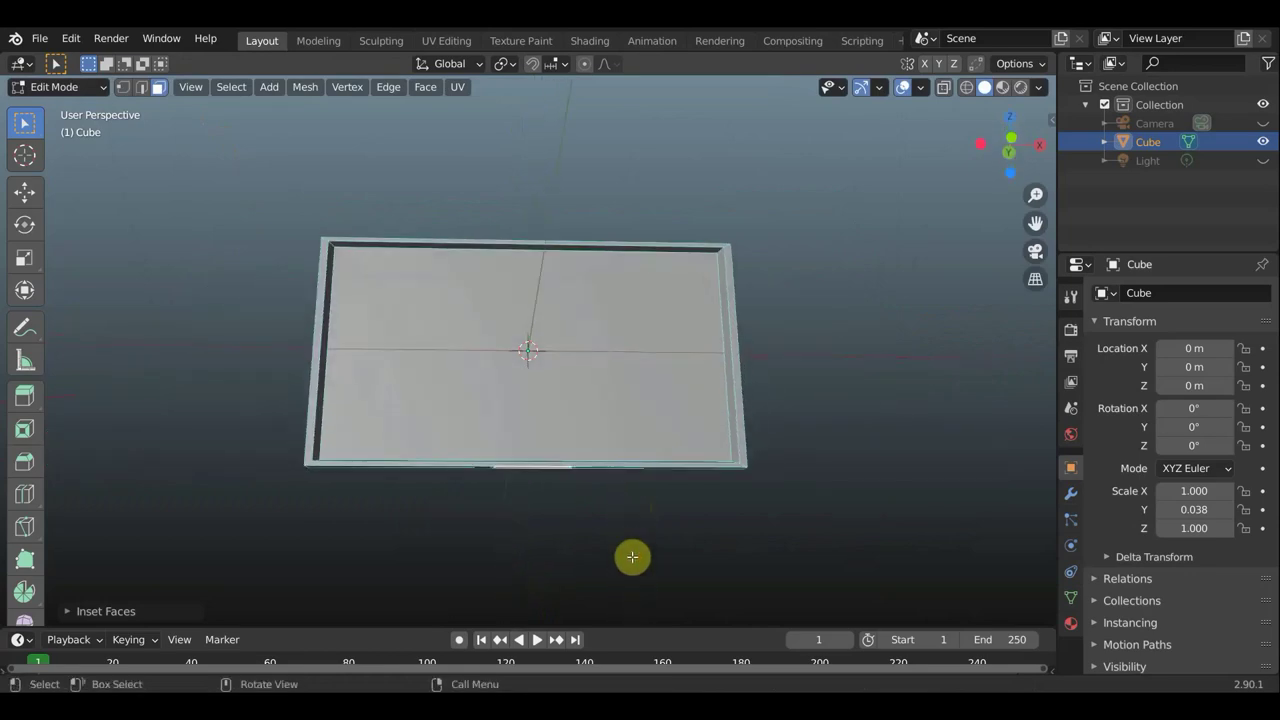
key(KP_1)
click(25, 190)
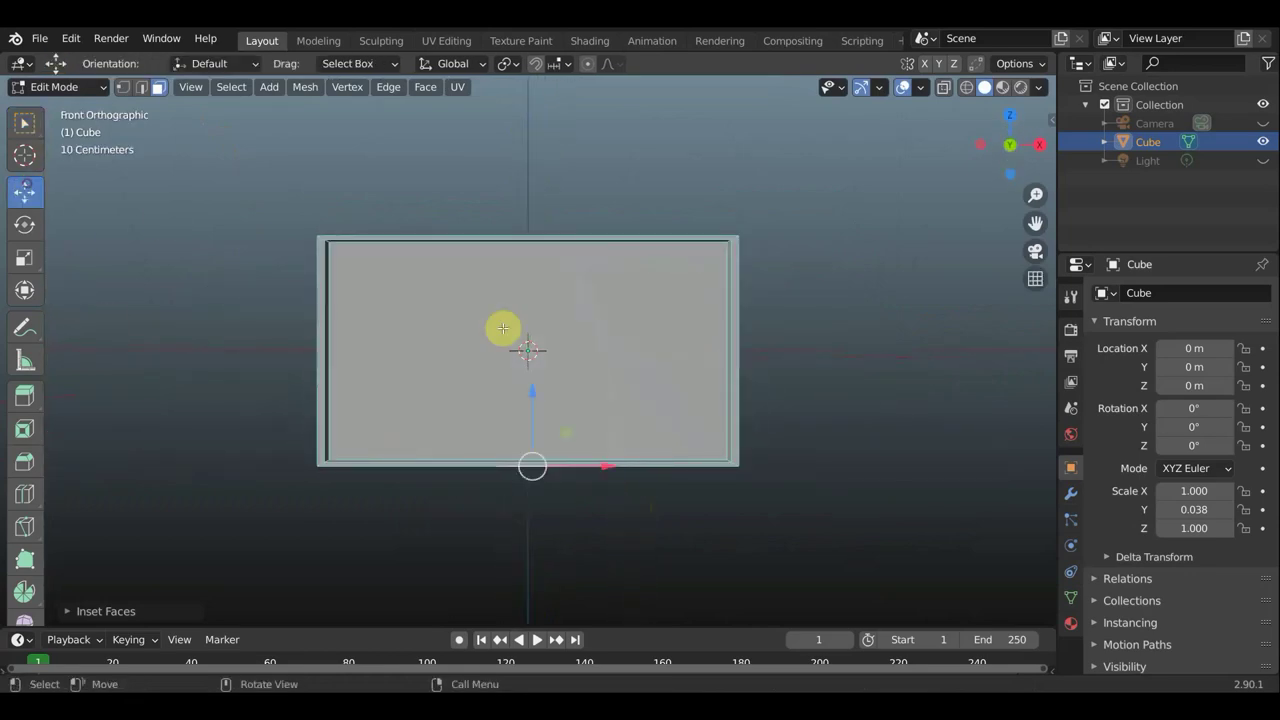
mouse_move(532, 391)
mouse_down()
mouse_move(531, 477)
mouse_move(535, 449)
mouse_up()
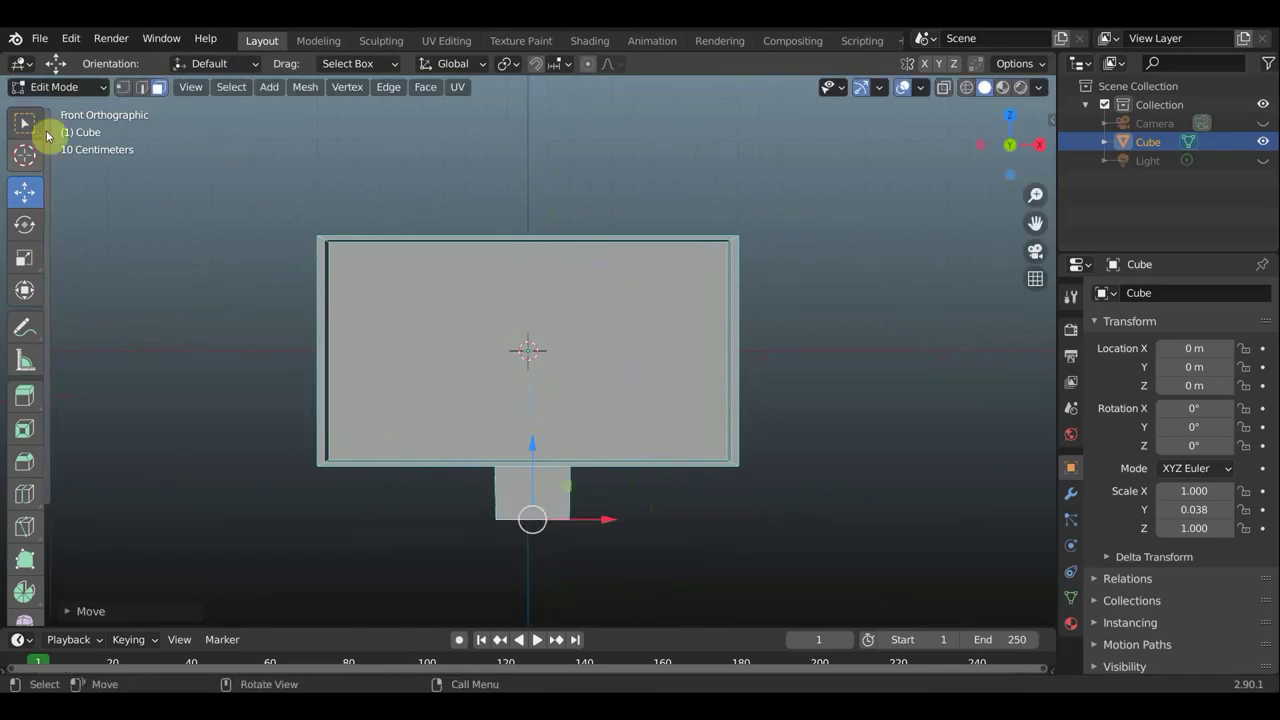
click(28, 126)
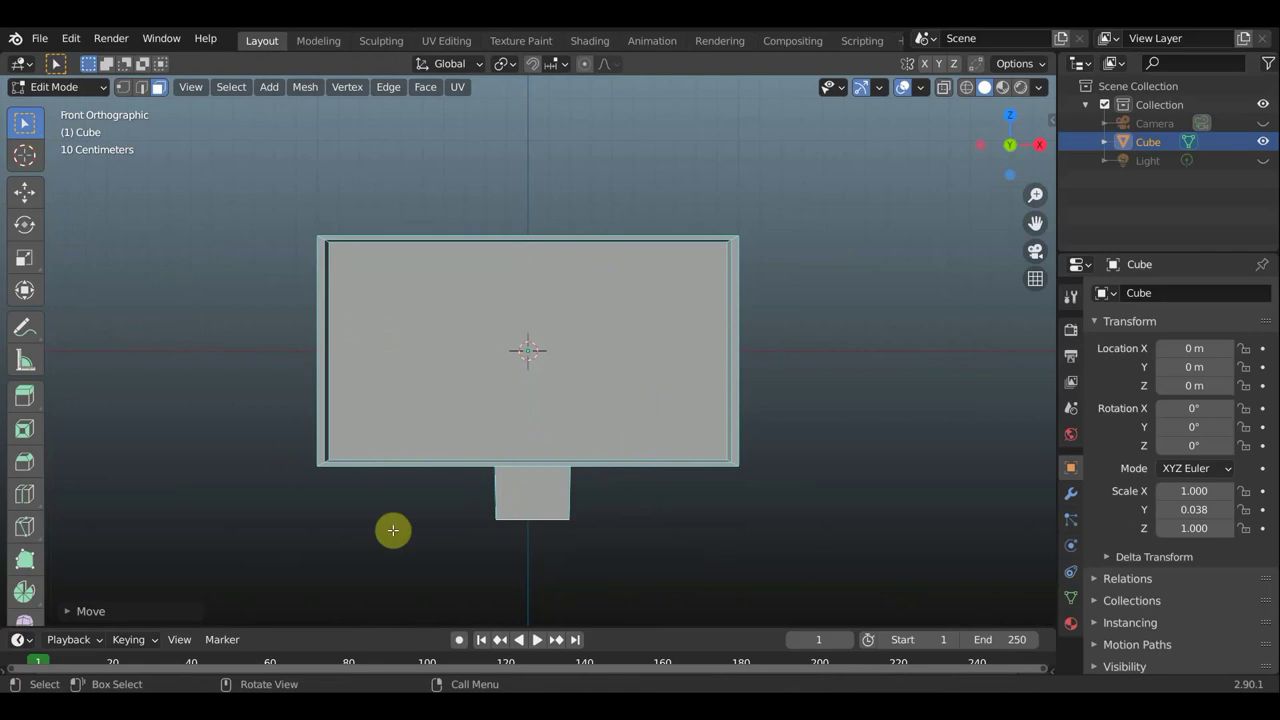
- Add two horizontal loop cuts across the neck
click(27, 494)
drag(500, 503, 498, 512)
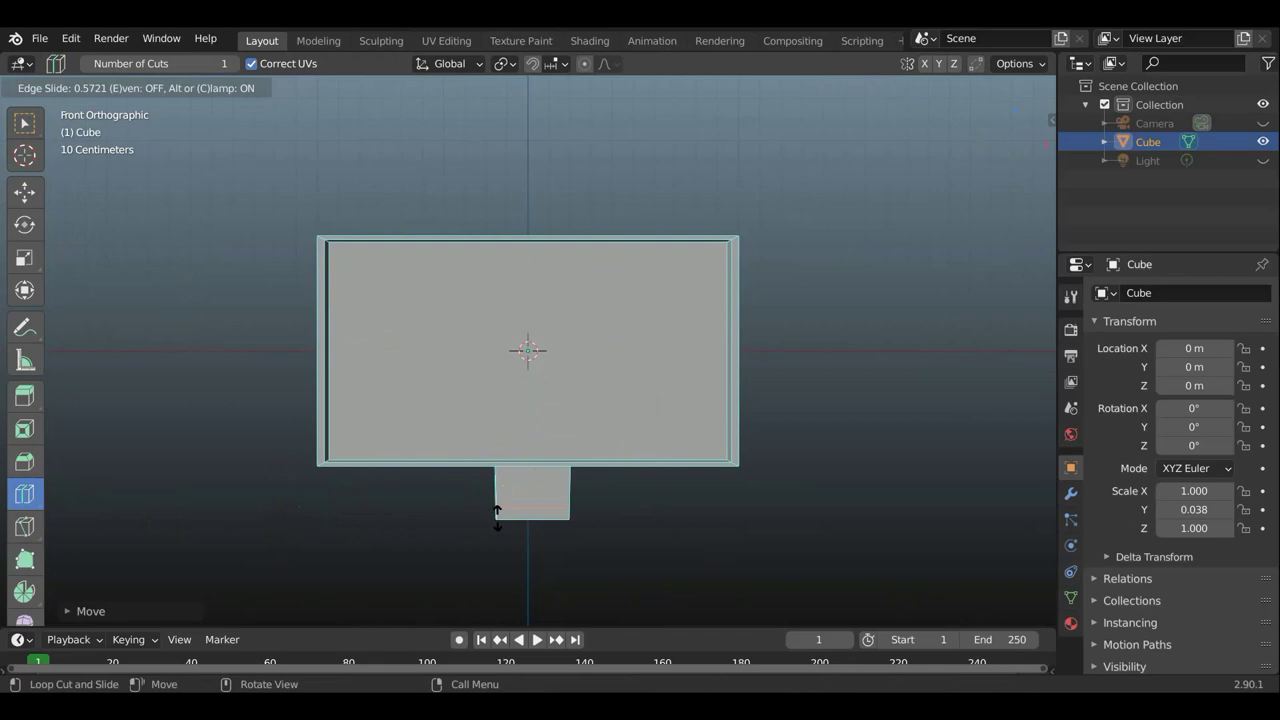
click(503, 503)
drag(500, 500, 500, 501)
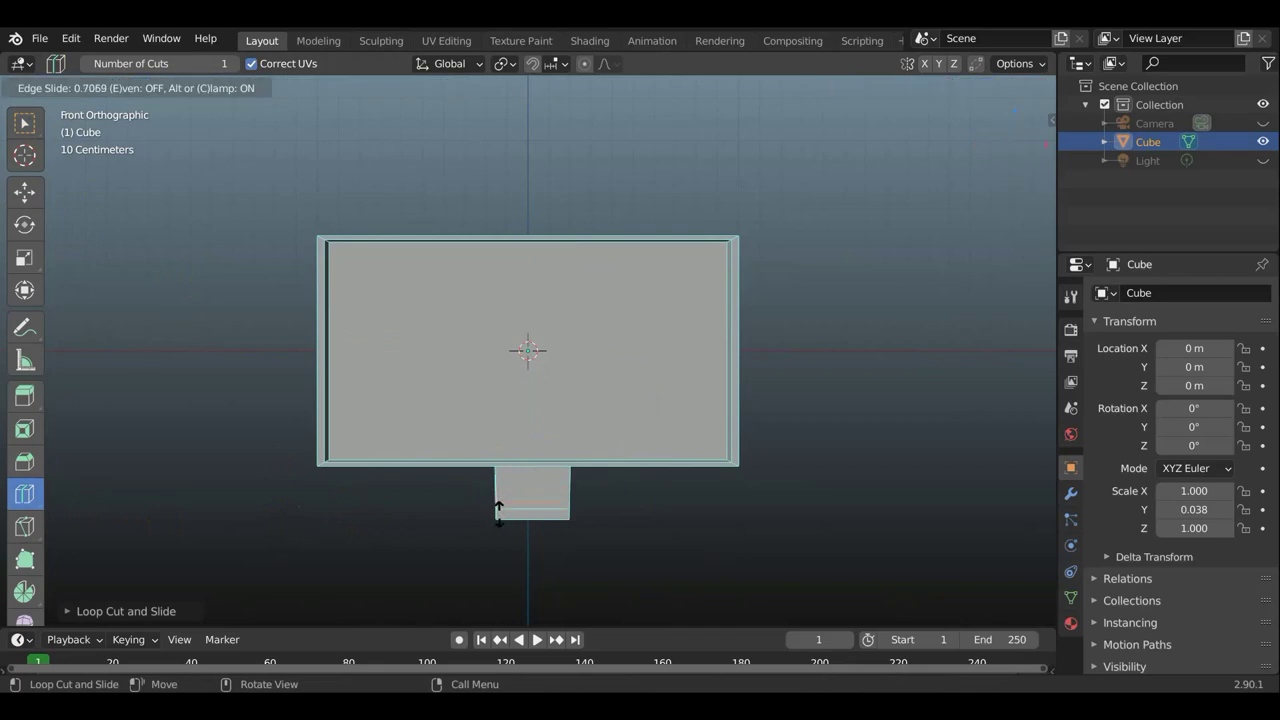
click(498, 510)
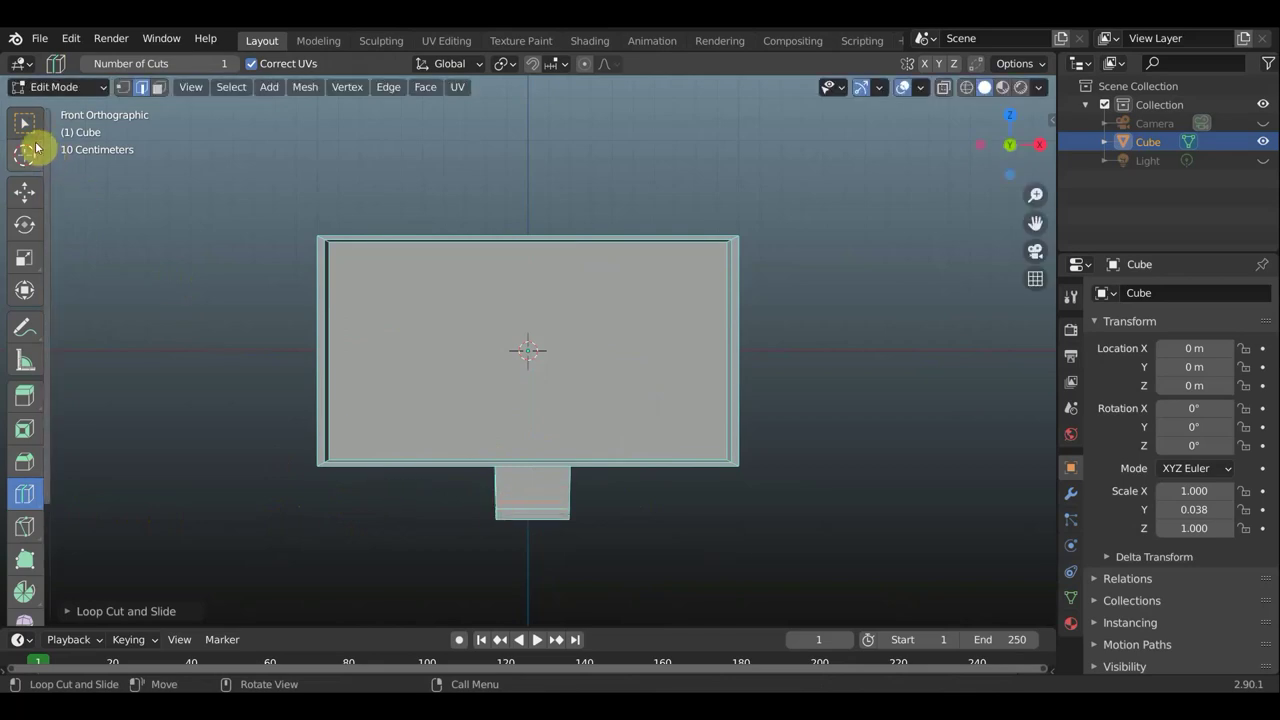
- Box-select the edges at the bottom of the neck
click(25, 125)
mouse_move(619, 567)
mouse_down()
mouse_move(465, 527)
mouse_move(456, 510)
mouse_up()
mouse_move(549, 520)
middle_down()
mouse_move(672, 535)
mouse_move(706, 503)
mouse_move(678, 514)
mouse_move(691, 337)
mouse_move(591, 363)
mouse_move(612, 336)
mouse_move(554, 306)
mouse_move(533, 367)
middle_up()
- In face select mode, Alt-select the ring of faces around the neck's bottom section
shift+click(540, 370)
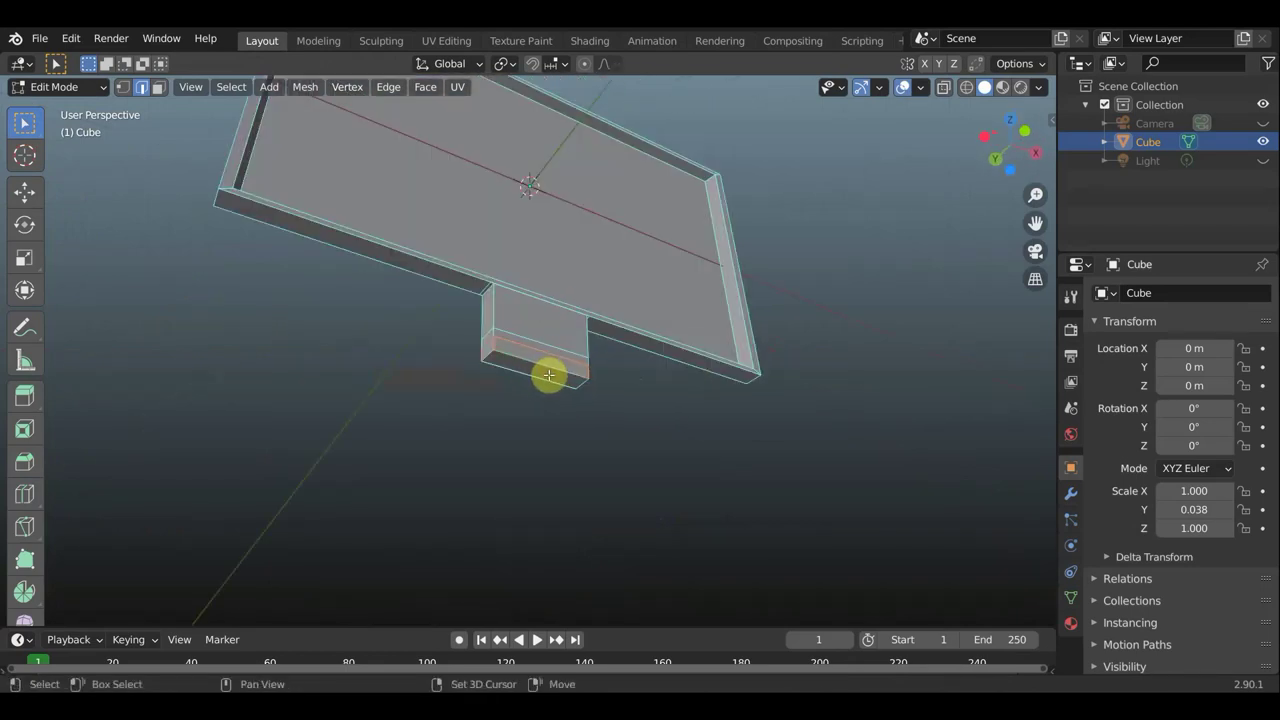
click(161, 88)
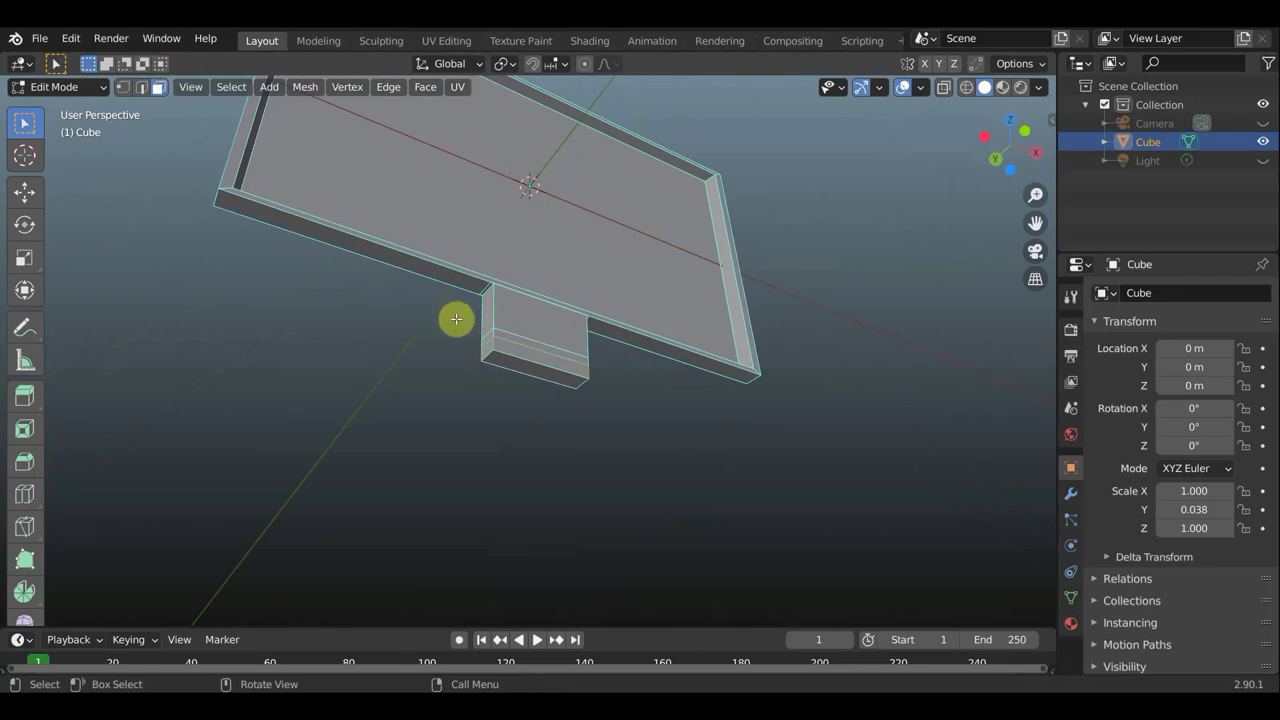
click(496, 352)
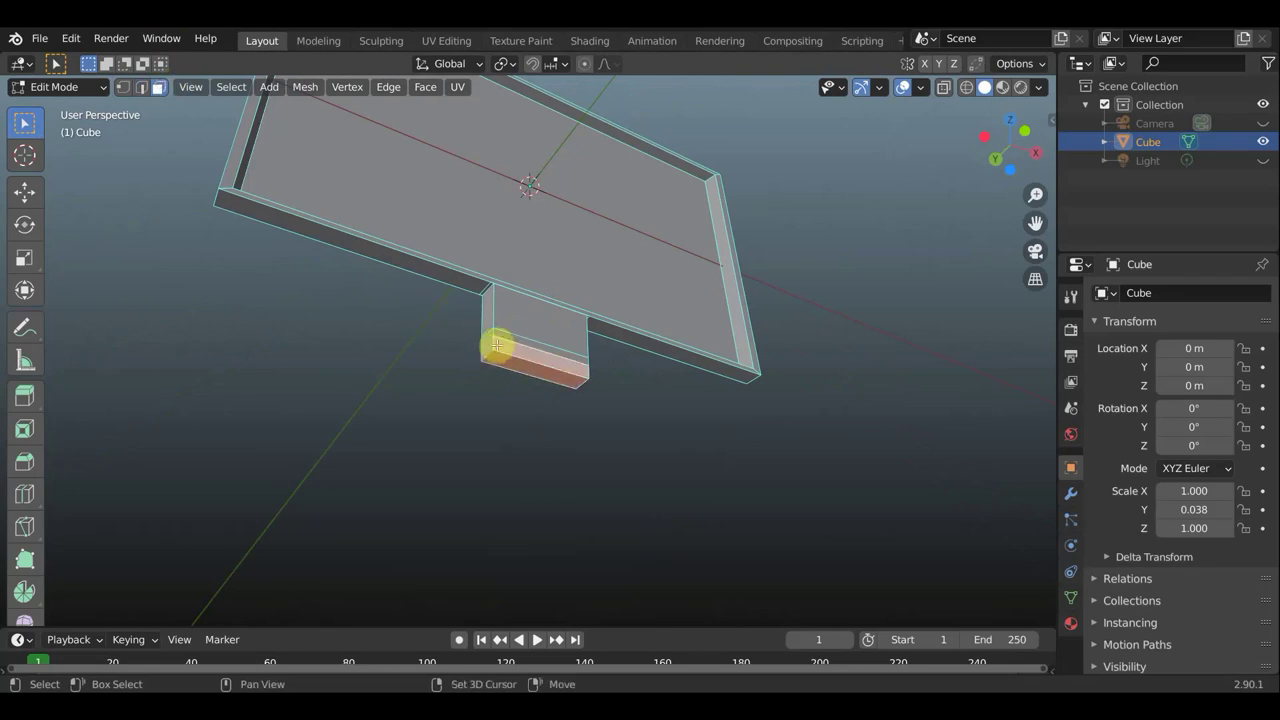
middle_drag(496, 341, 455, 420)
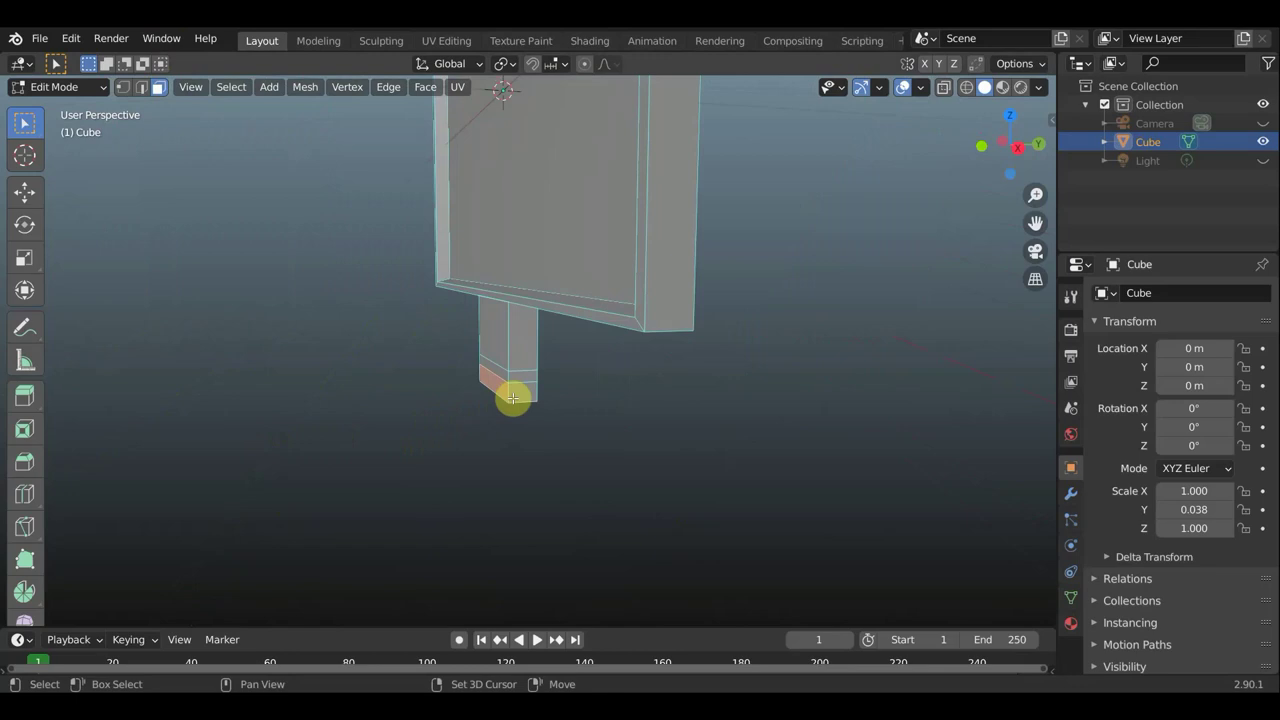
key(alt)
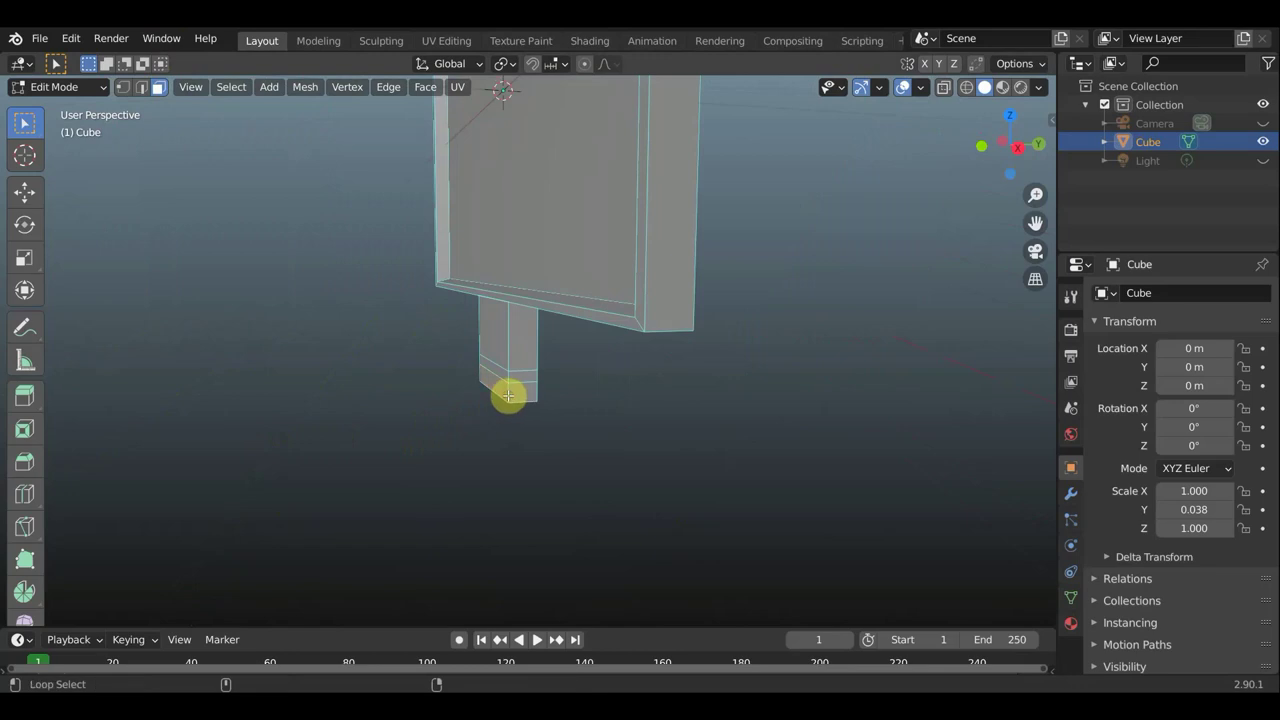
alt+click(508, 395)
mouse_move(508, 395)
middle_down()
mouse_move(580, 374)
mouse_move(660, 380)
middle_up()
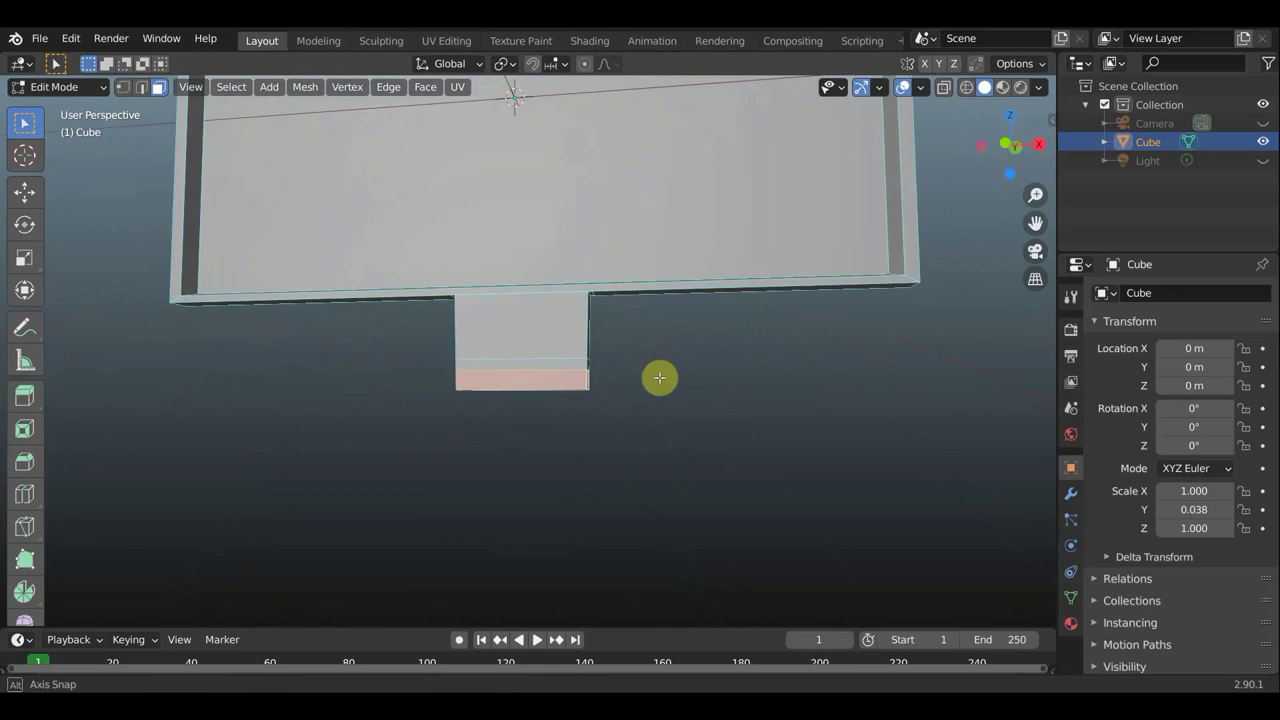
middle_drag(668, 382, 680, 389)
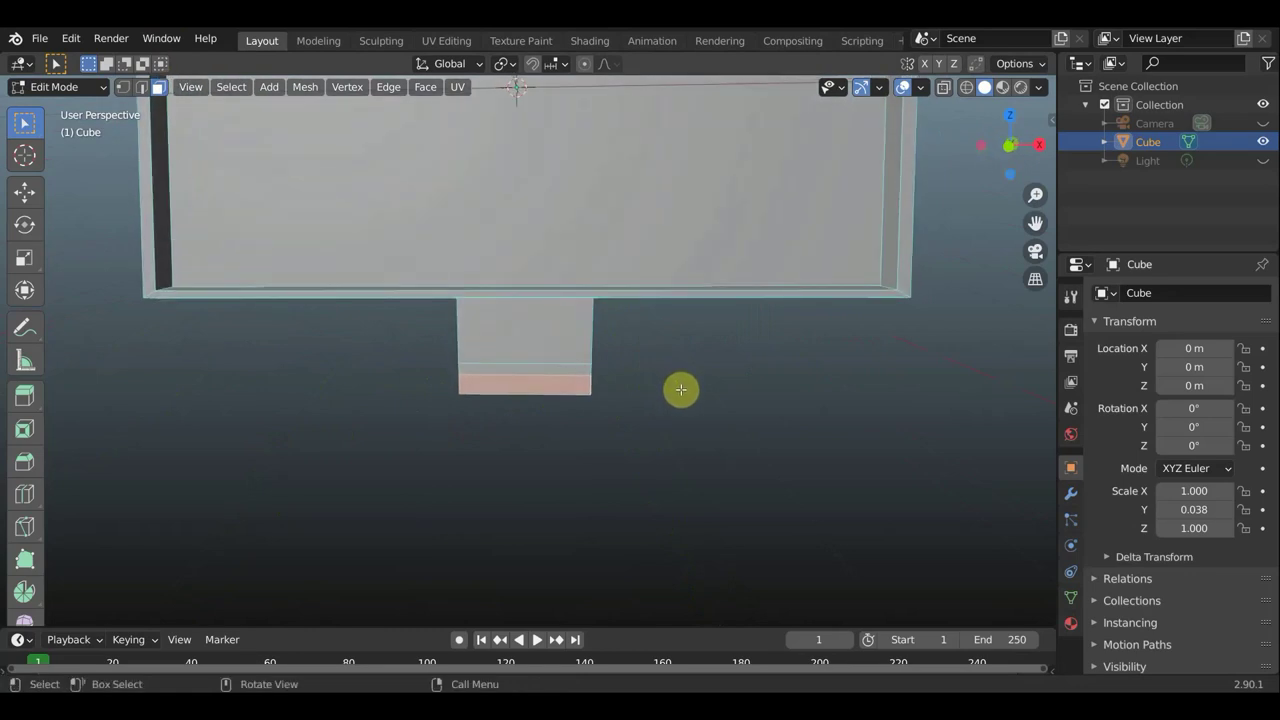
key(KP_1)
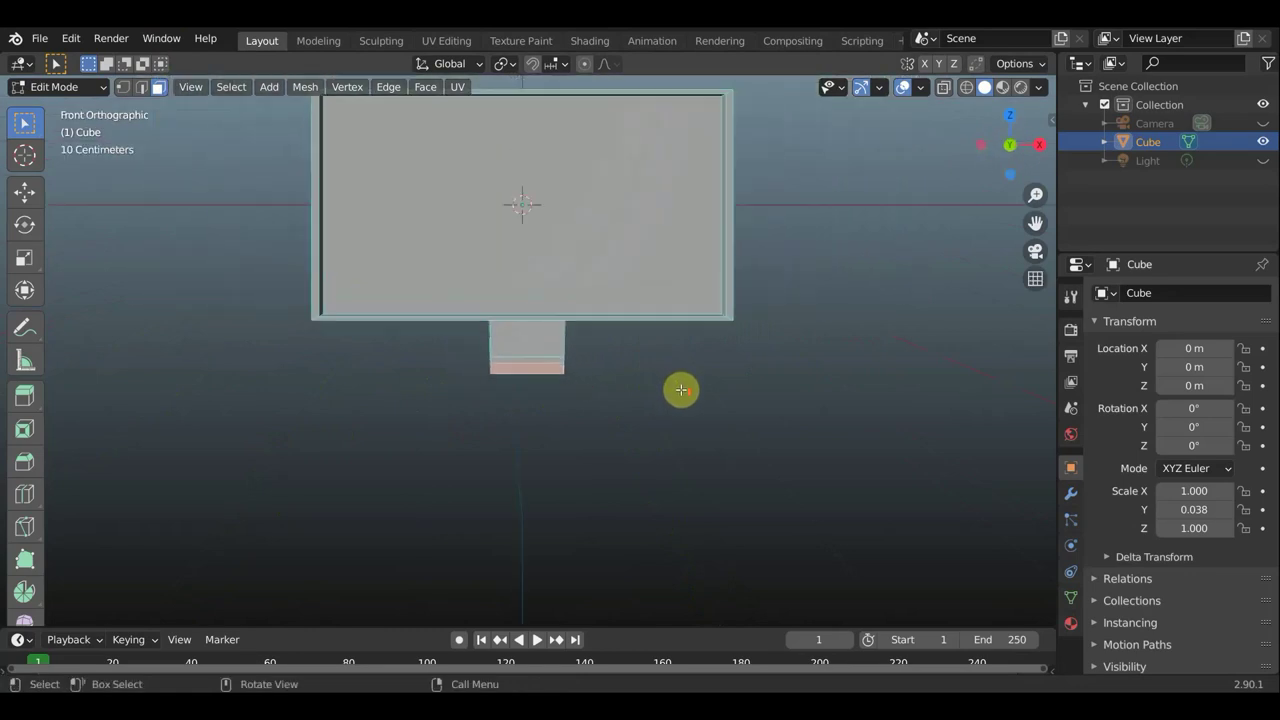
- Scale the bottom ring wider into a flat tapered base, fine-tuning with the Transform gizmo
key(s)
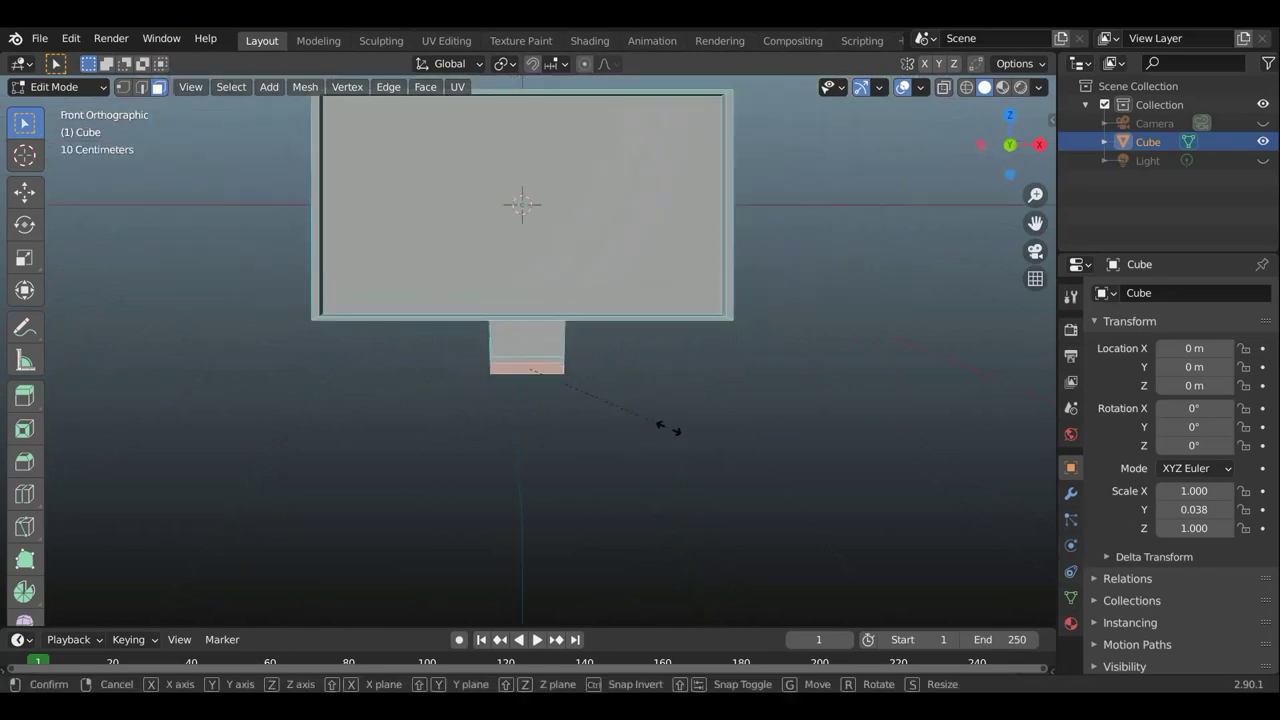
click(838, 455)
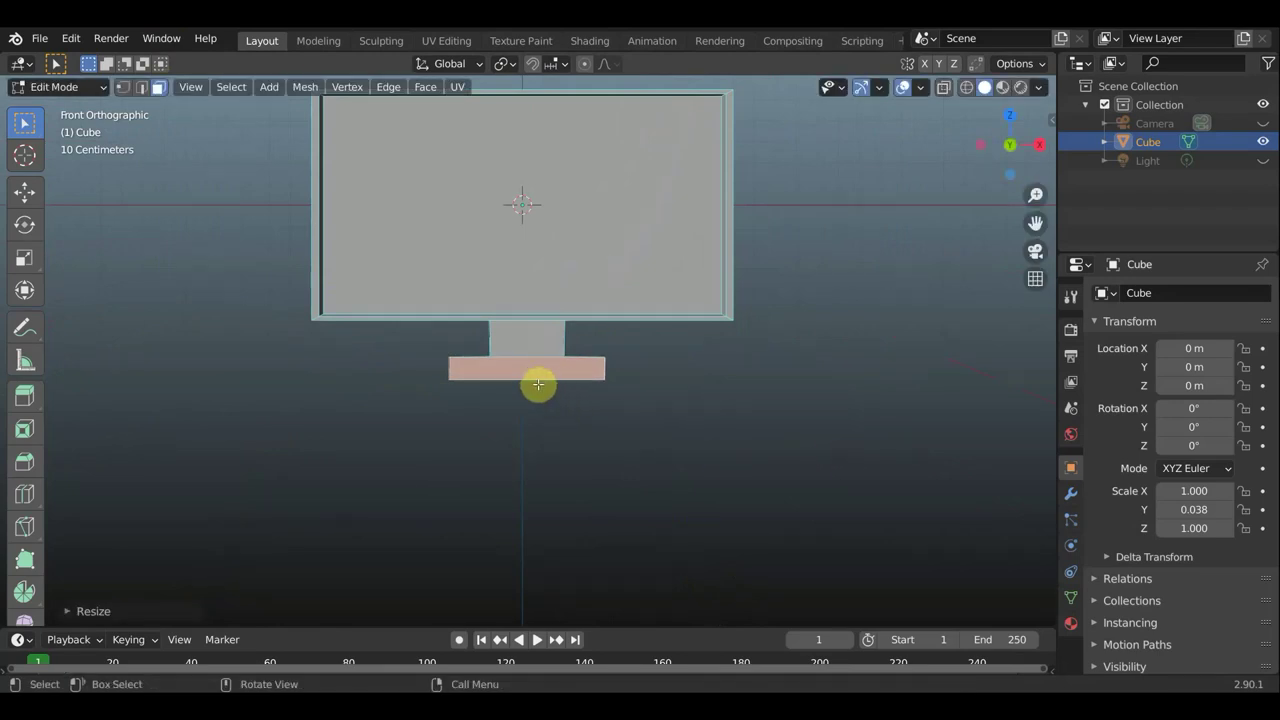
click(24, 291)
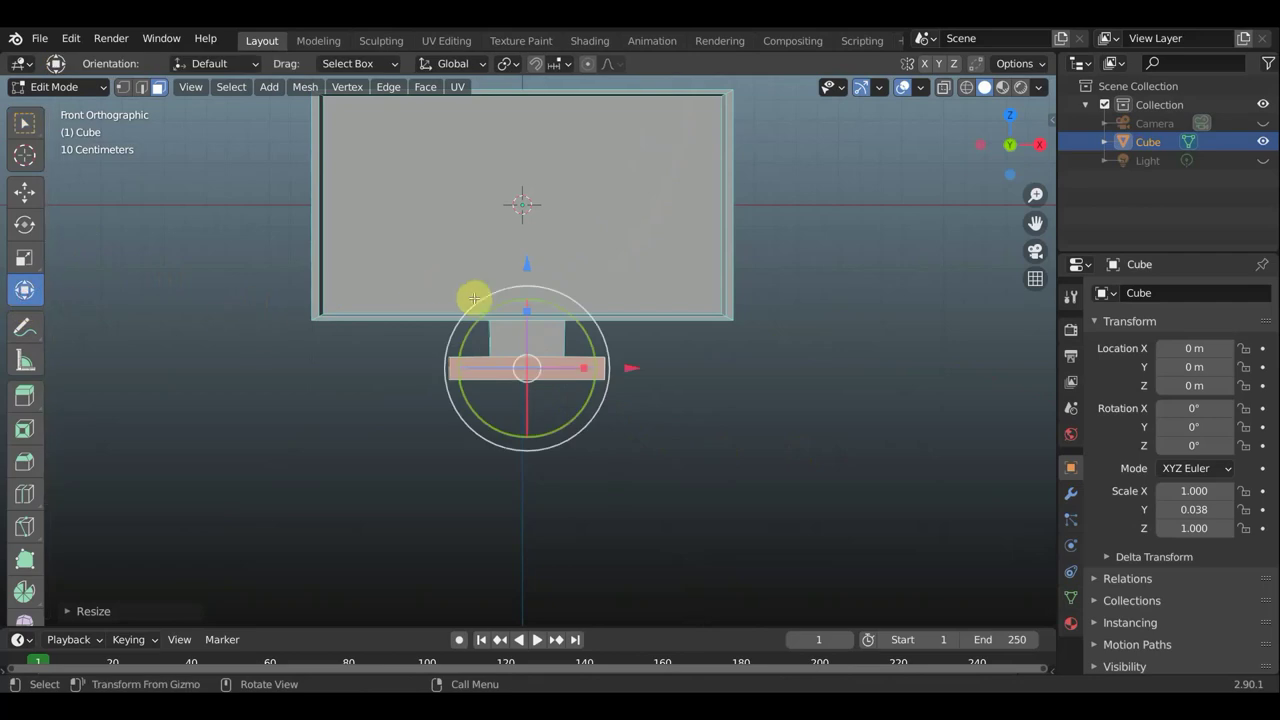
drag(528, 317, 527, 360)
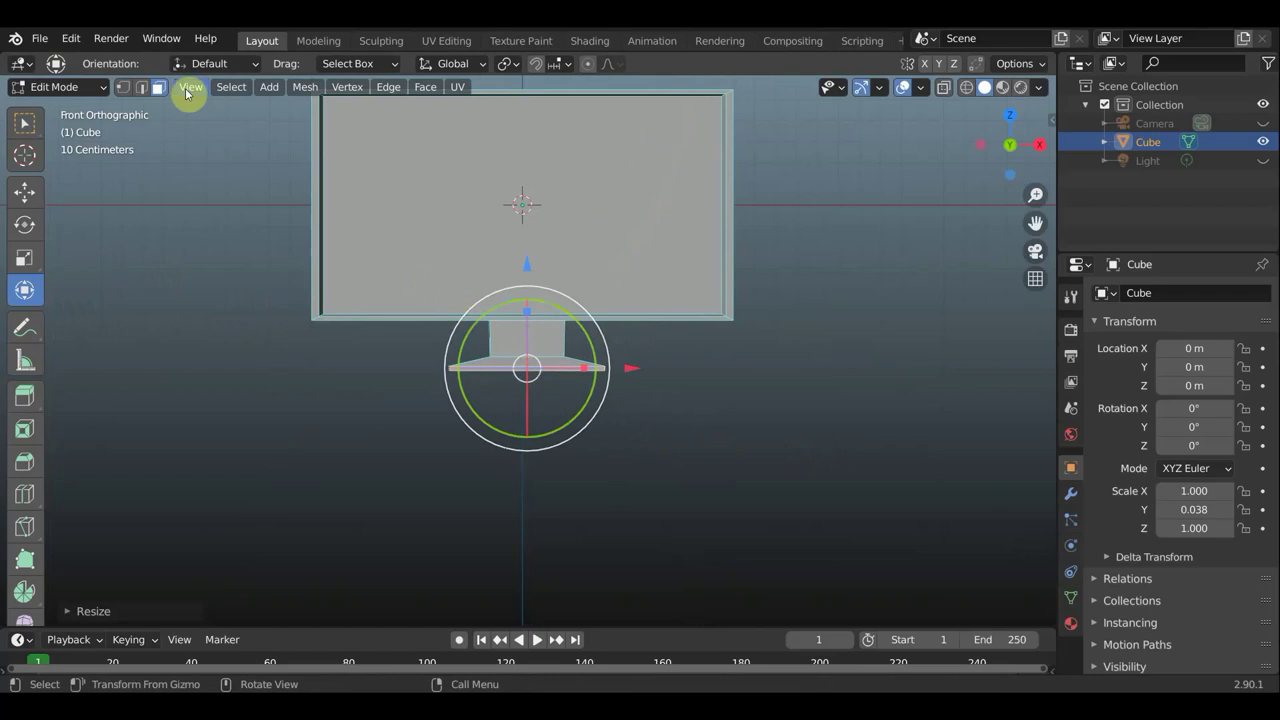
click(25, 122)
mouse_move(303, 143)
middle_down()
mouse_move(346, 174)
mouse_move(420, 183)
mouse_move(337, 189)
mouse_move(386, 200)
middle_up()
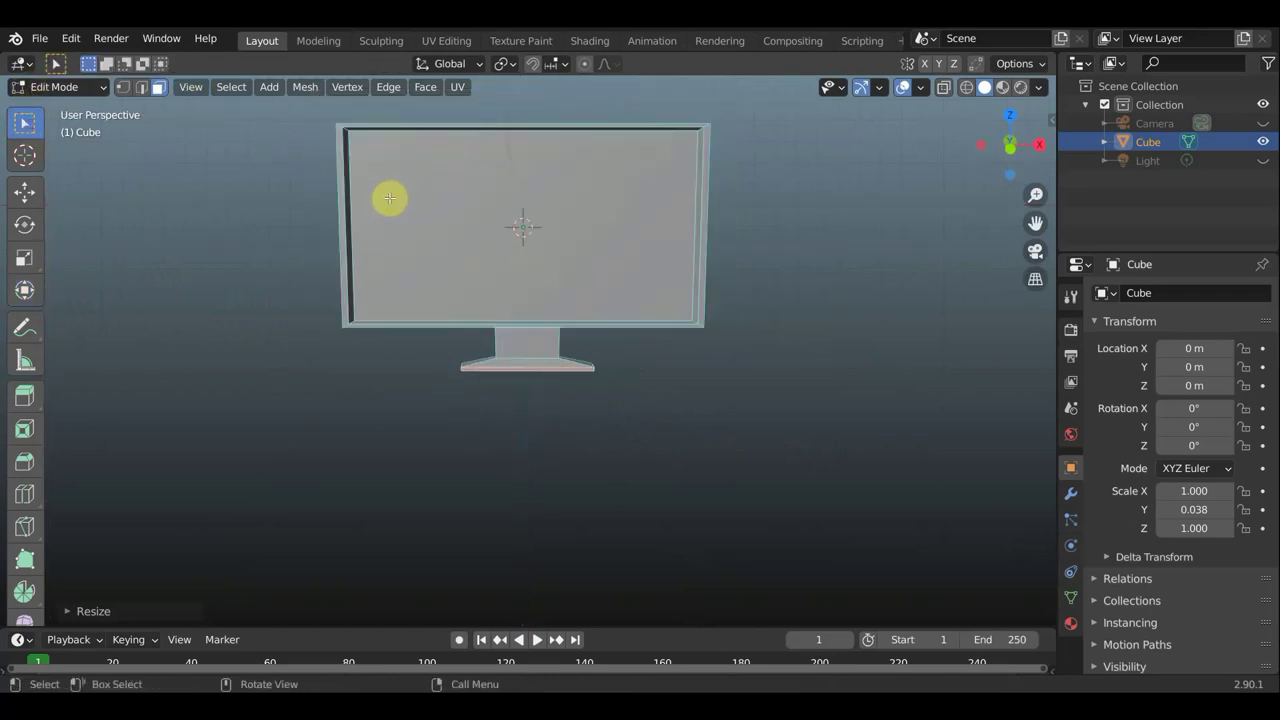
scroll(493, 212, up, 2)
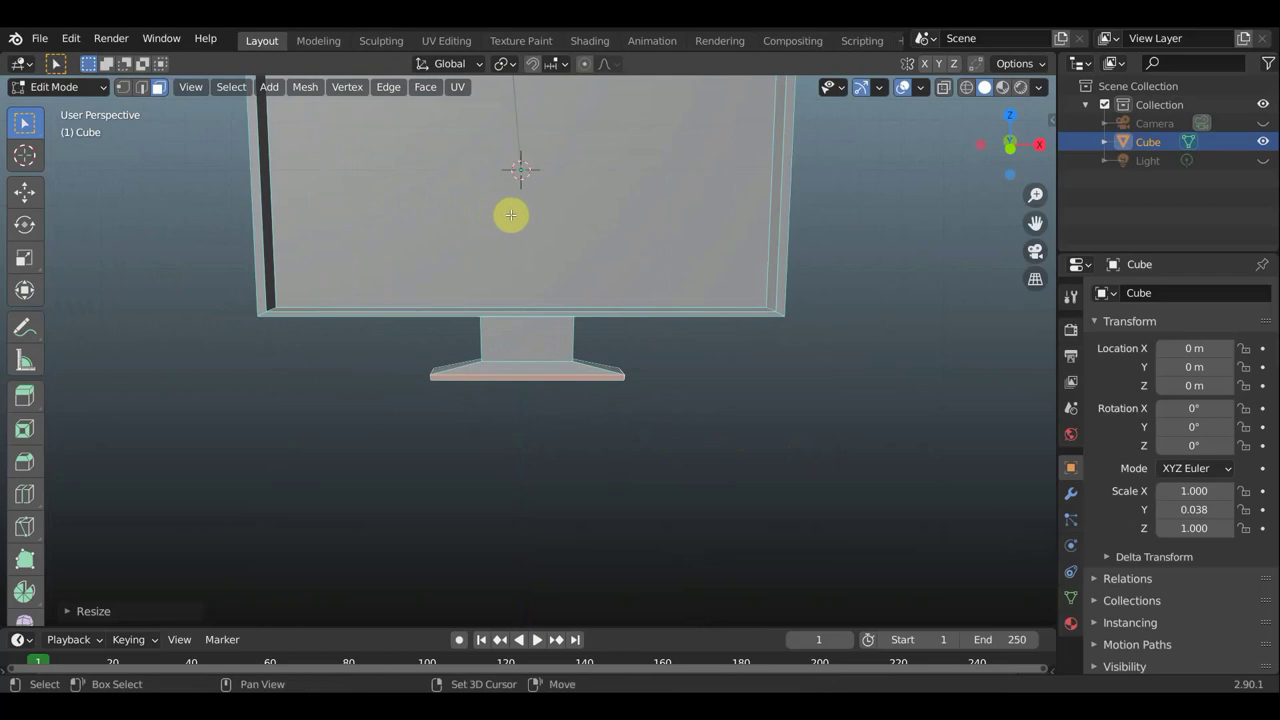
shift+middle_drag(511, 214, 509, 275)
key(KP_1)
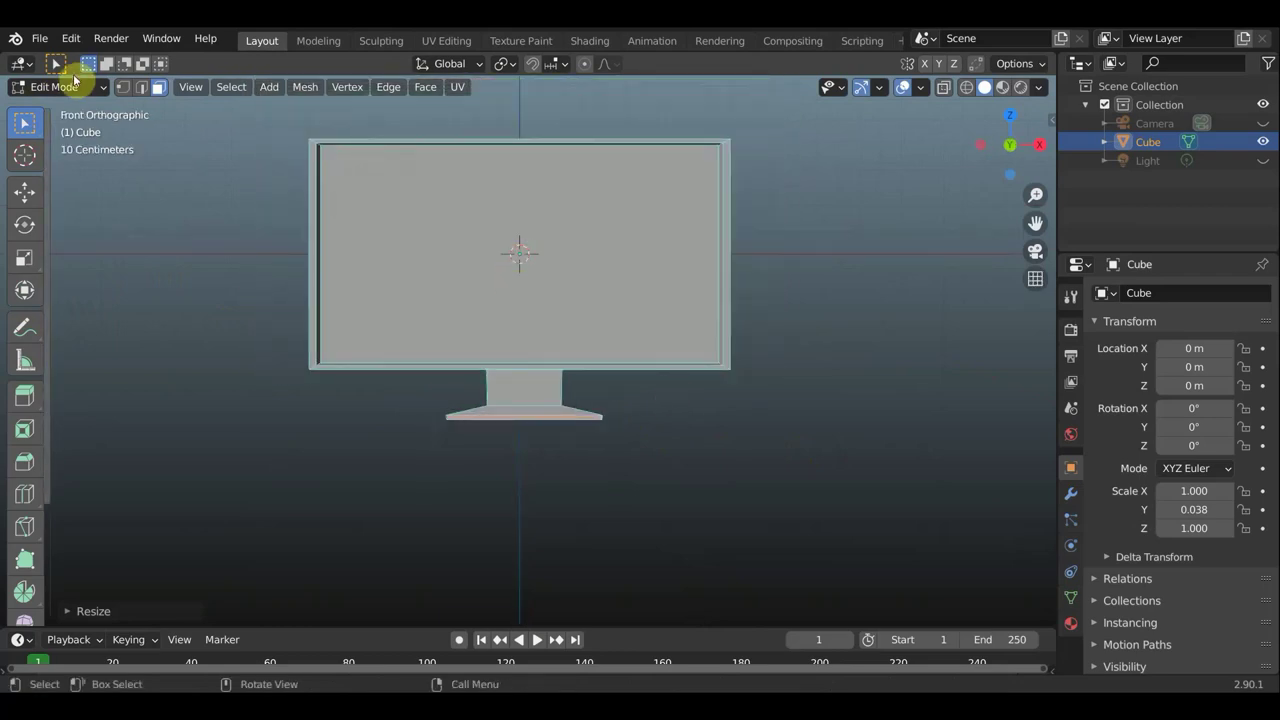
click(70, 87)
- In Object Mode, raise the monitor on Z so its base sits on the ground
click(57, 106)
scroll(520, 290, down, 4)
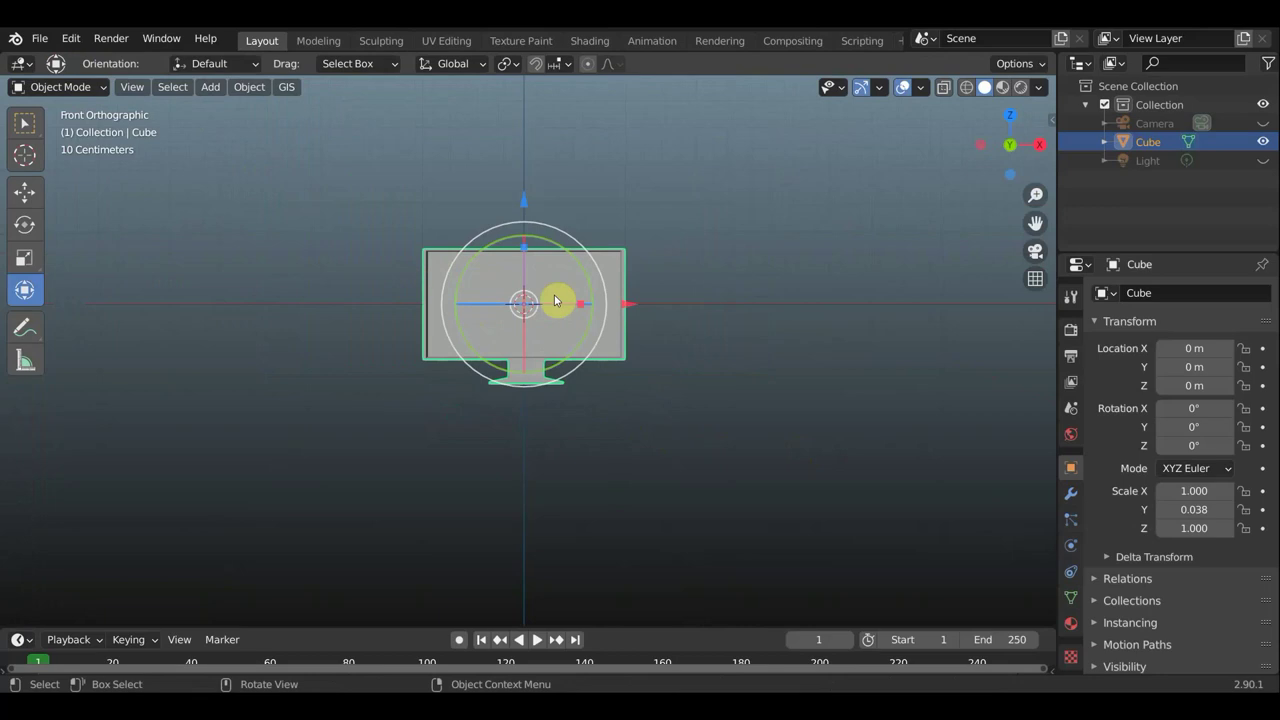
drag(737, 448, 324, 209)
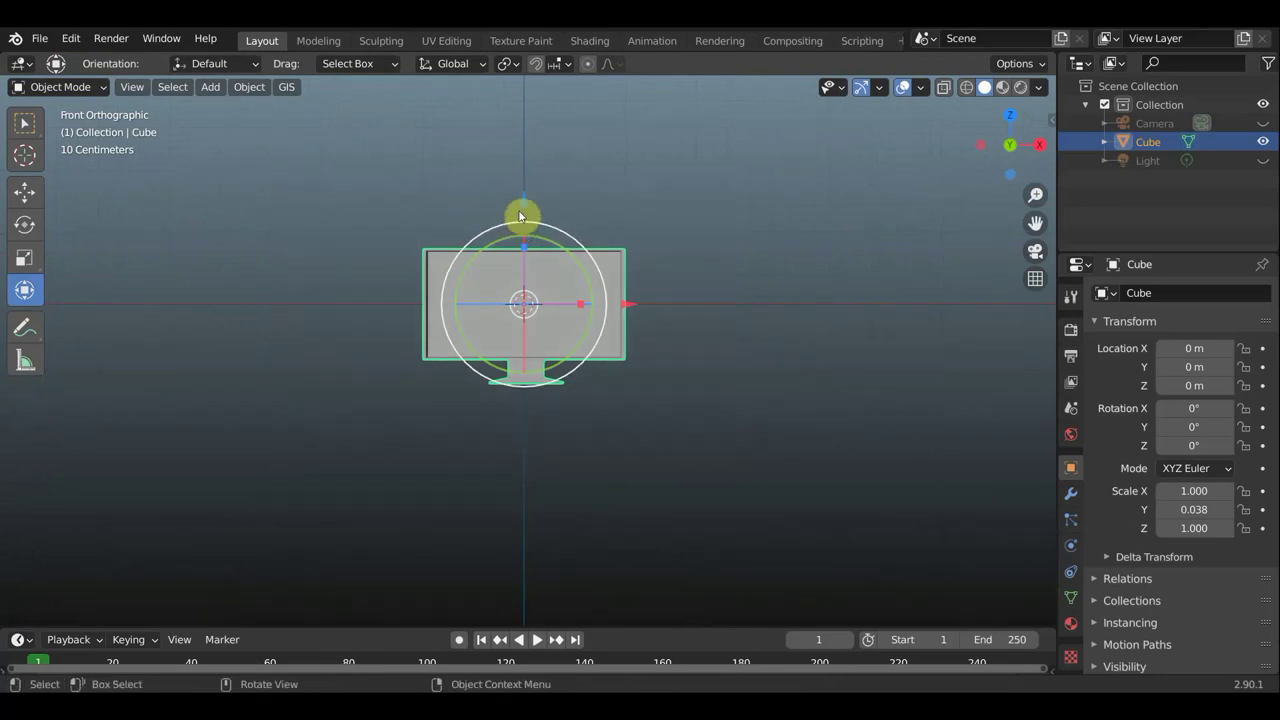
drag(524, 200, 522, 113)
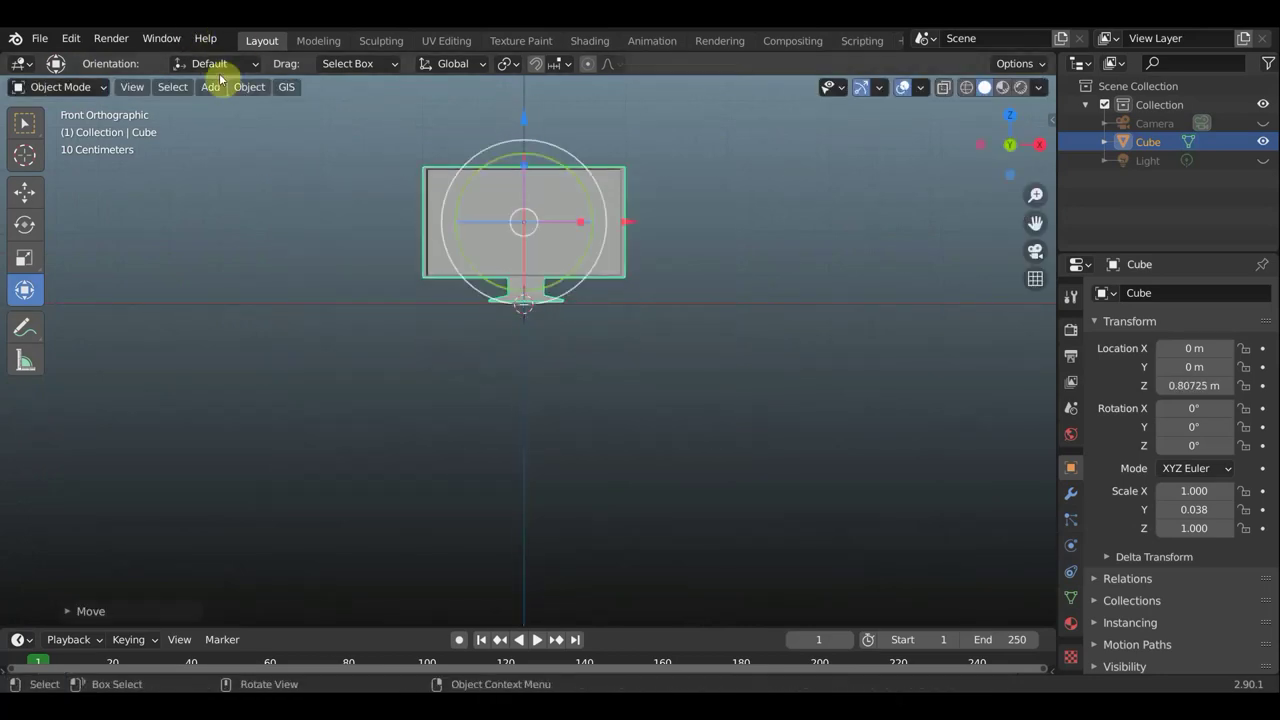
- Set the object's origin to the 3D cursor and return to Edit Mode
click(249, 86)
mouse_move(278, 127)
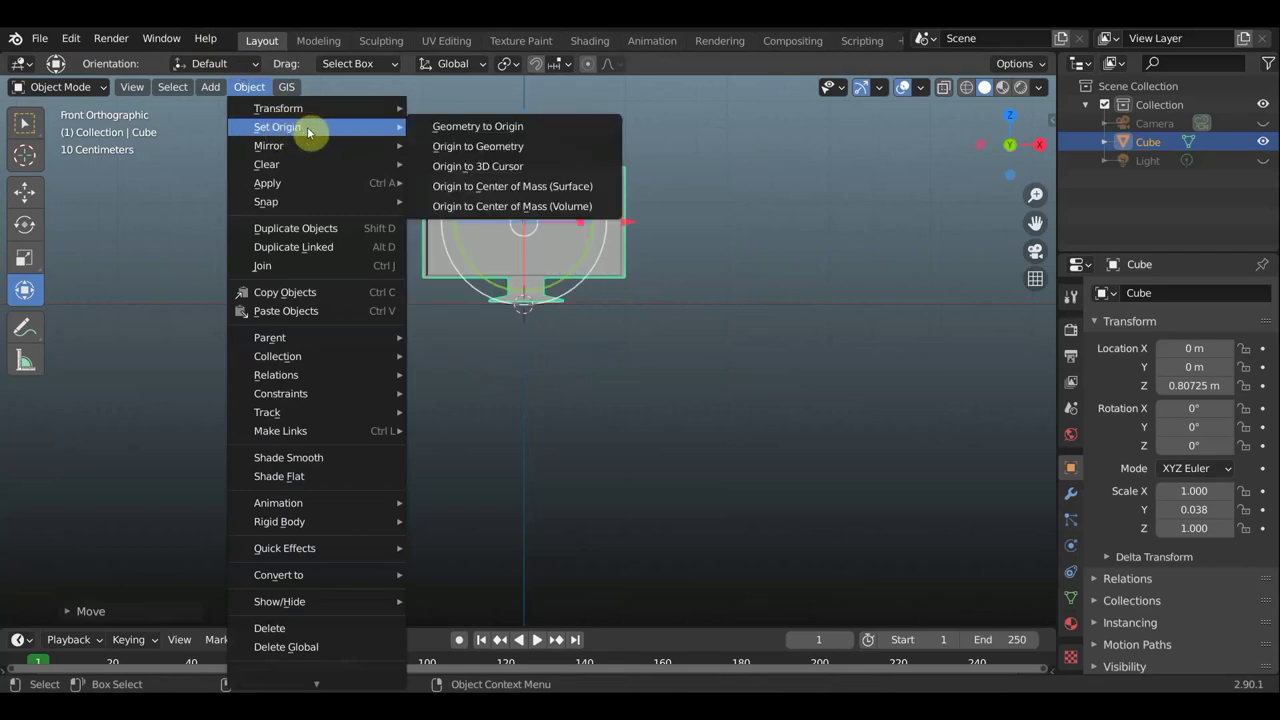
click(502, 172)
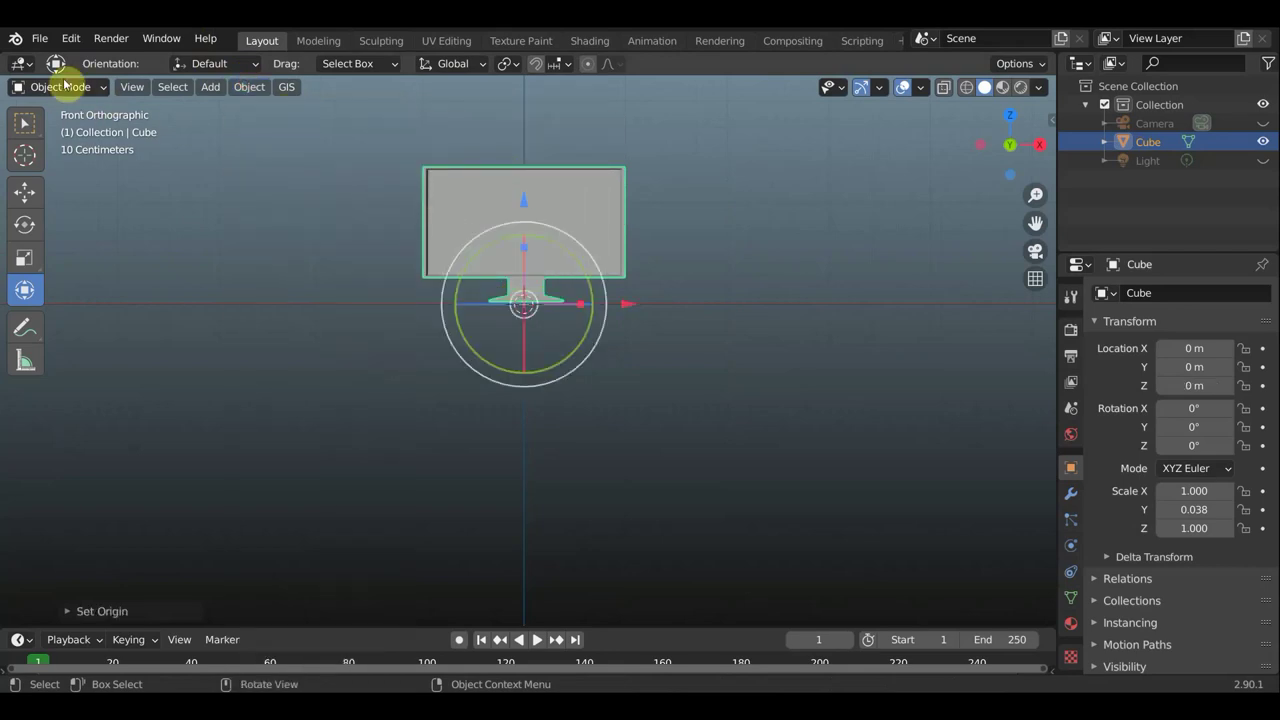
click(65, 86)
click(62, 127)
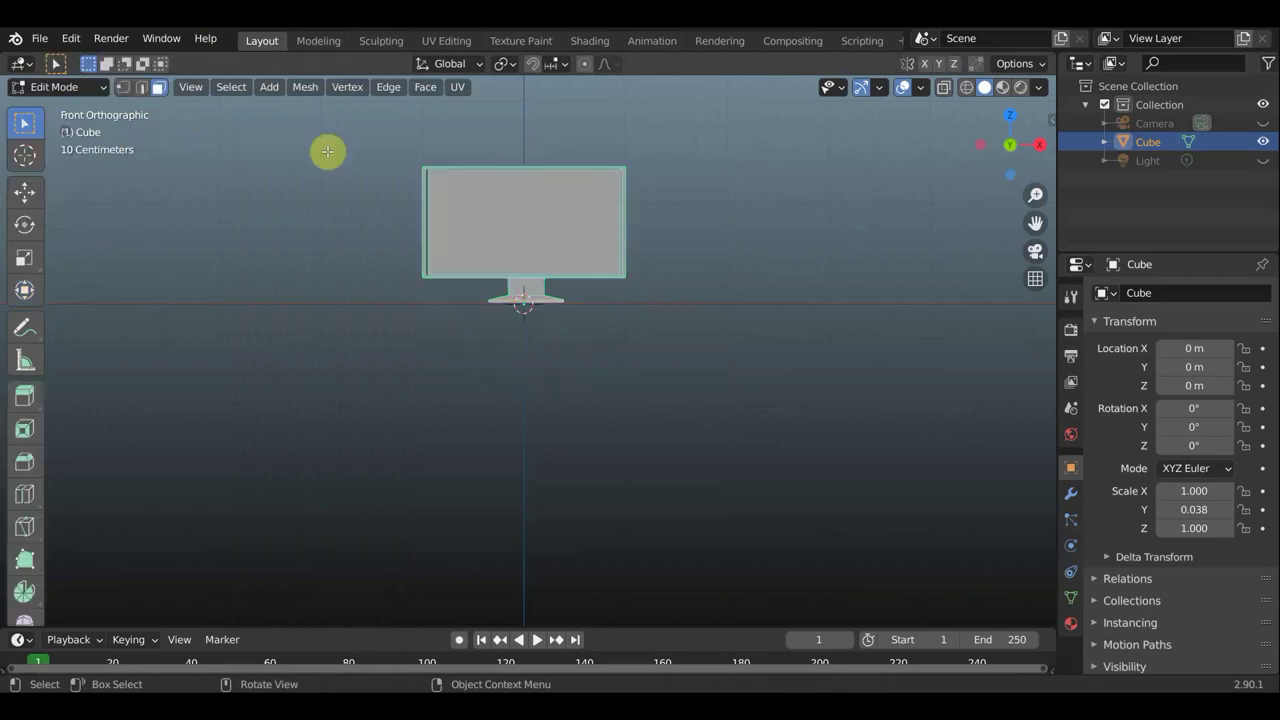
- Select the screen face and scroll the Material Properties to the Principled BSDF Base Color
scroll(340, 157, up, 2)
shift+scroll(860, 360, up, 3)
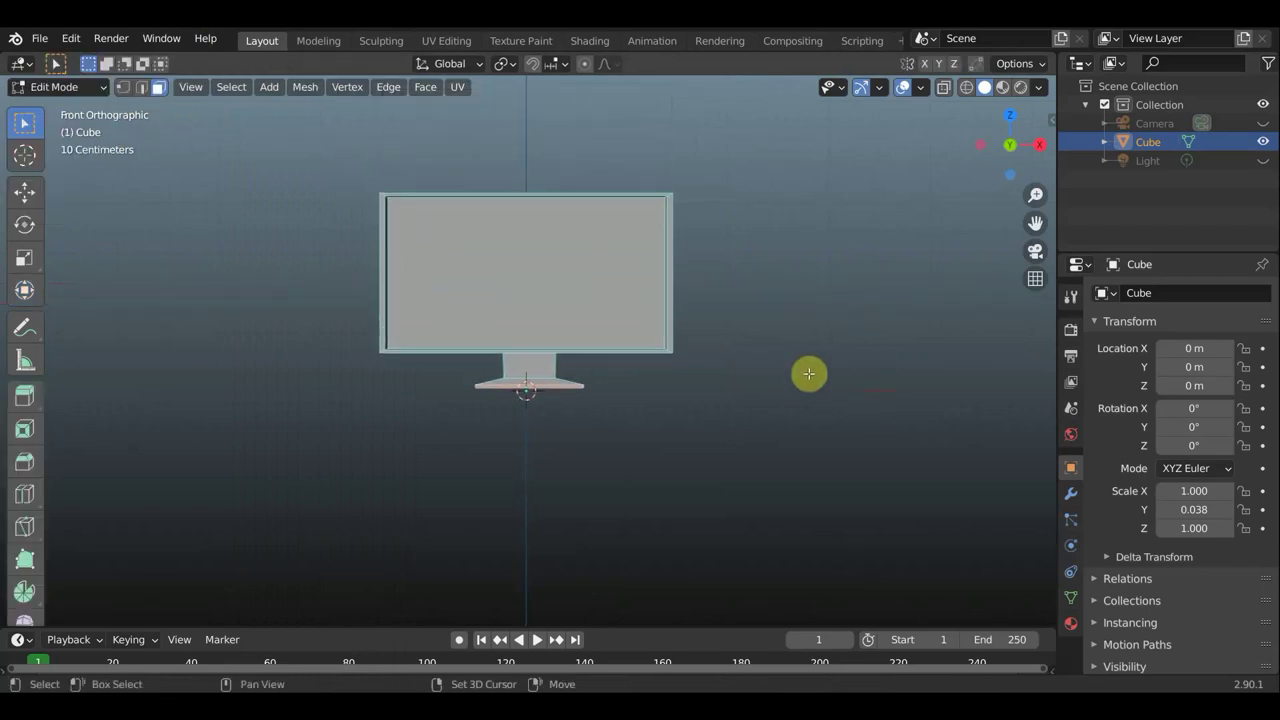
click(543, 287)
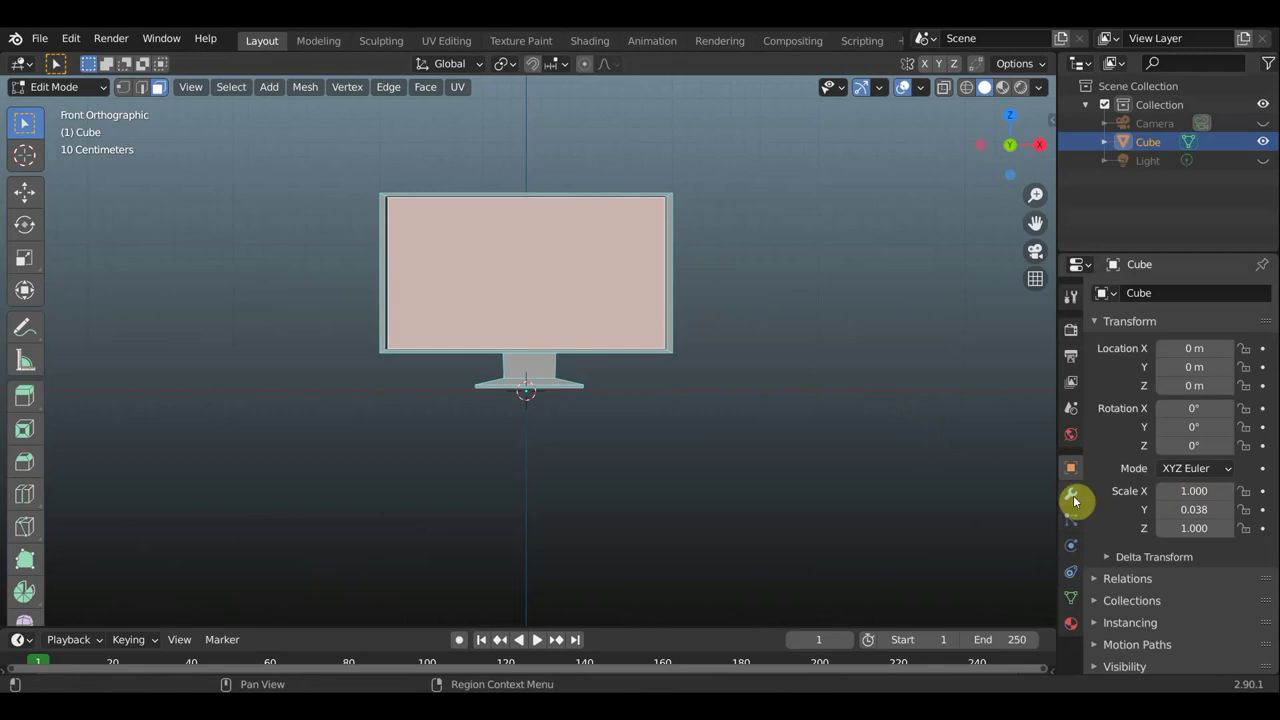
click(1071, 623)
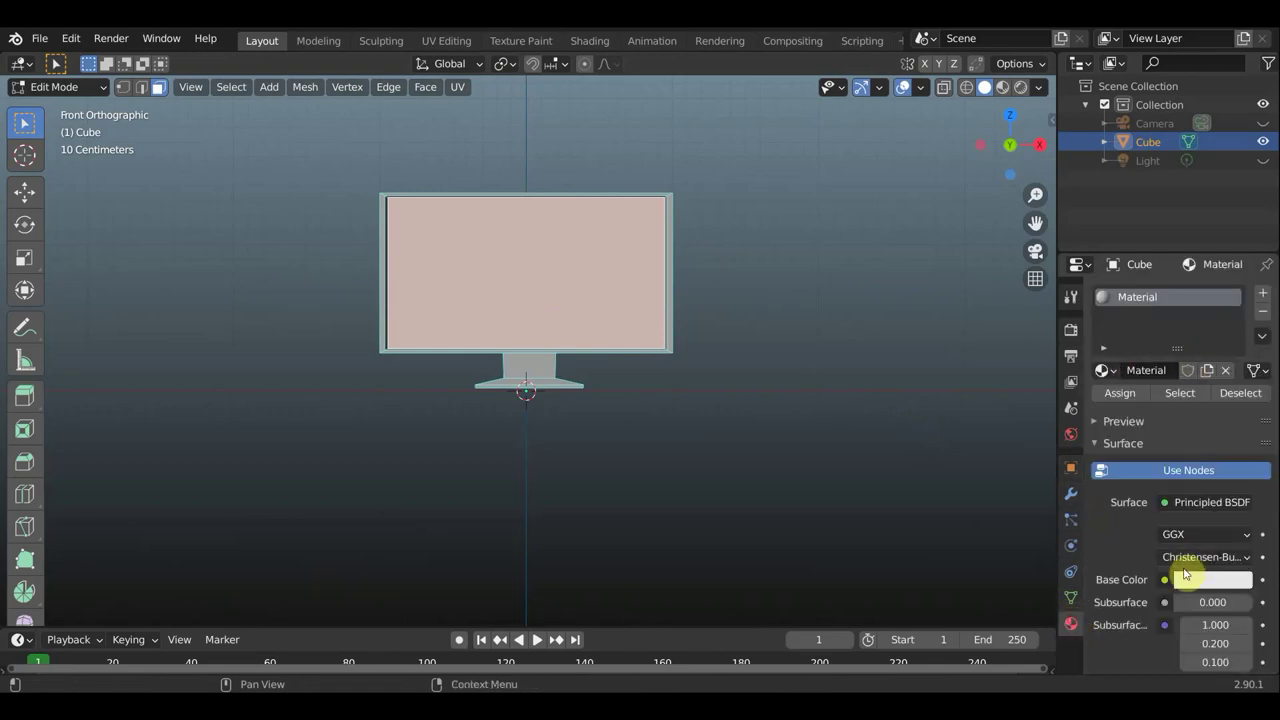
scroll(1193, 565, down, 1)
scroll(1193, 565, down, 1)
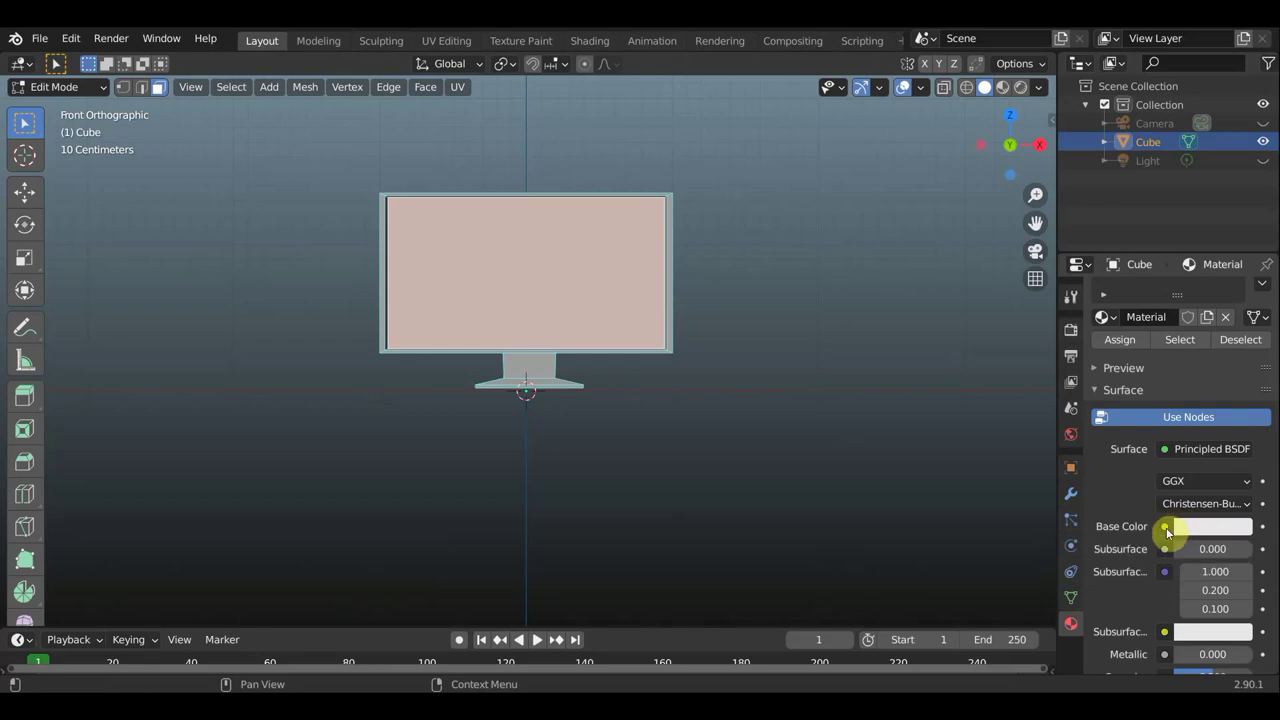
- Feed Base Color from an Image Texture loaded with orig.mov from Downloads
click(1165, 527)
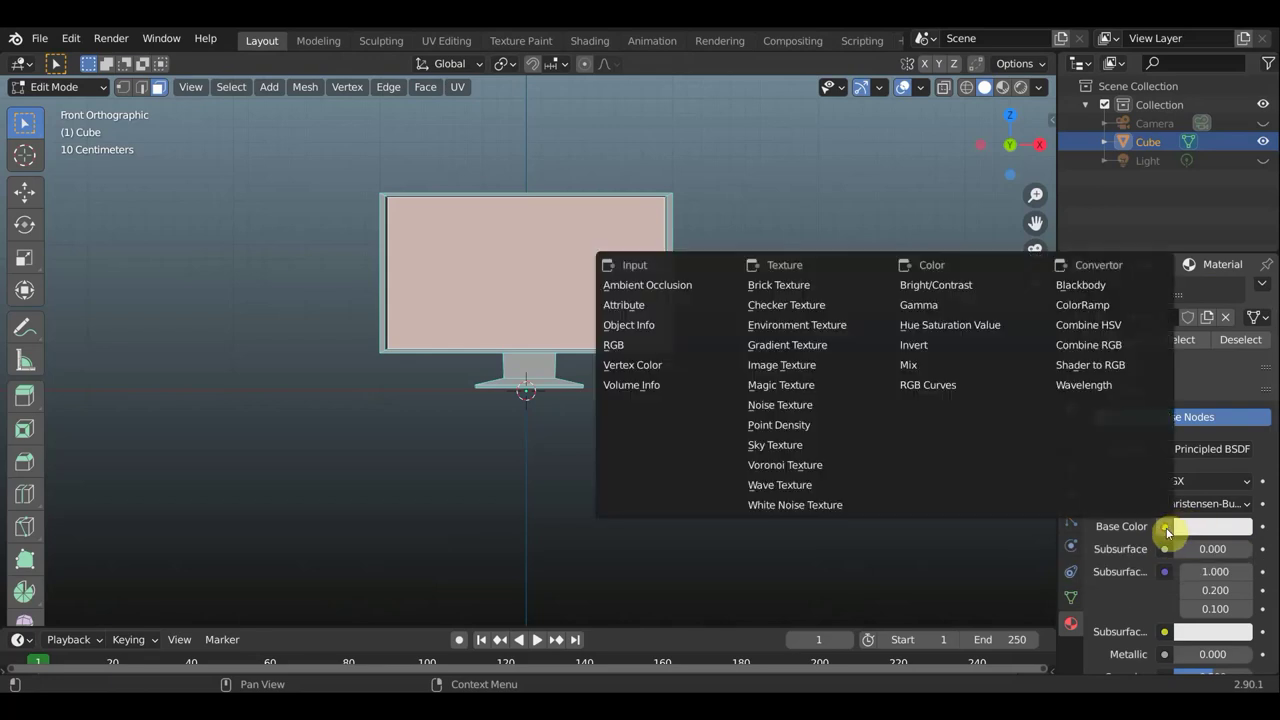
click(799, 371)
click(1241, 550)
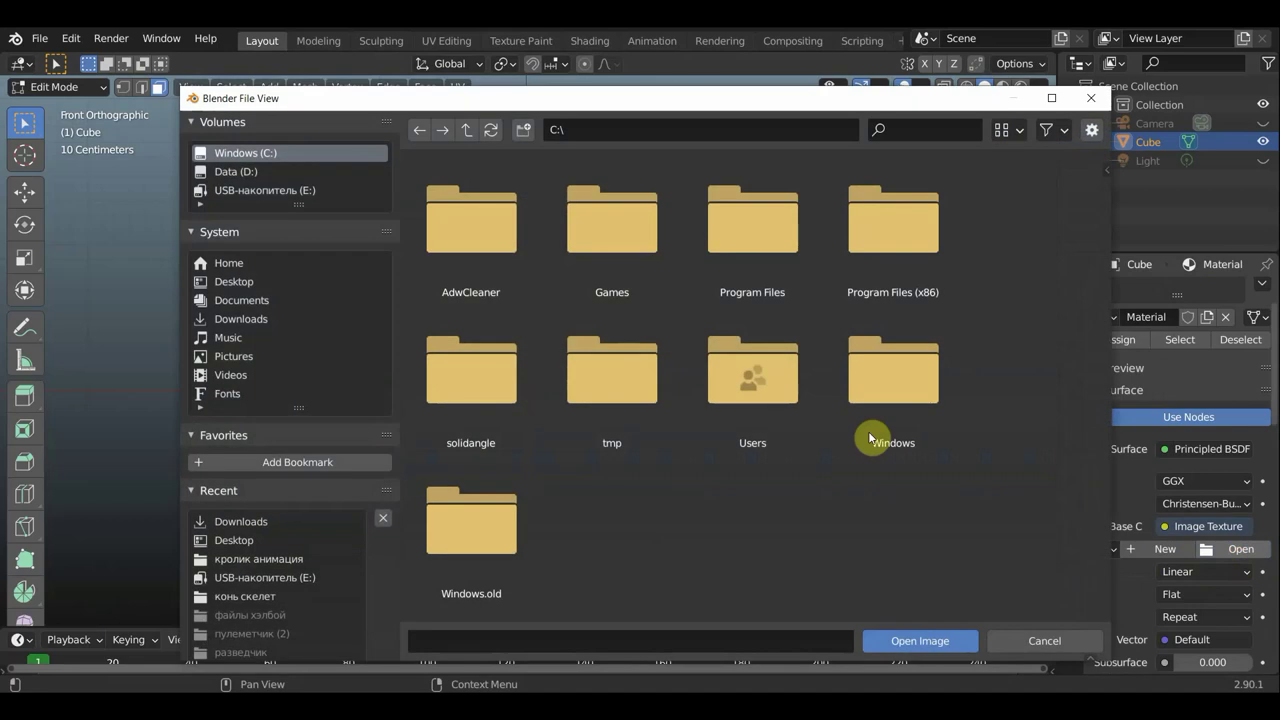
click(238, 318)
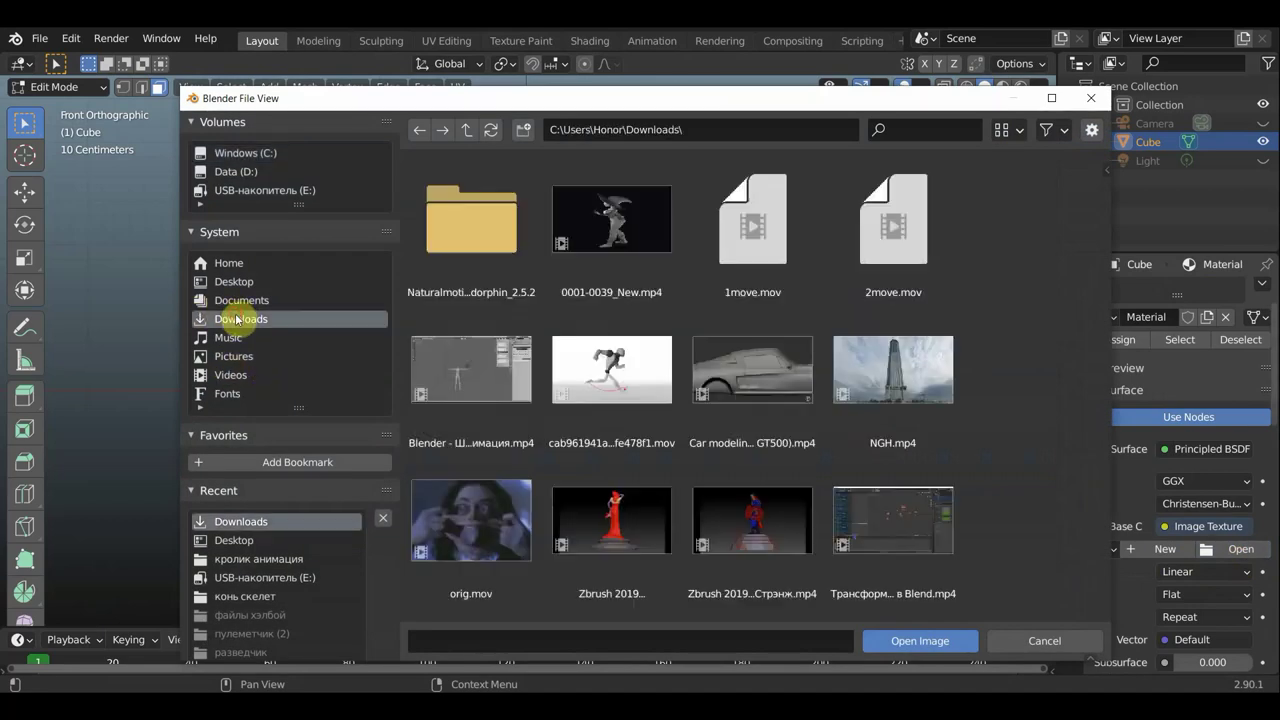
click(488, 521)
click(920, 640)
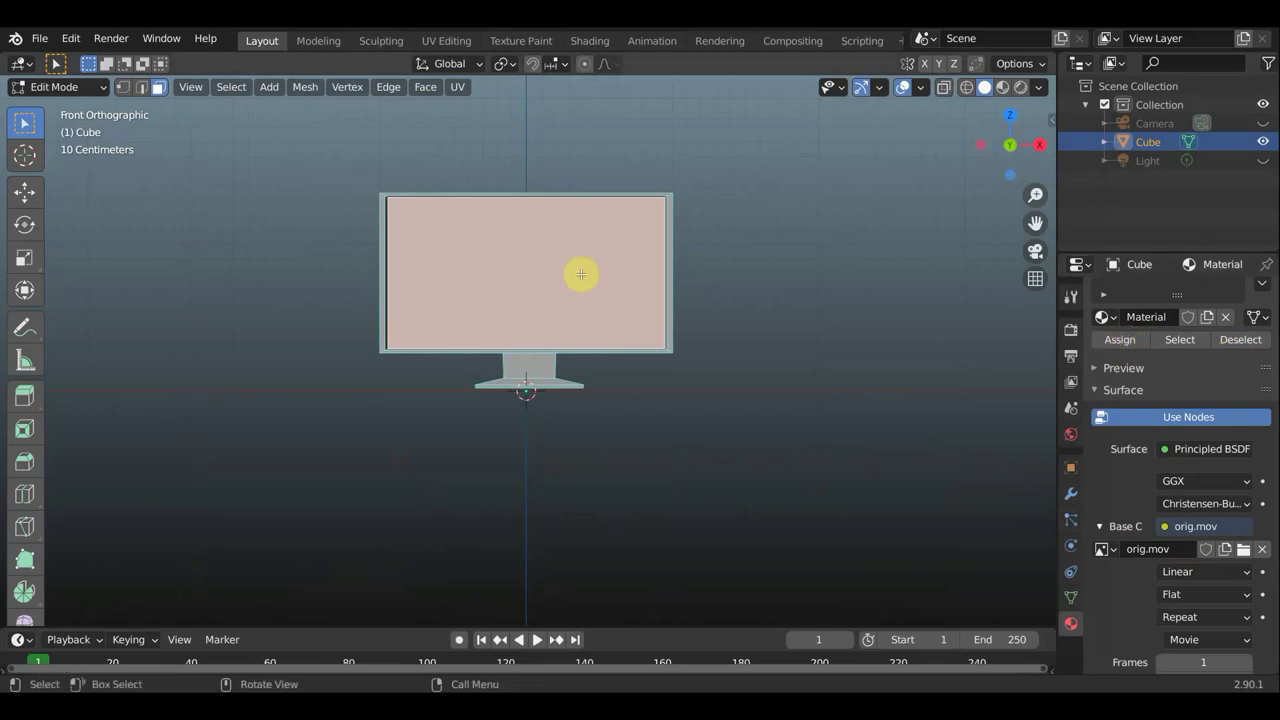
- Switch the viewport shading to Material Preview to see the video on the screen
click(1004, 88)
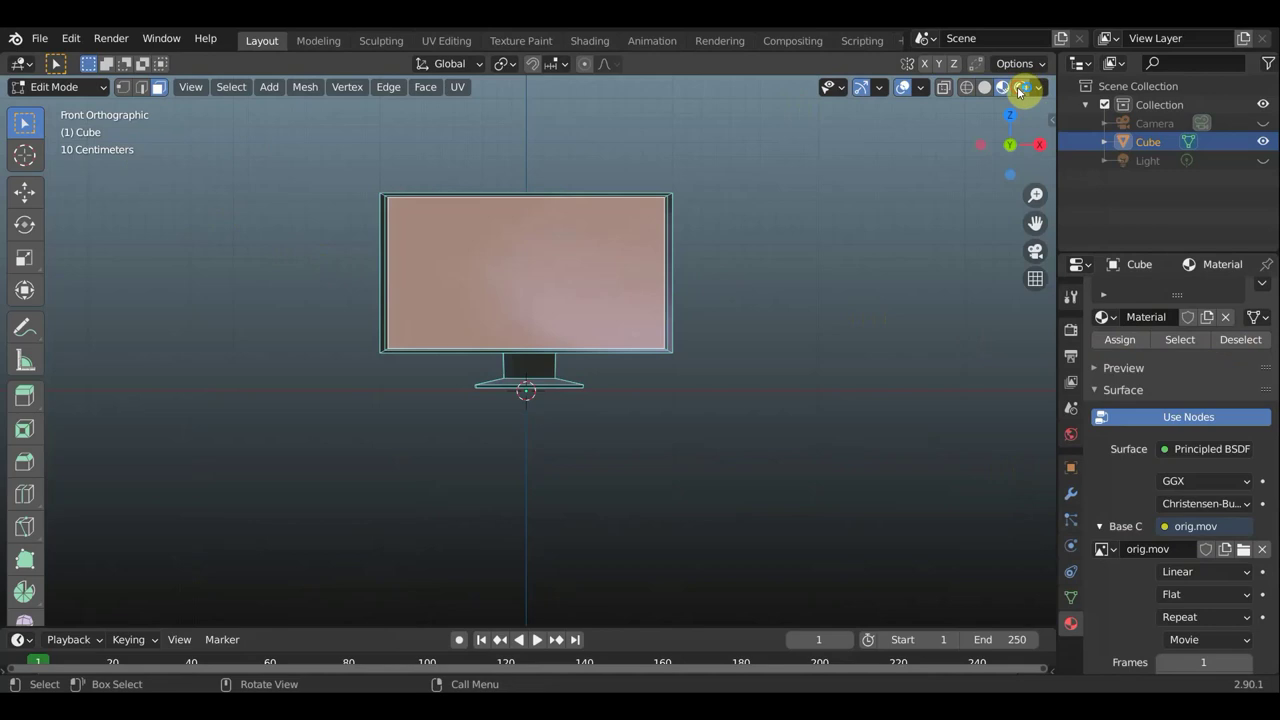
click(1019, 90)
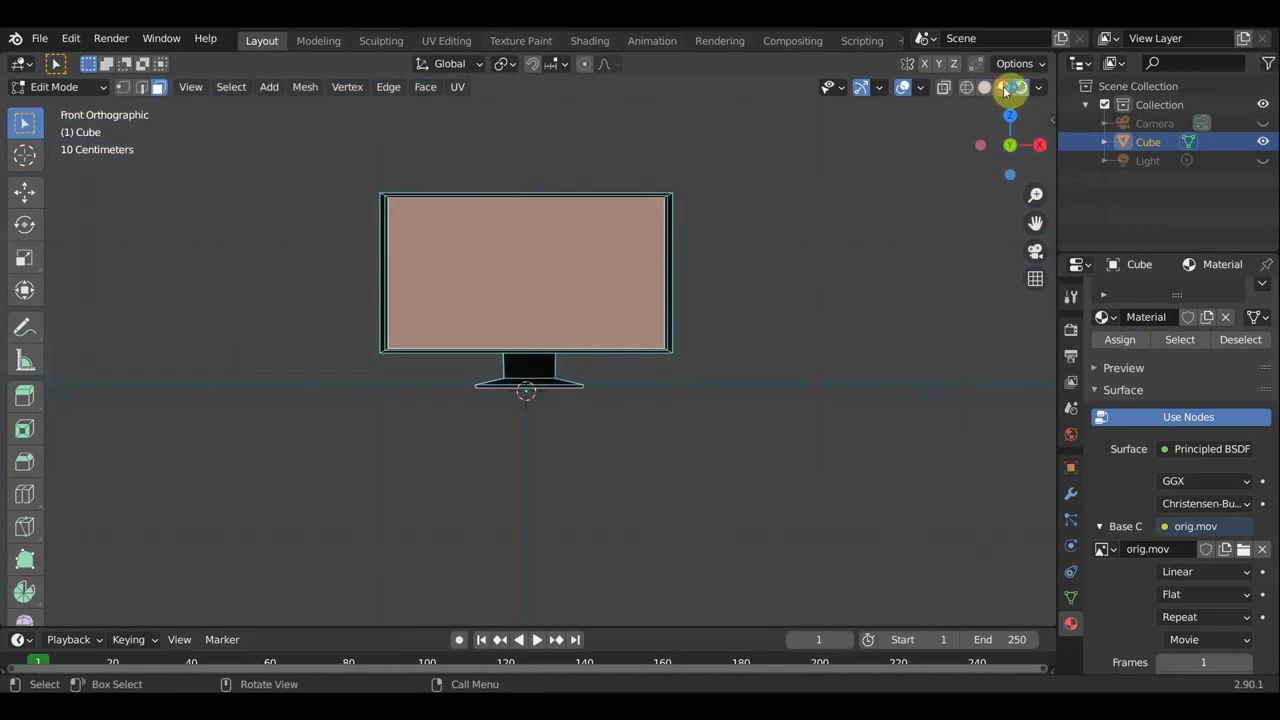
click(1004, 88)
scroll(846, 230, up, 2)
scroll(846, 230, down, 1)
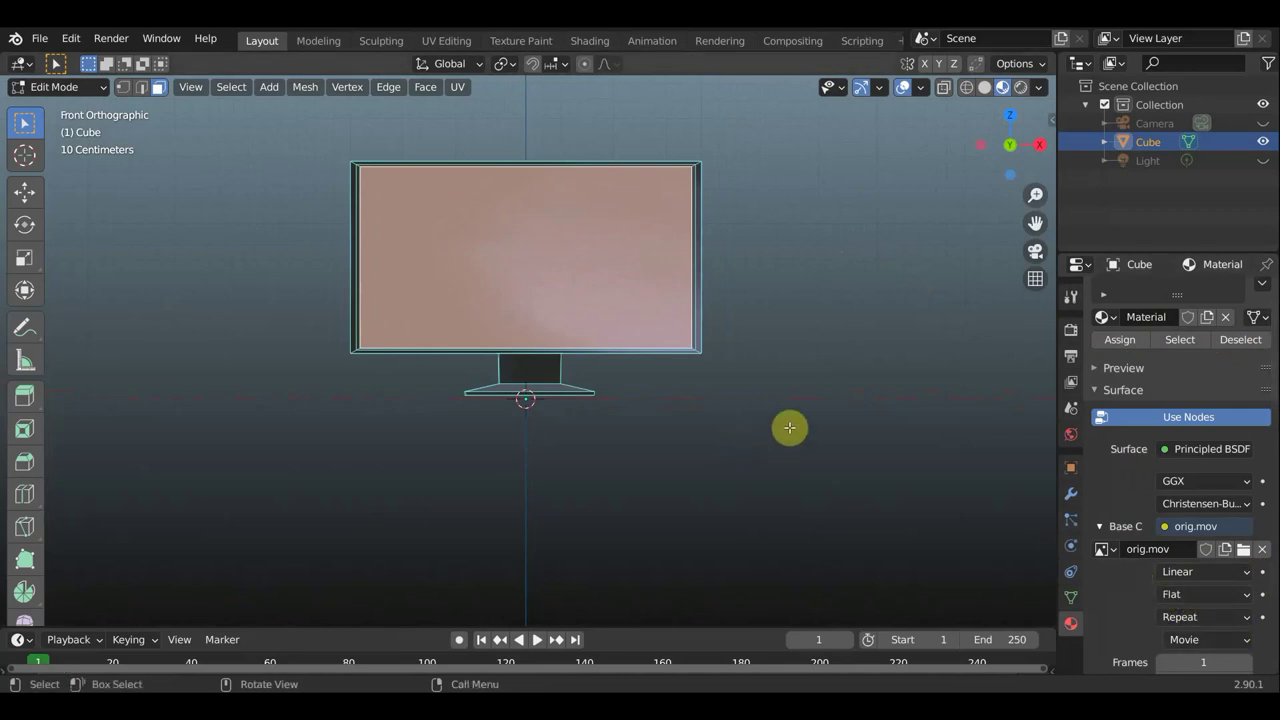
mouse_move(1238, 360)
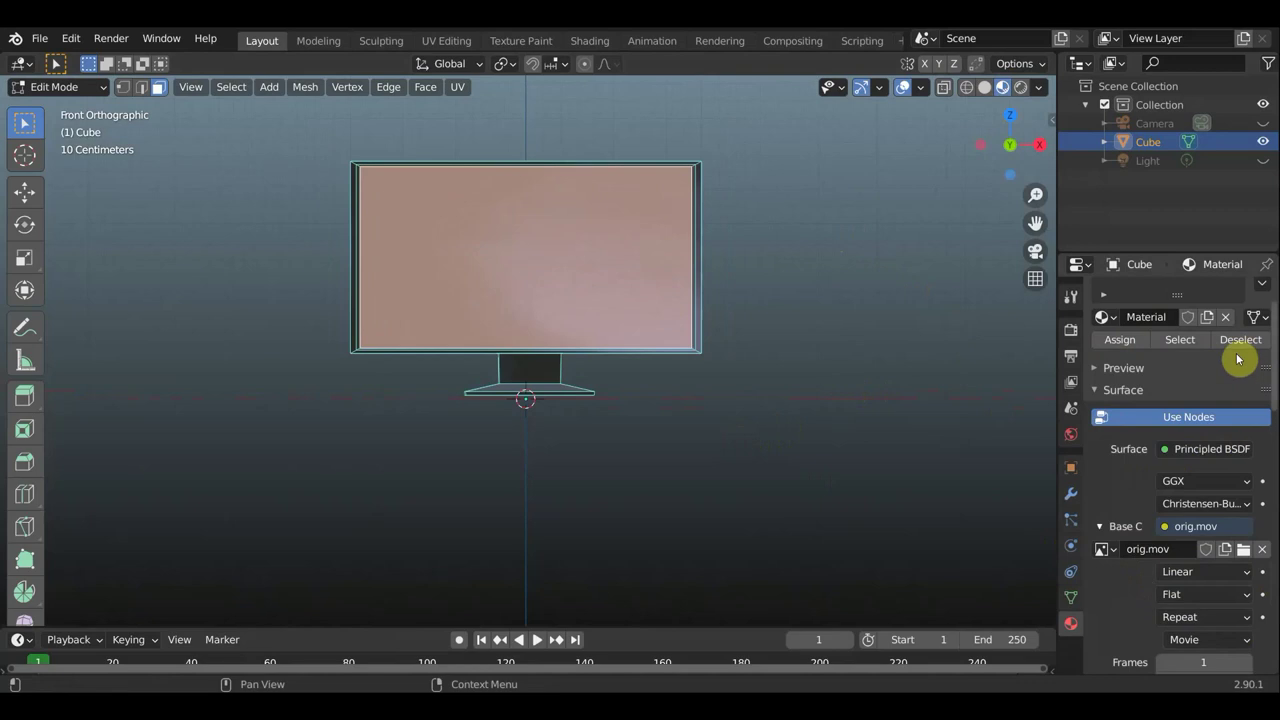
- Switch to Object Mode and remove the monitor's video material slot
scroll(1240, 362, up, 2)
click(1263, 312)
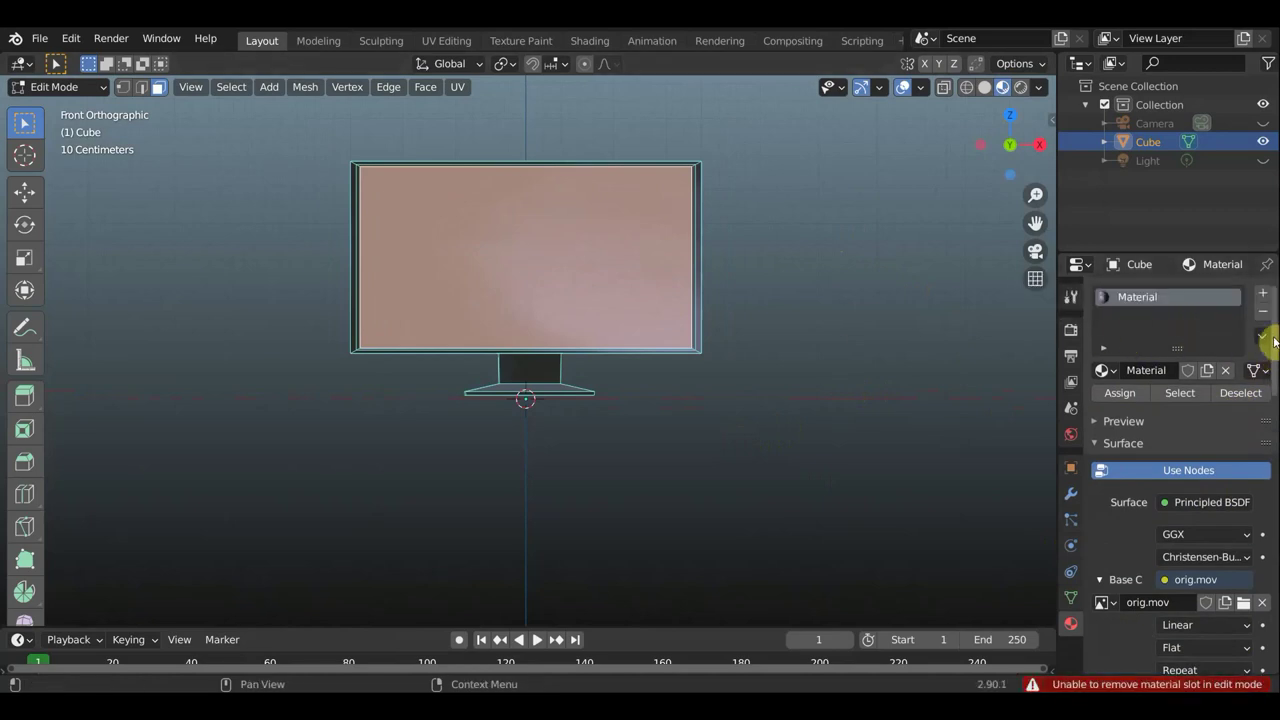
click(1263, 318)
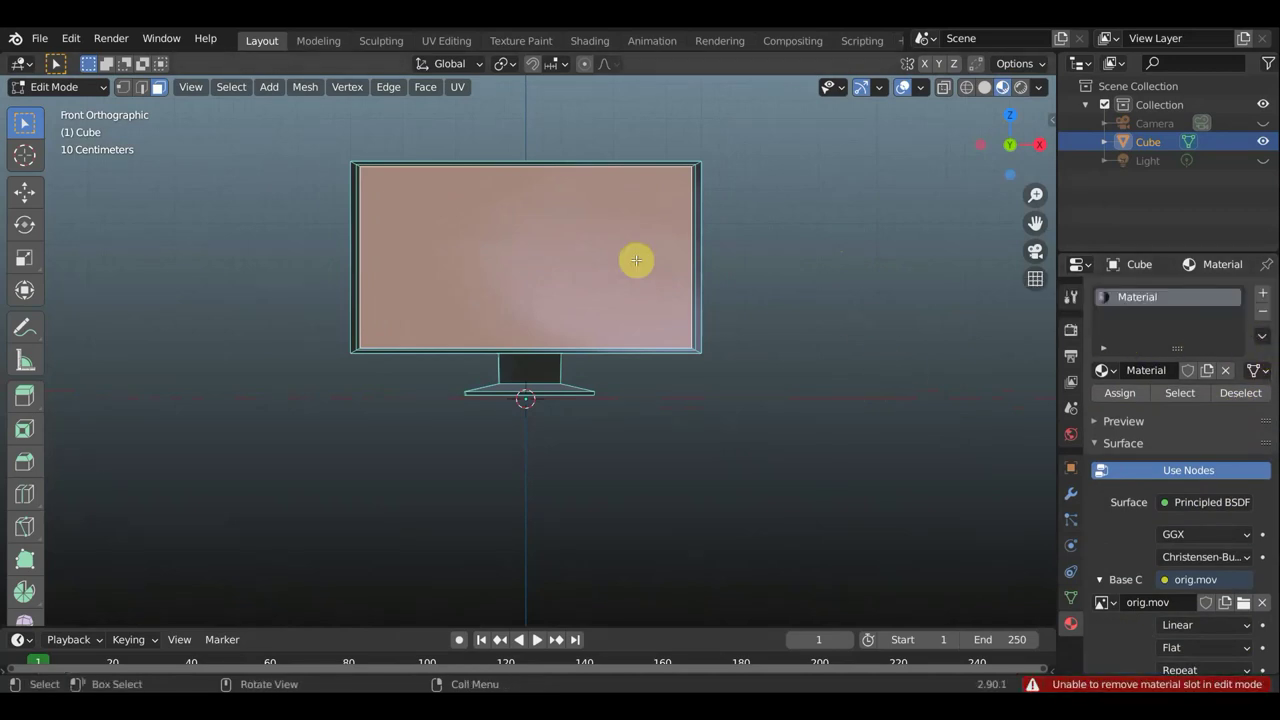
click(60, 87)
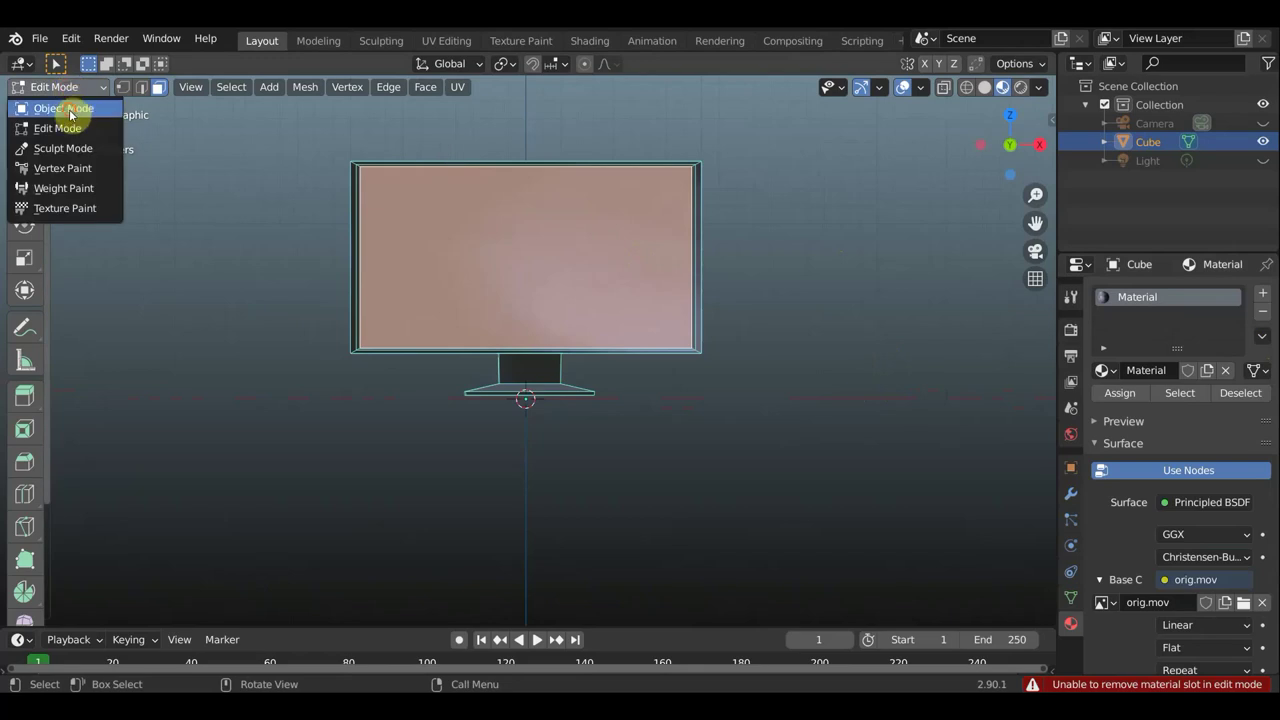
click(60, 92)
middle_drag(951, 374, 886, 391)
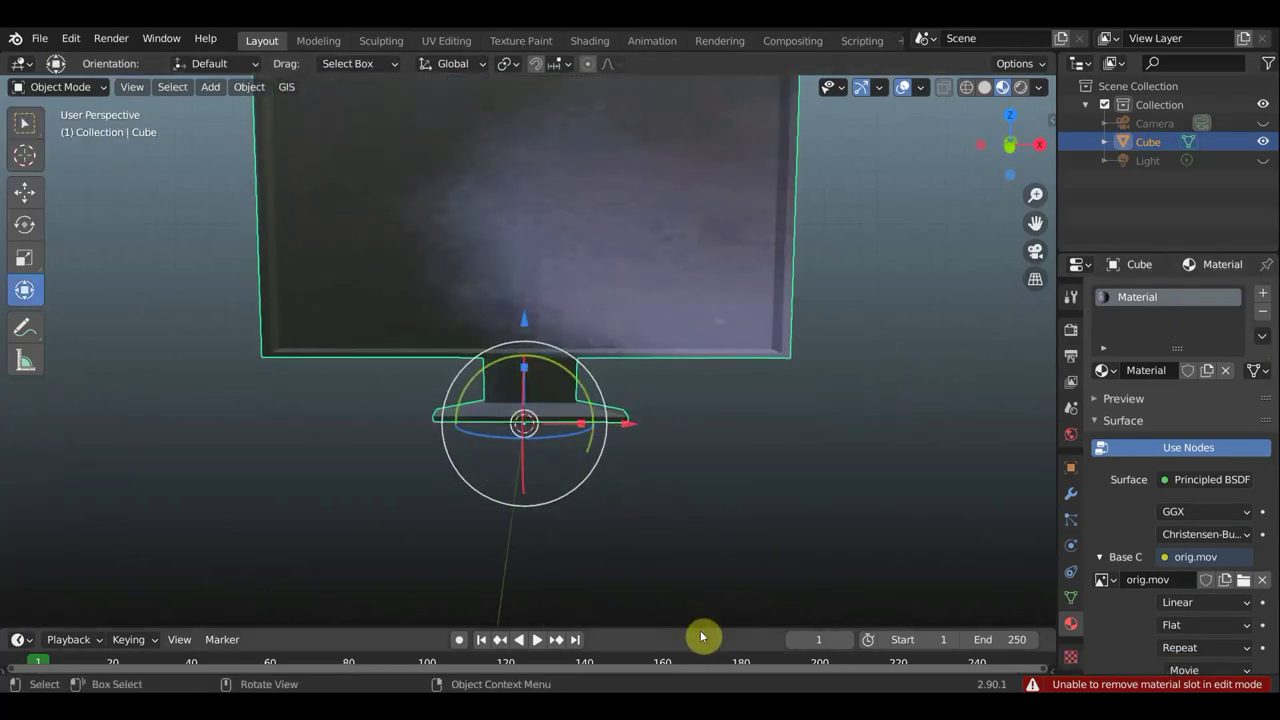
drag(700, 628, 703, 550)
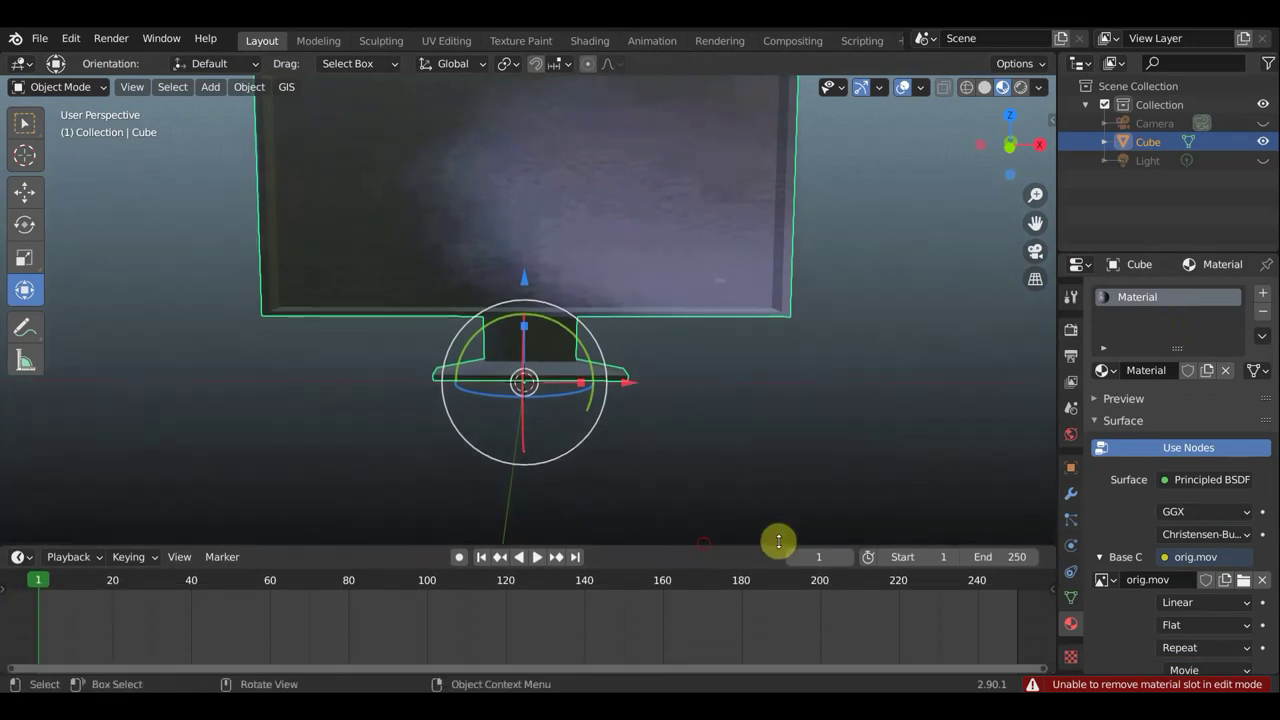
click(1262, 318)
- Create a new material for the monitor and darken its Base Color to dark grey (V 0.243)
scroll(940, 375, down, 2)
click(1215, 371)
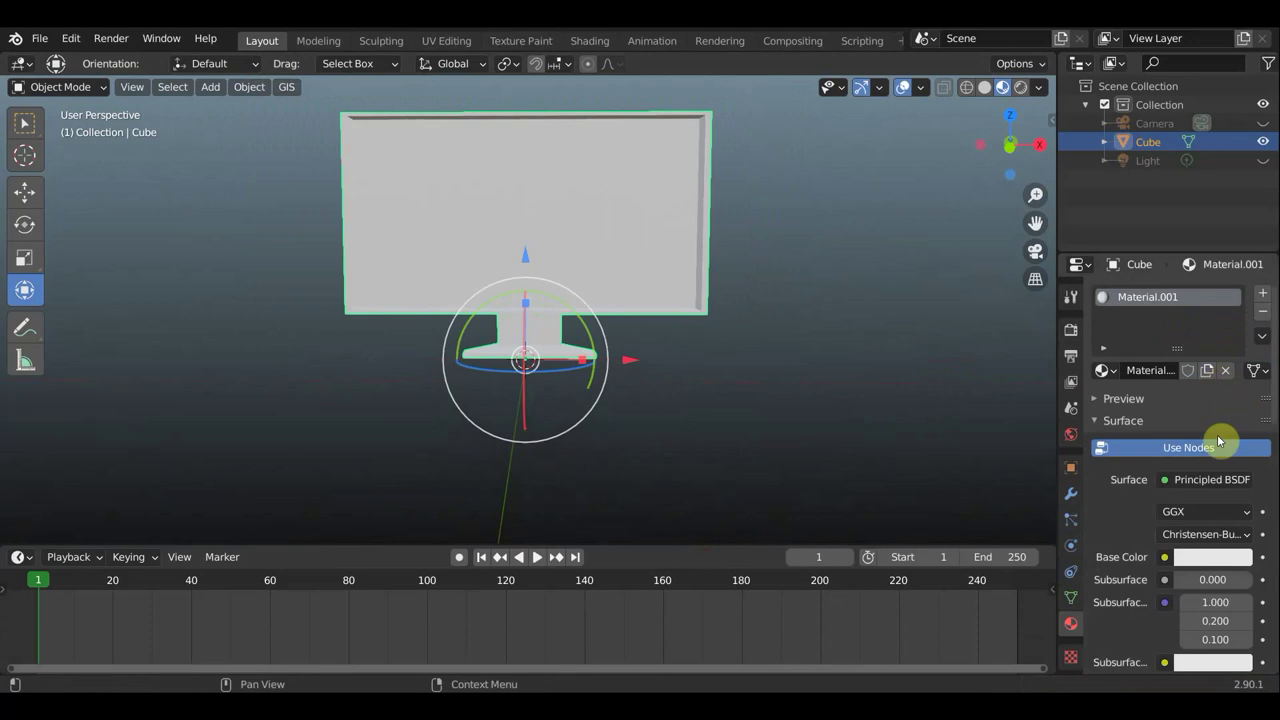
click(1184, 565)
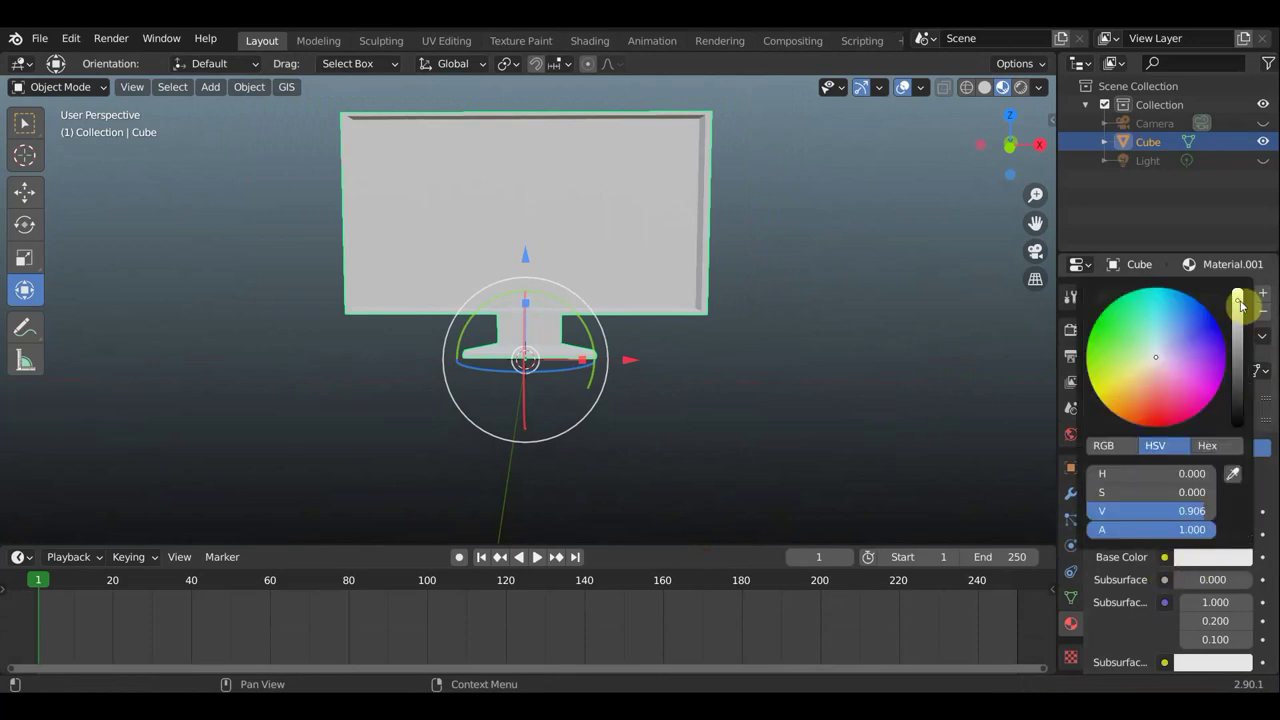
drag(1237, 298, 1237, 398)
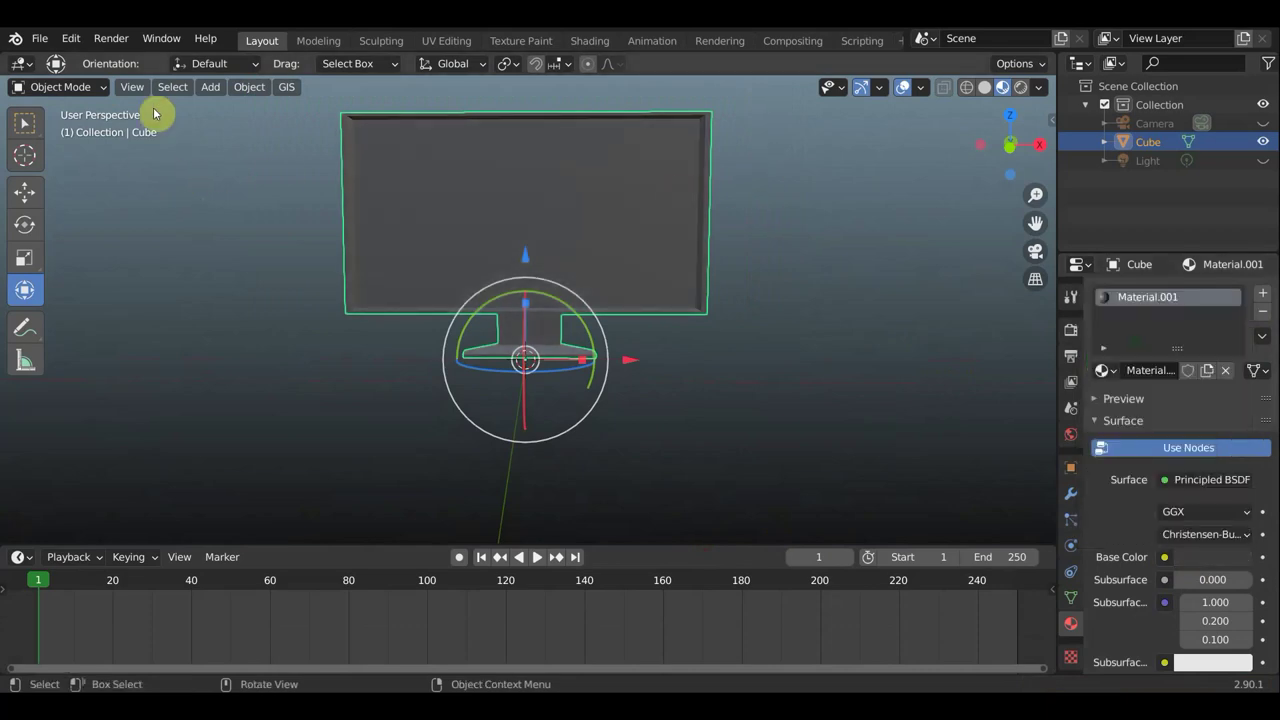
click(211, 92)
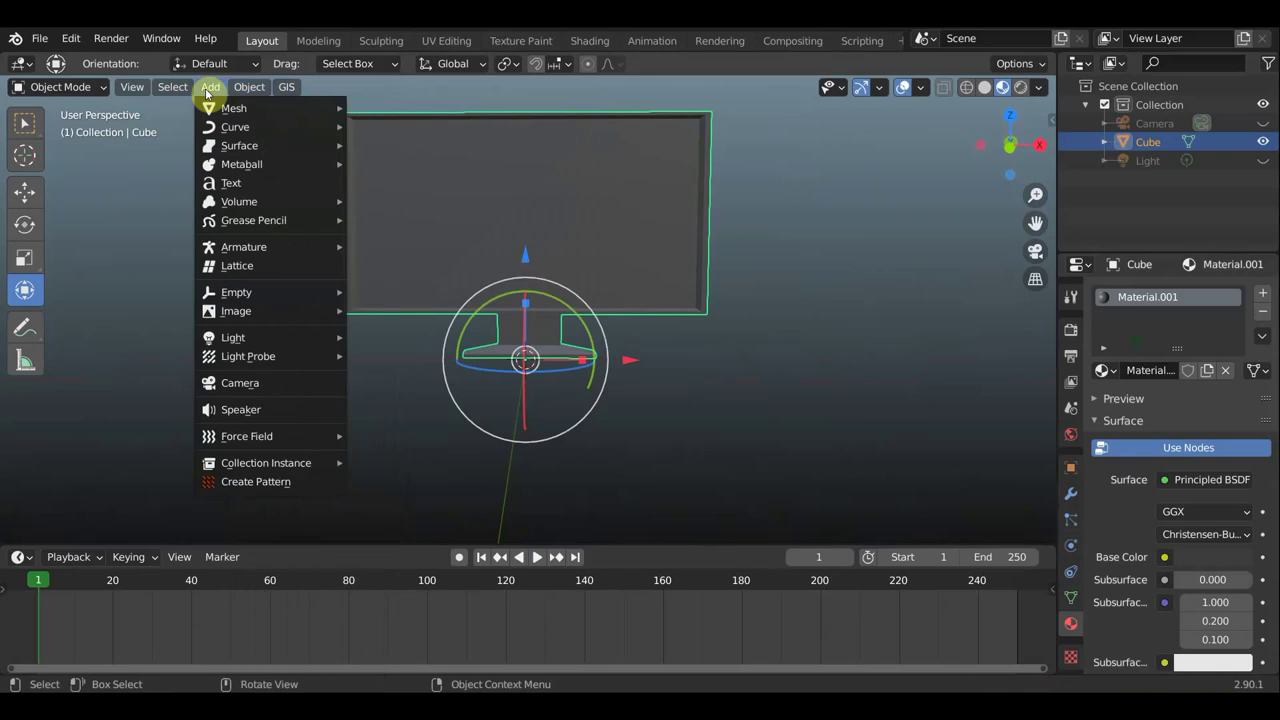
- Add a plane and rotate it 90° so it stands upright facing front
click(385, 108)
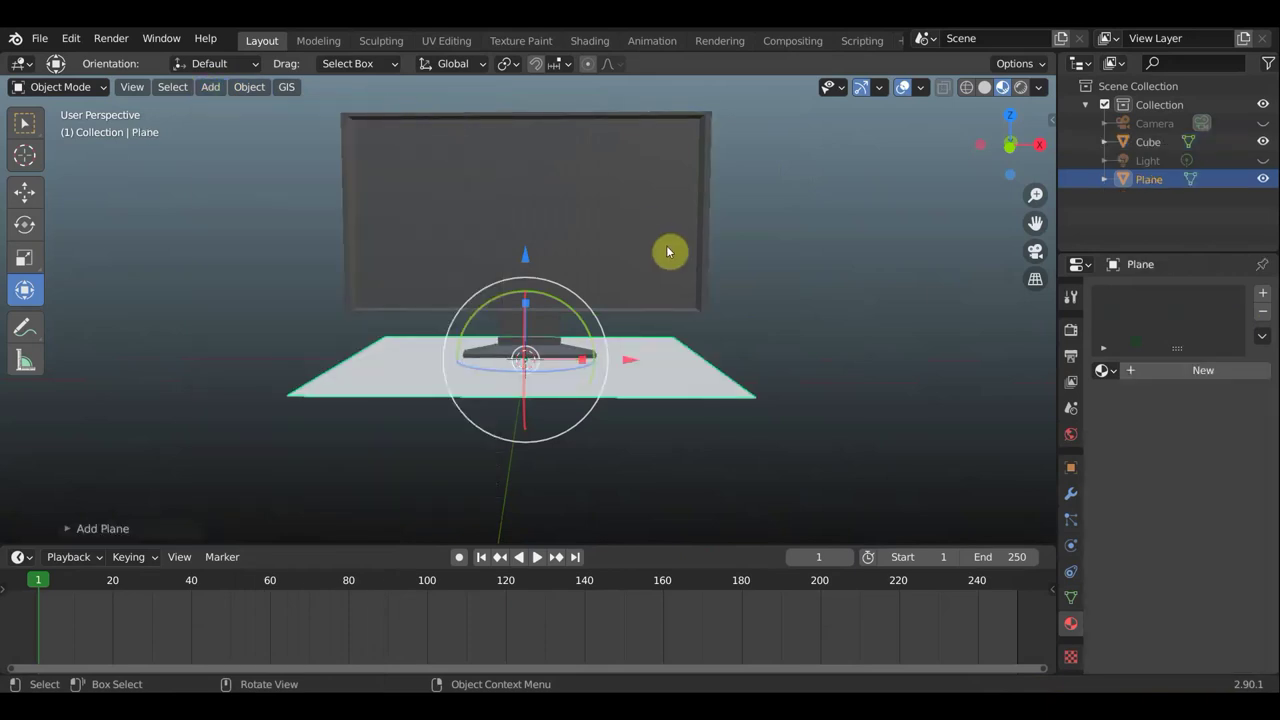
alt+middle_drag(728, 291, 635, 310)
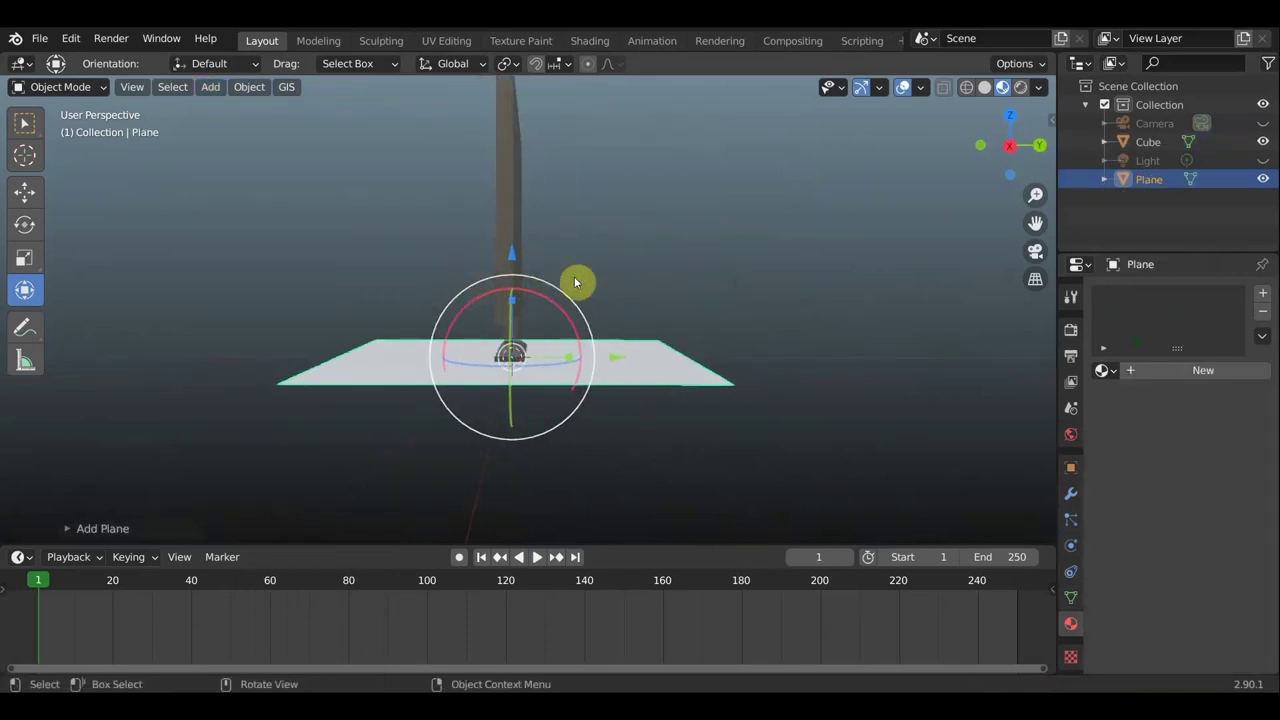
mouse_move(591, 343)
mouse_down()
mouse_move(511, 236)
mouse_move(512, 253)
mouse_up()
middle_drag(512, 253, 766, 277)
scroll(766, 277, down, 3)
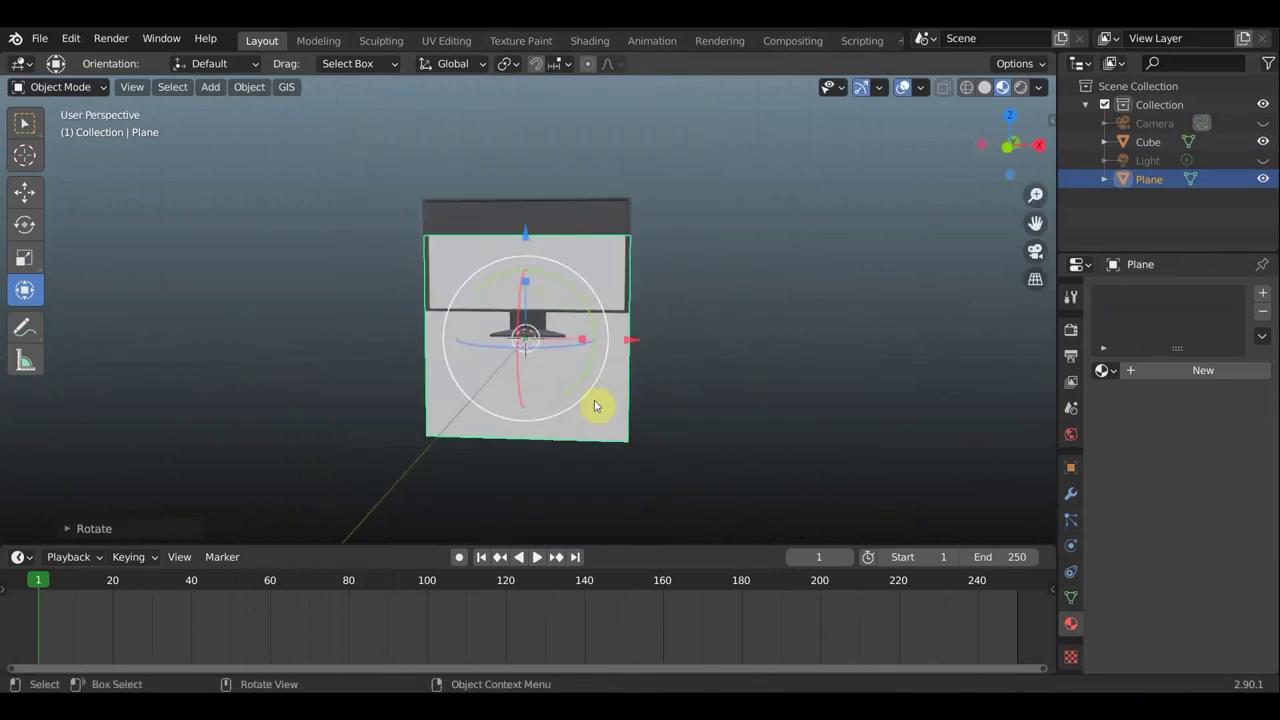
- Scale the plane's height and width to fit inside the monitor's screen frame
drag(527, 283, 528, 145)
scroll(612, 209, up, 3)
drag(581, 215, 571, 205)
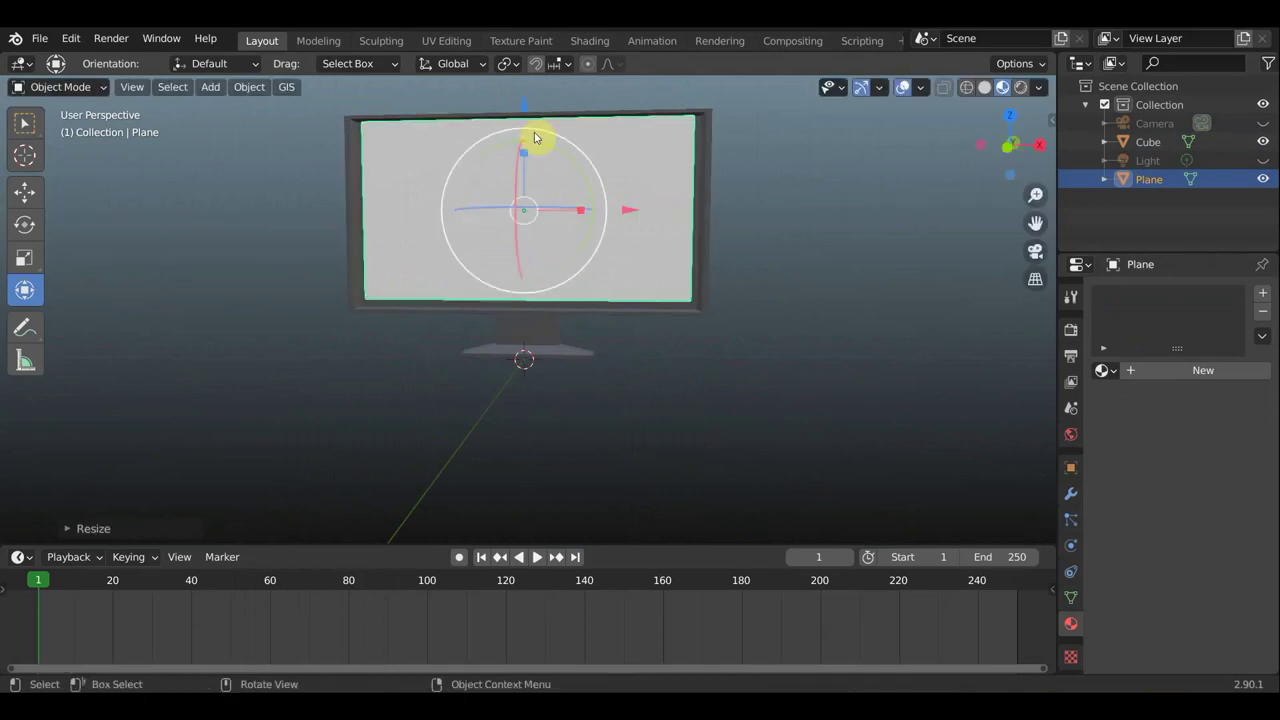
drag(522, 152, 522, 158)
mouse_move(689, 220)
middle_down()
mouse_move(518, 272)
mouse_move(436, 243)
mouse_move(580, 237)
mouse_move(545, 236)
mouse_move(654, 260)
mouse_move(683, 231)
middle_up()
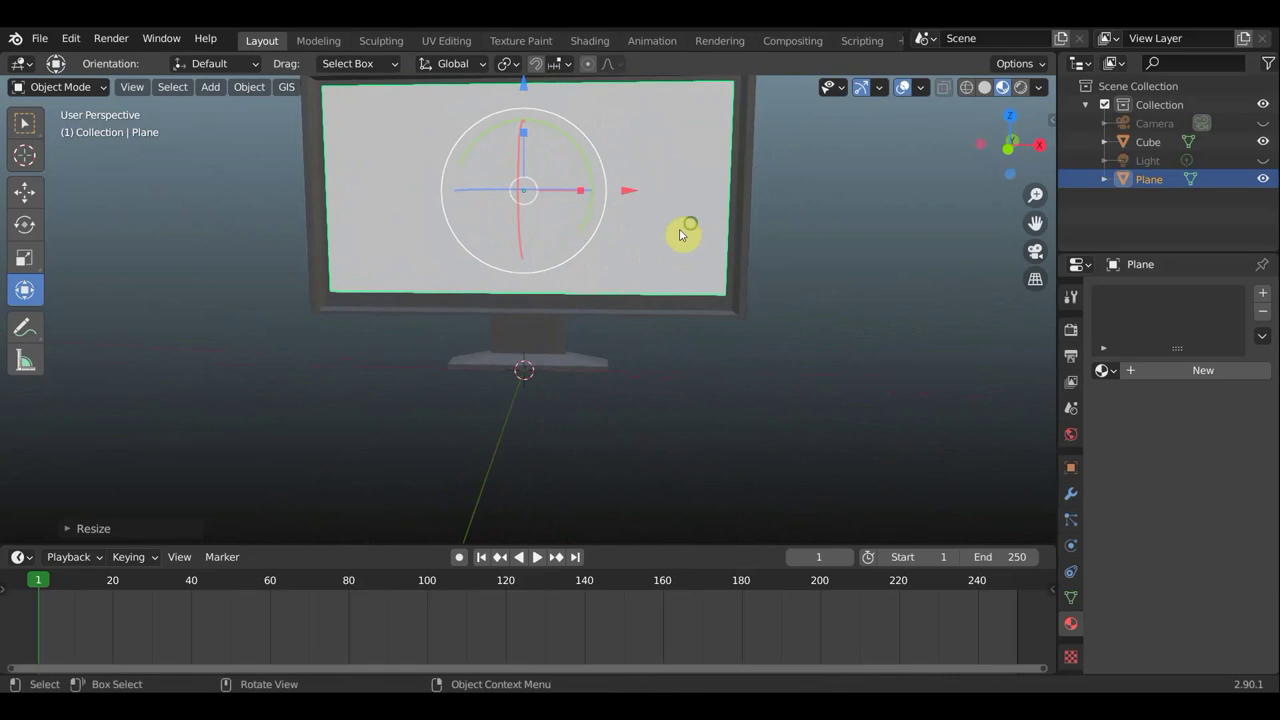
- Select the Plane screen object and switch to plain box selection
click(670, 244)
scroll(670, 244, down, 2)
click(614, 223)
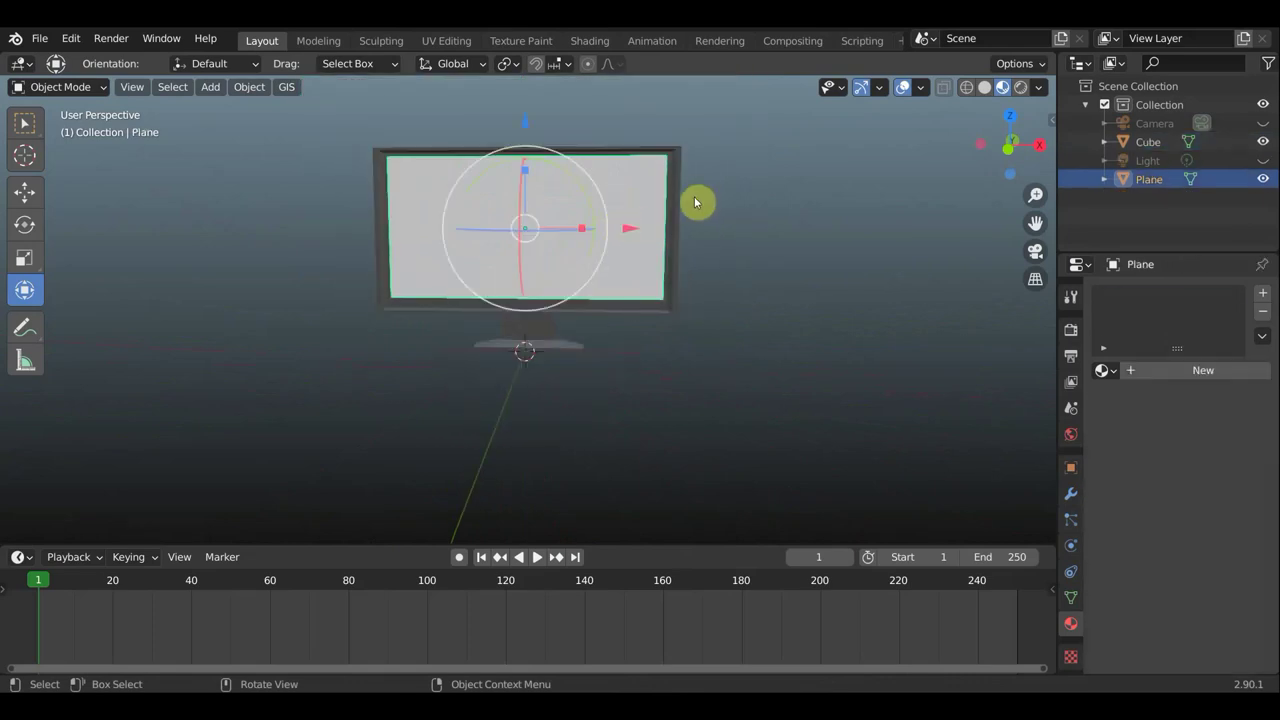
click(25, 123)
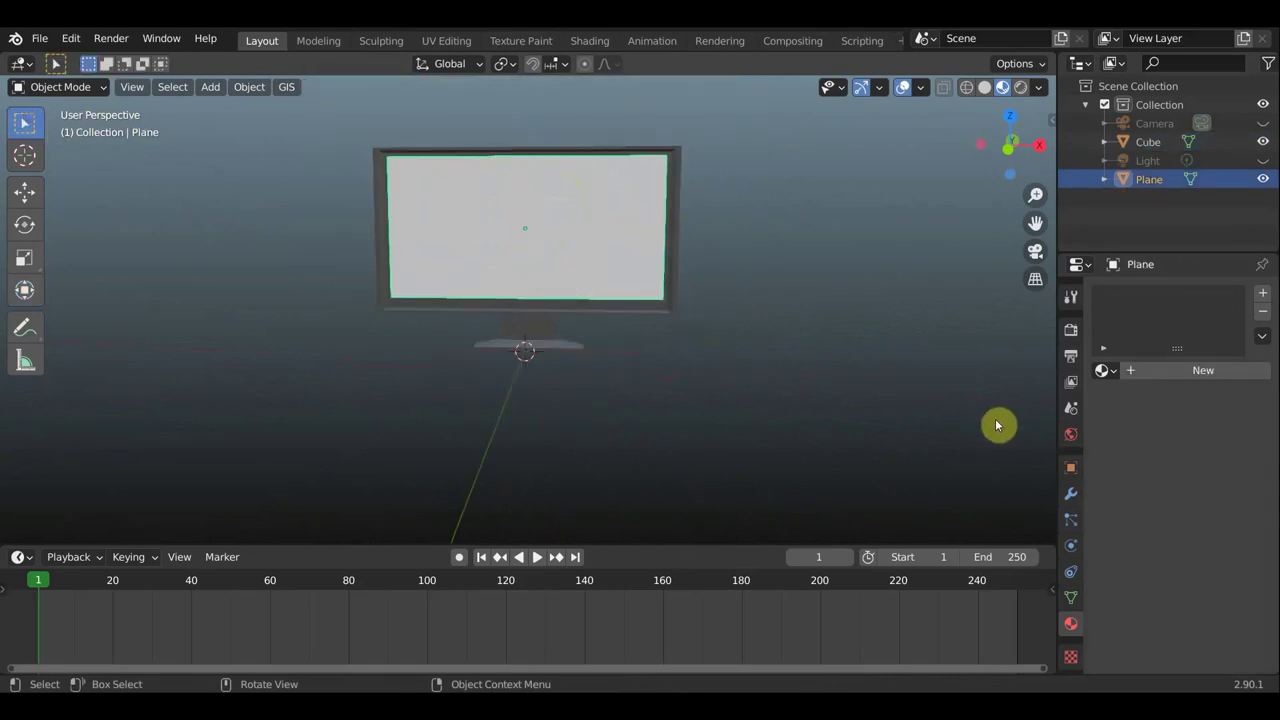
- Give the plane a new material whose Base Color is an Image Texture of orig.mov from Downloads
click(1206, 371)
click(1168, 560)
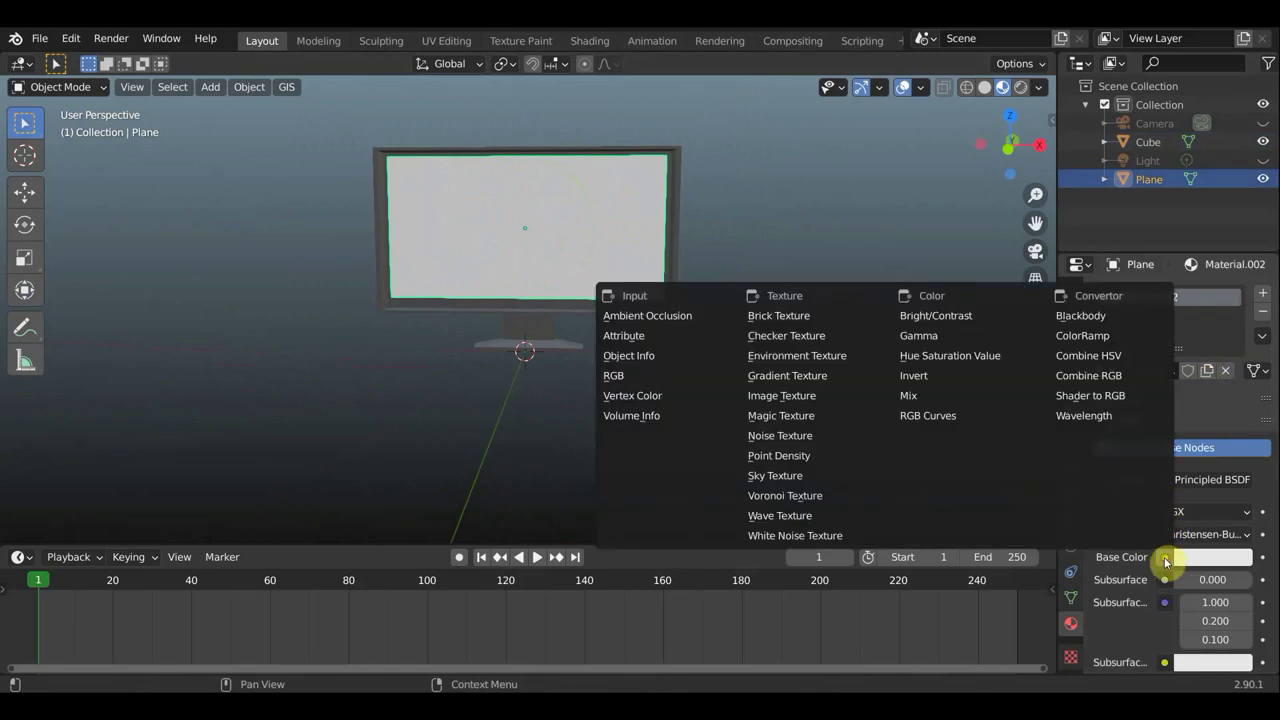
click(822, 398)
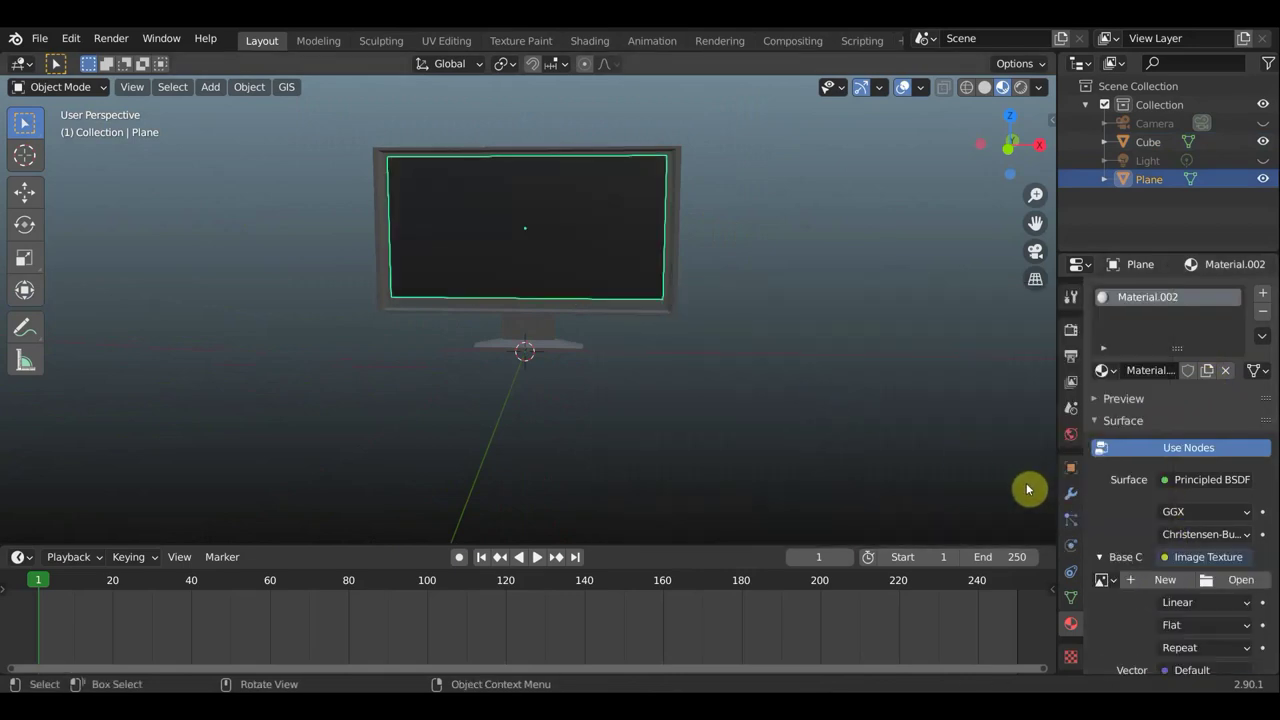
click(1235, 580)
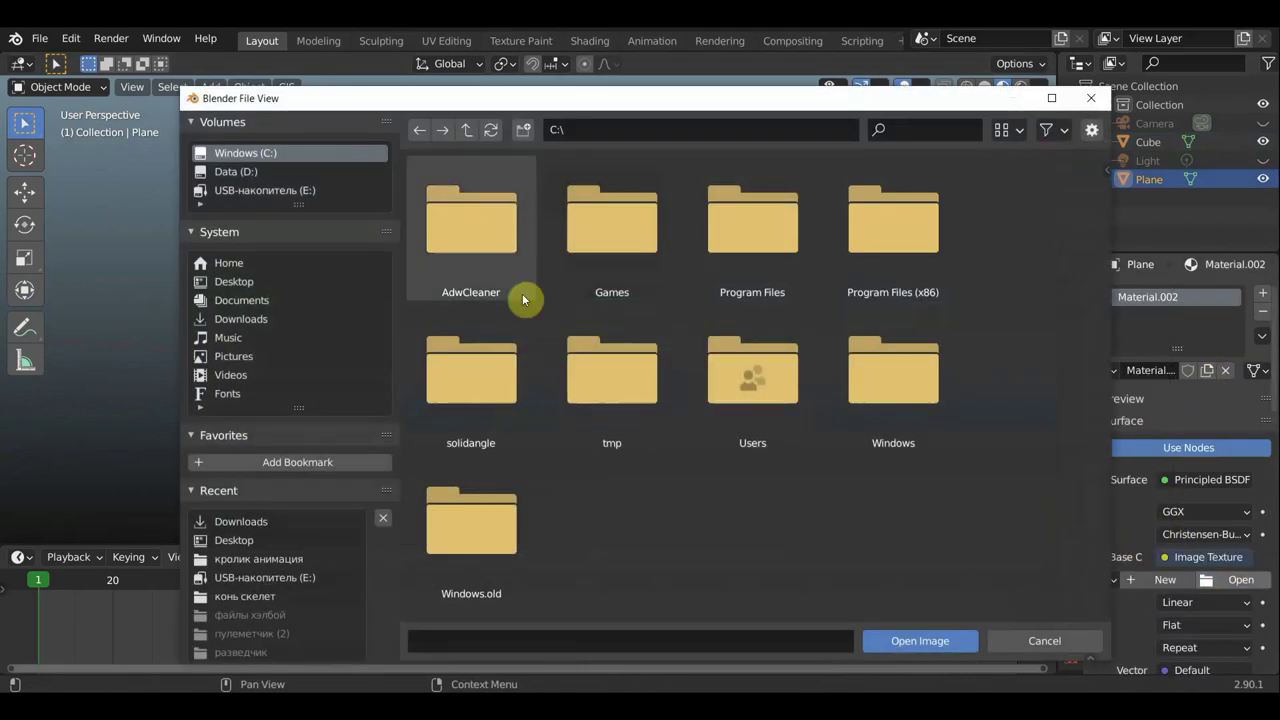
click(255, 320)
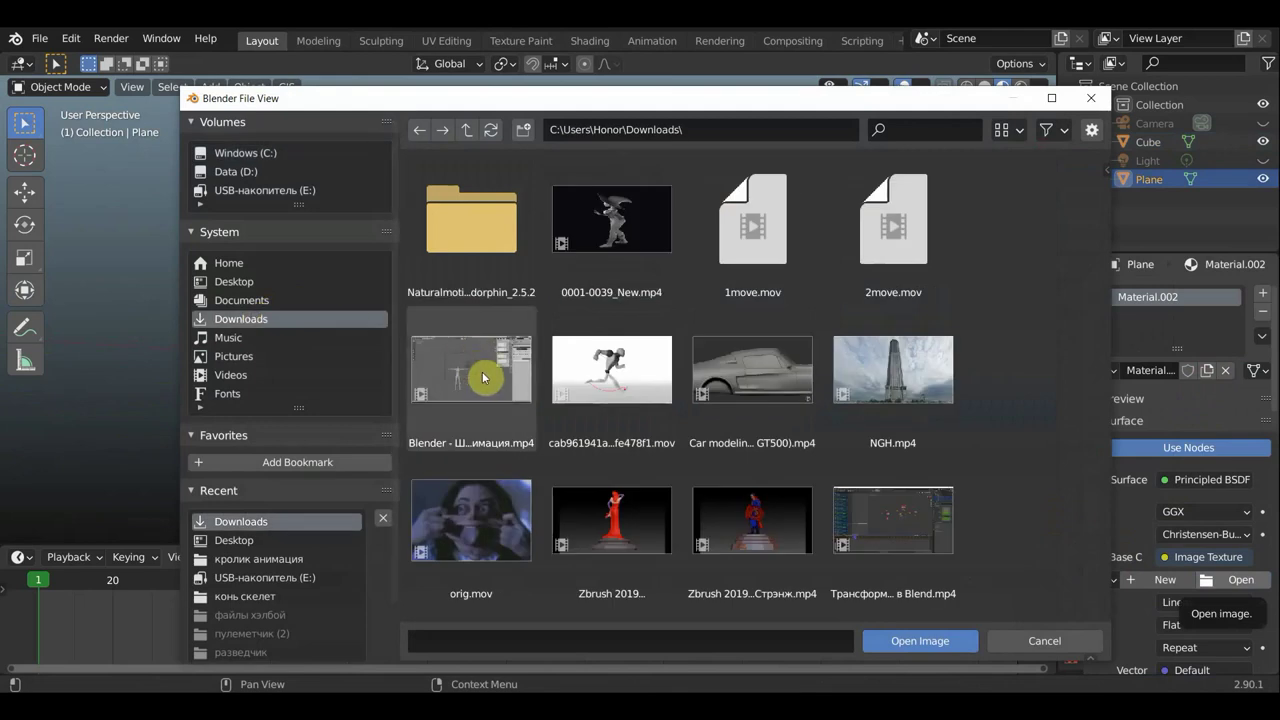
click(471, 527)
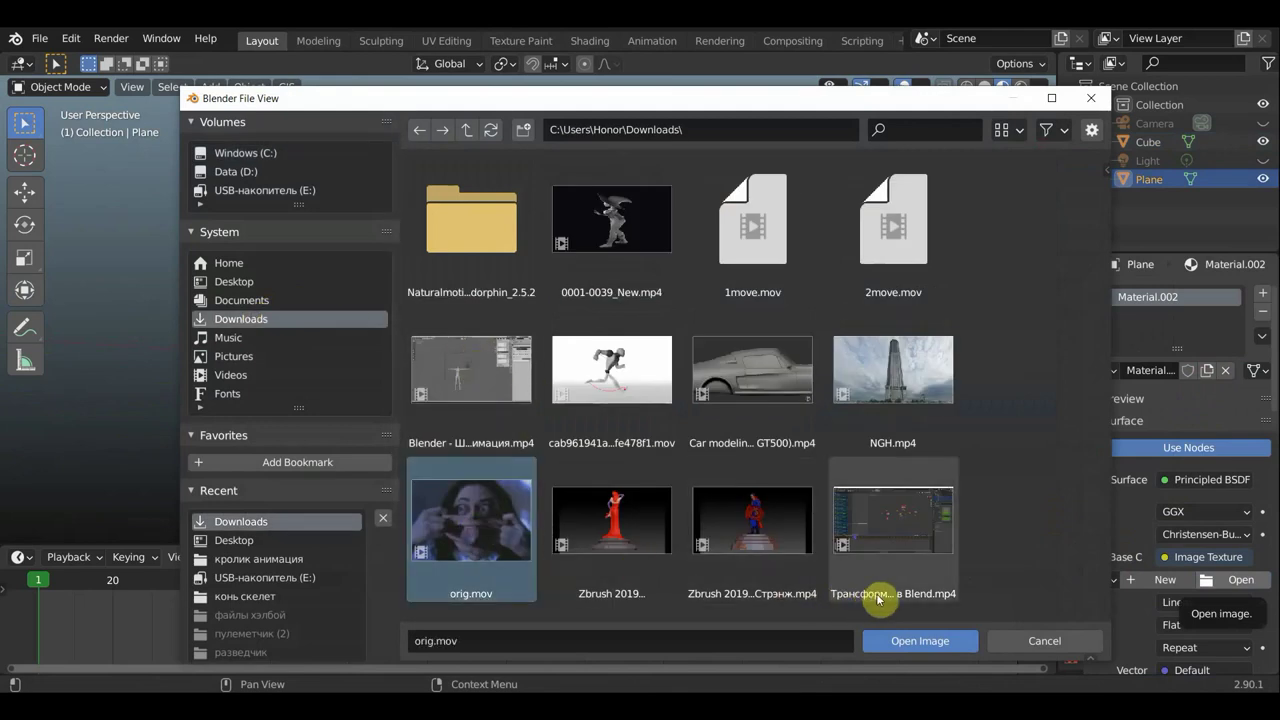
click(929, 643)
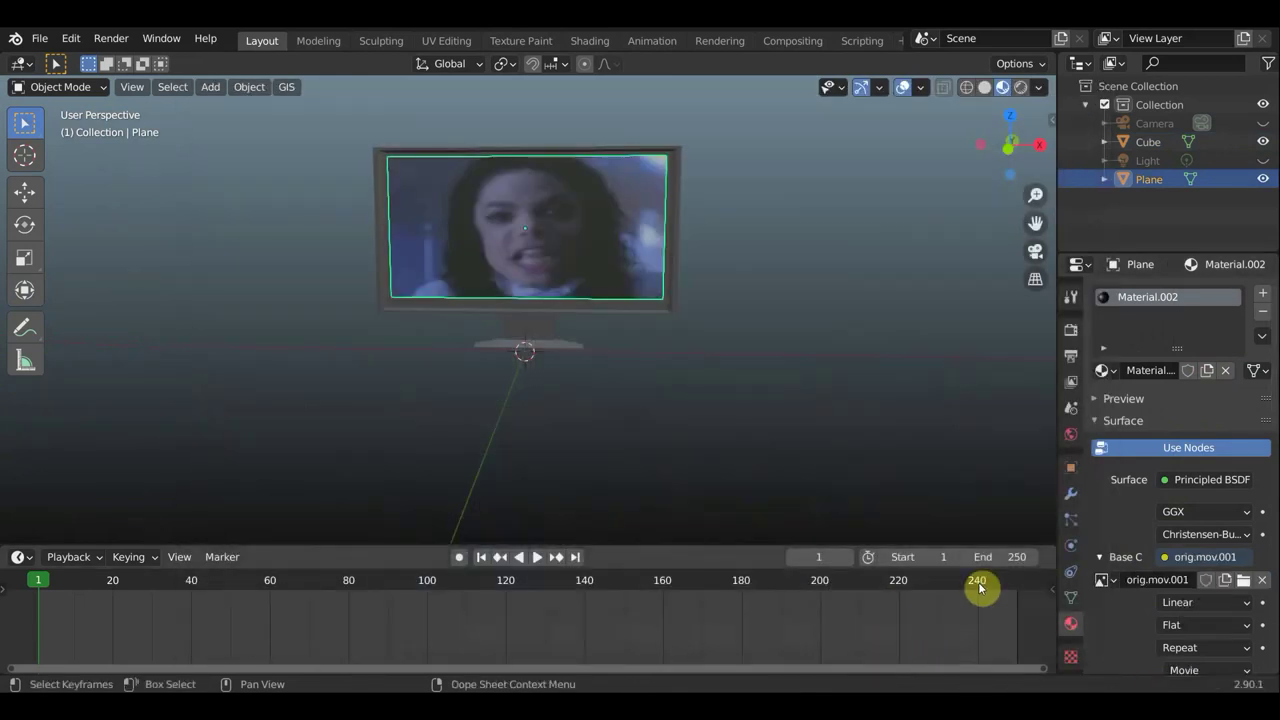
- Insert a Location keyframe on the plane at frame 1 and start playback
scroll(800, 455, up, 2)
mouse_move(785, 435)
middle_down()
mouse_move(810, 428)
mouse_move(787, 439)
middle_up()
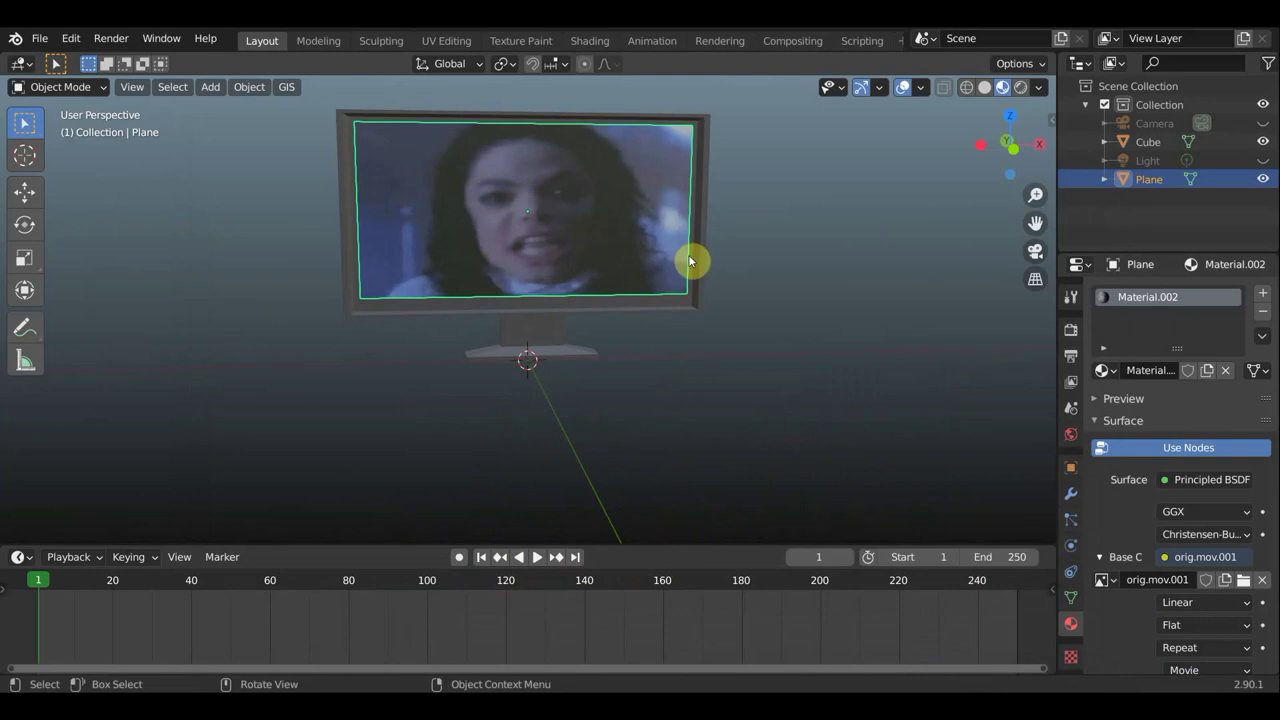
key(i)
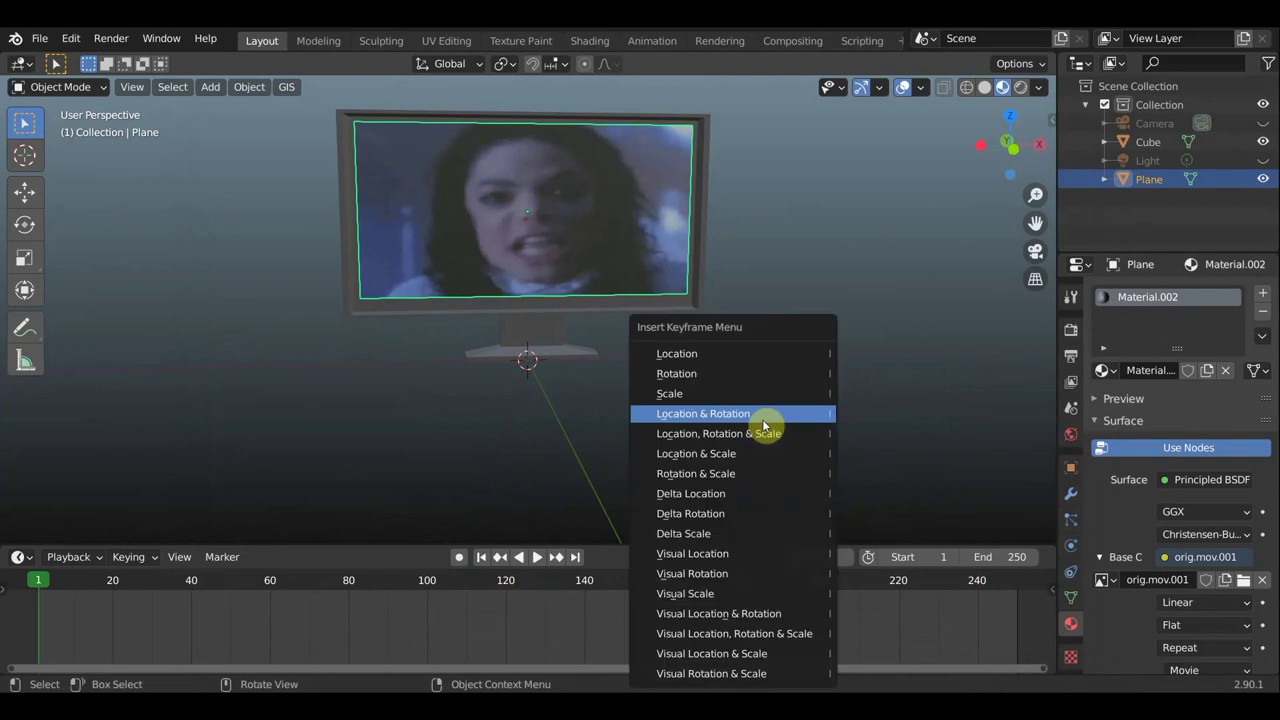
click(692, 355)
key(space)
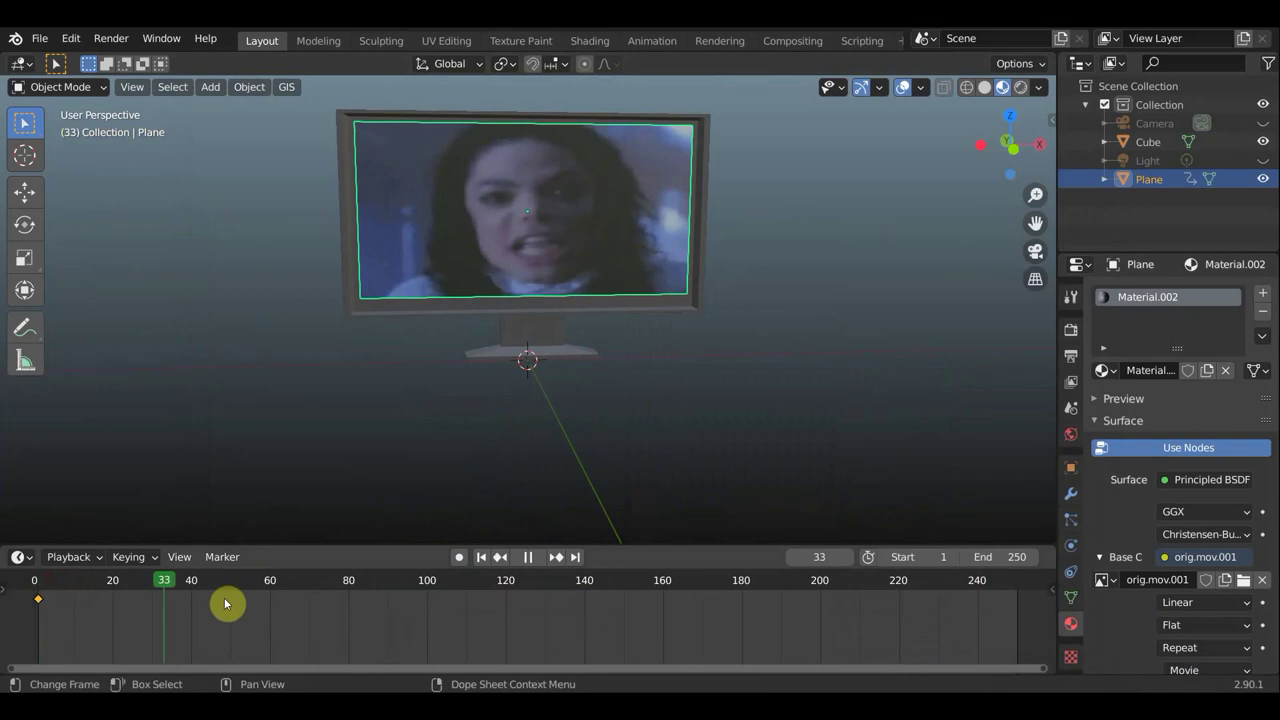
- Move to frame 80 and insert a second Location keyframe on the plane
drag(335, 615, 345, 619)
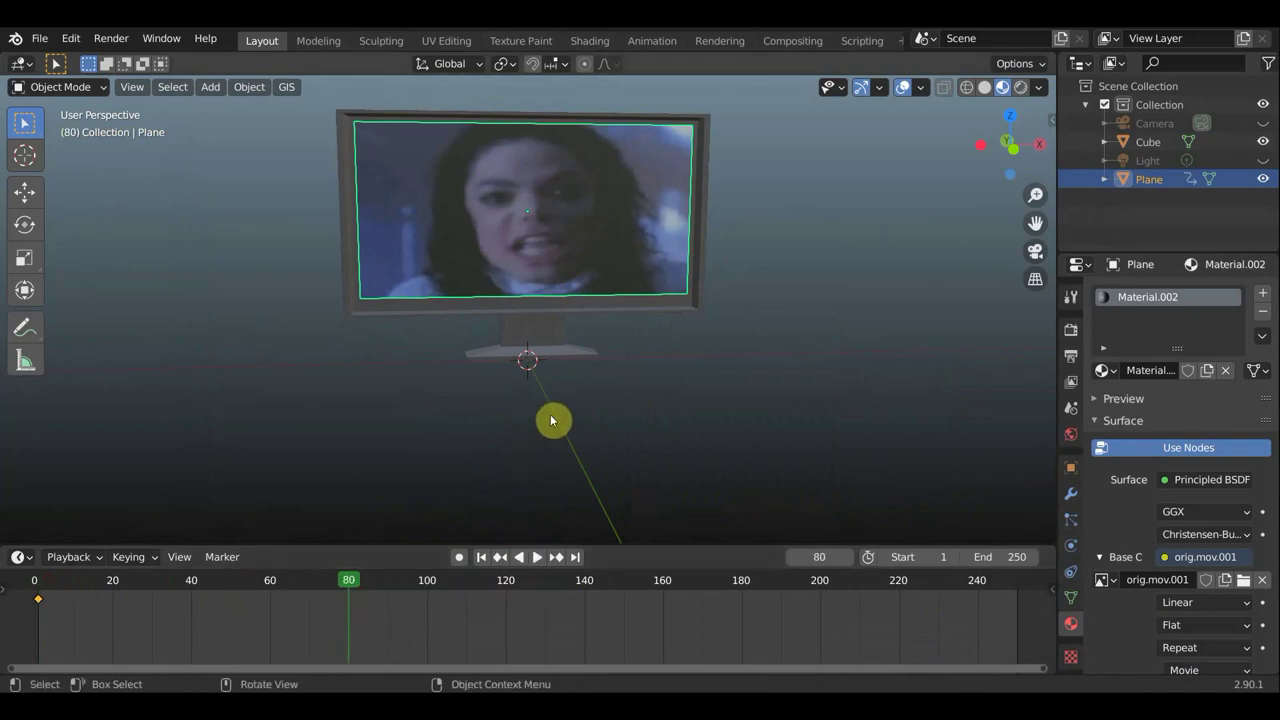
key(i)
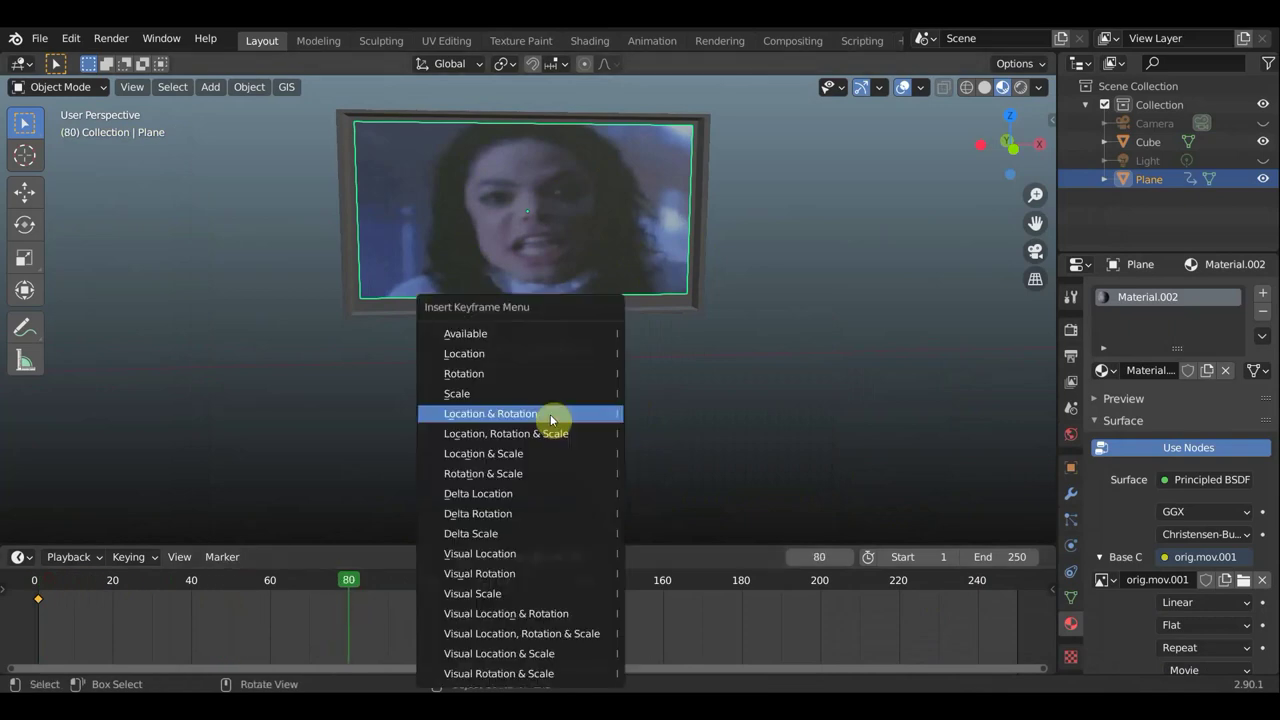
click(502, 355)
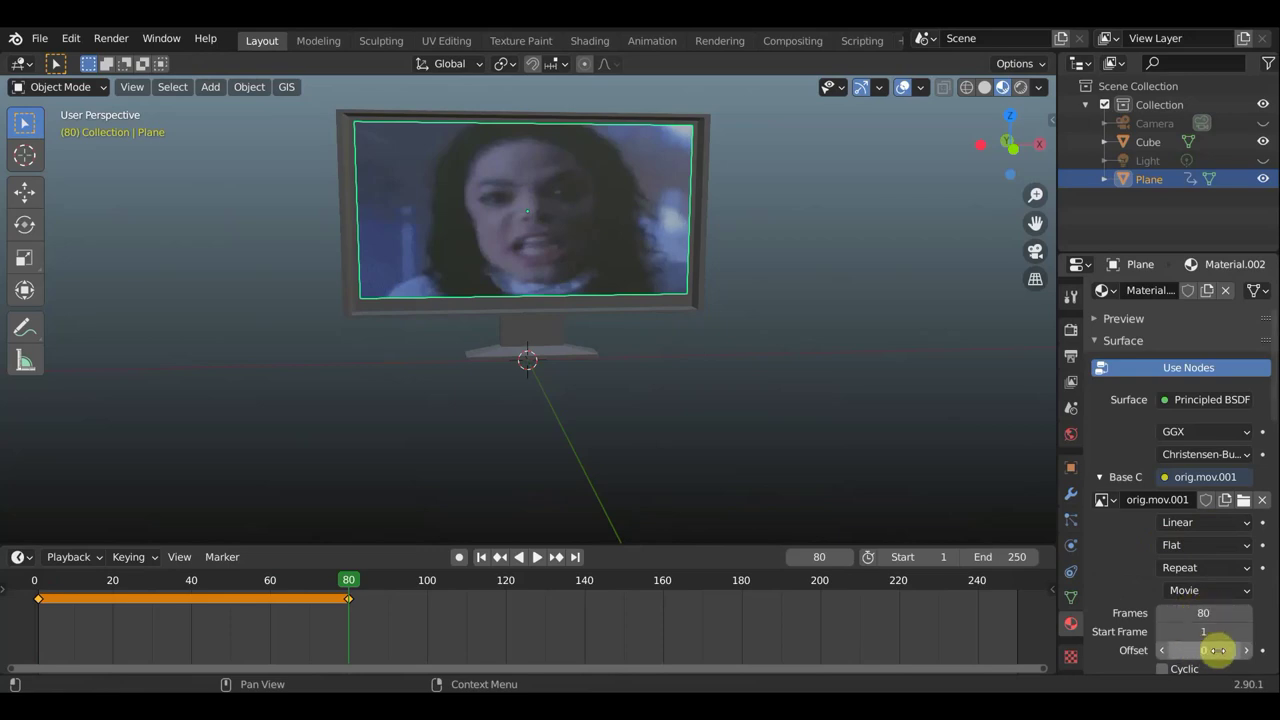
scroll(1210, 650, down, 2)
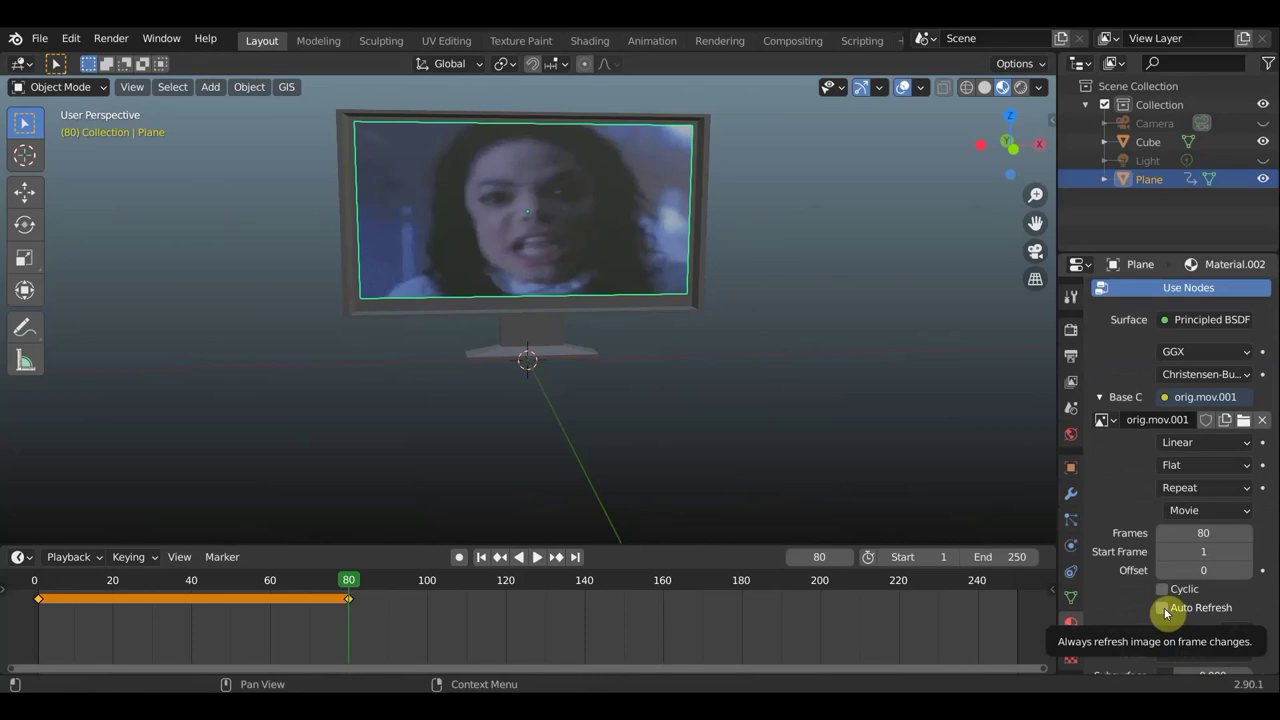
- Enable Auto Refresh on the video texture and set the animation end frame to 80
click(1164, 608)
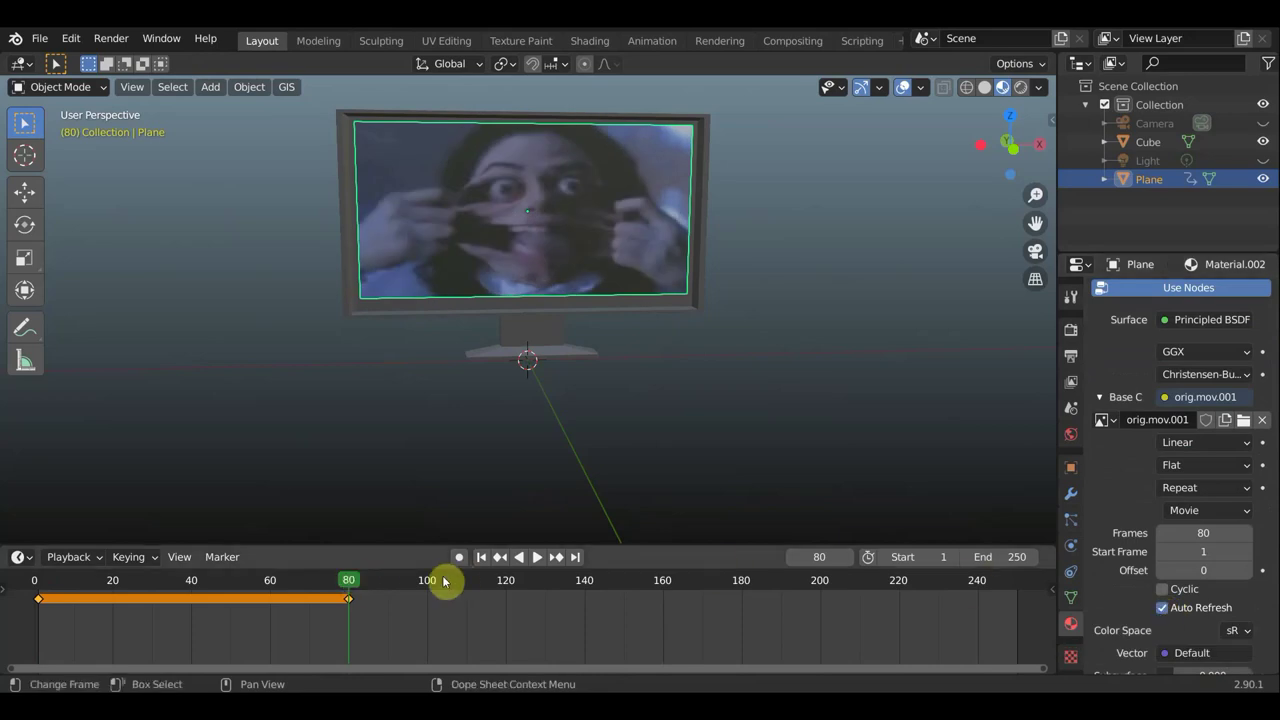
click(540, 565)
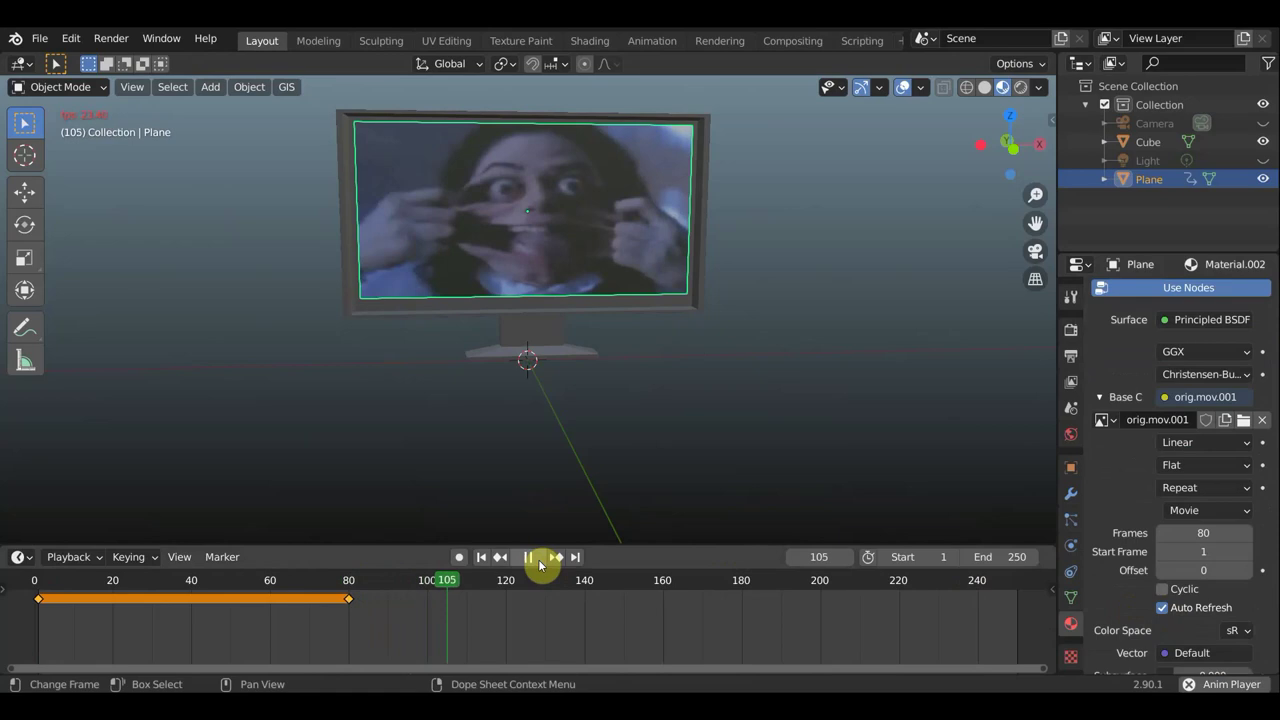
click(528, 560)
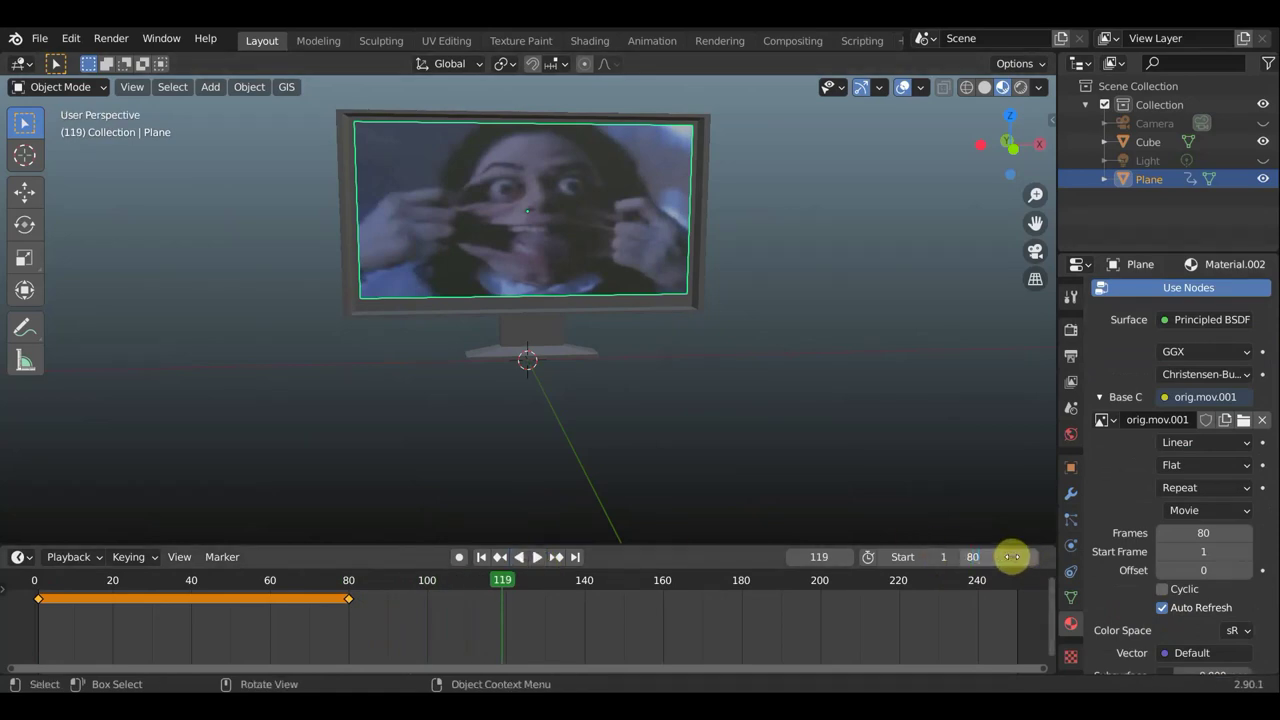
key(Return)
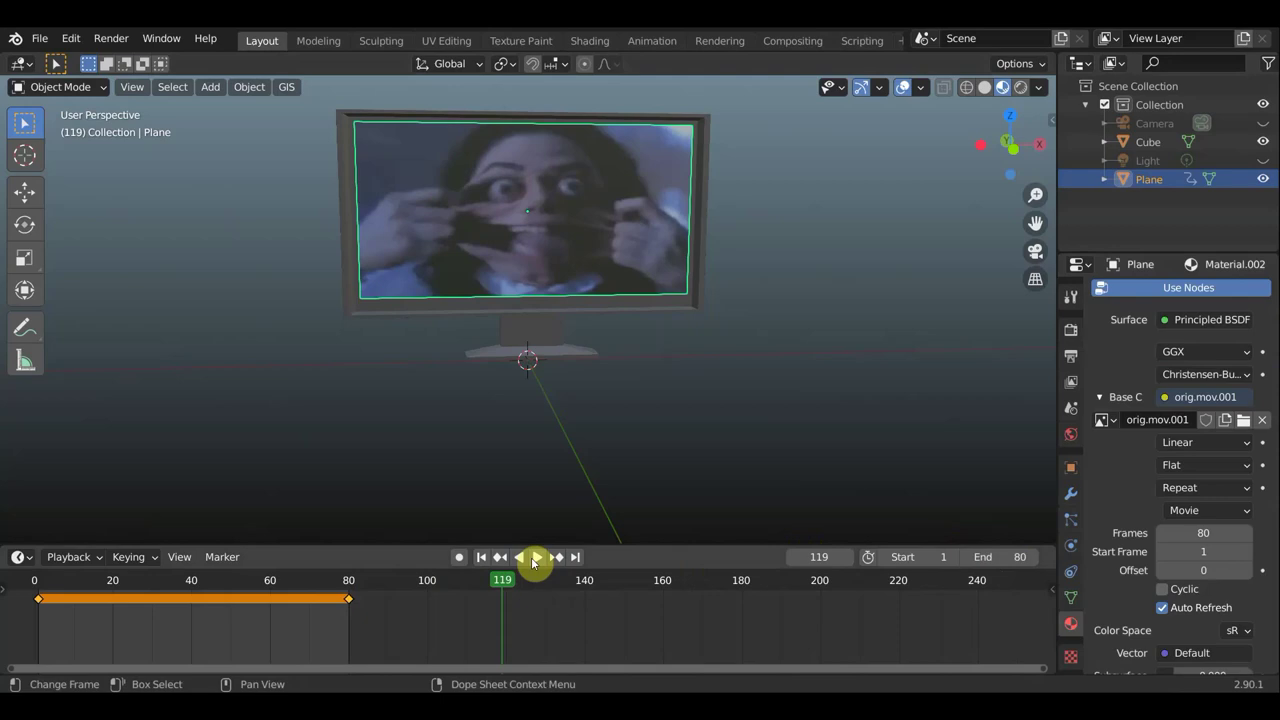
- Play the animation, viewing the monitor from another angle while the video runs, then stop
click(536, 557)
scroll(790, 365, up, 2)
scroll(793, 360, up, 1)
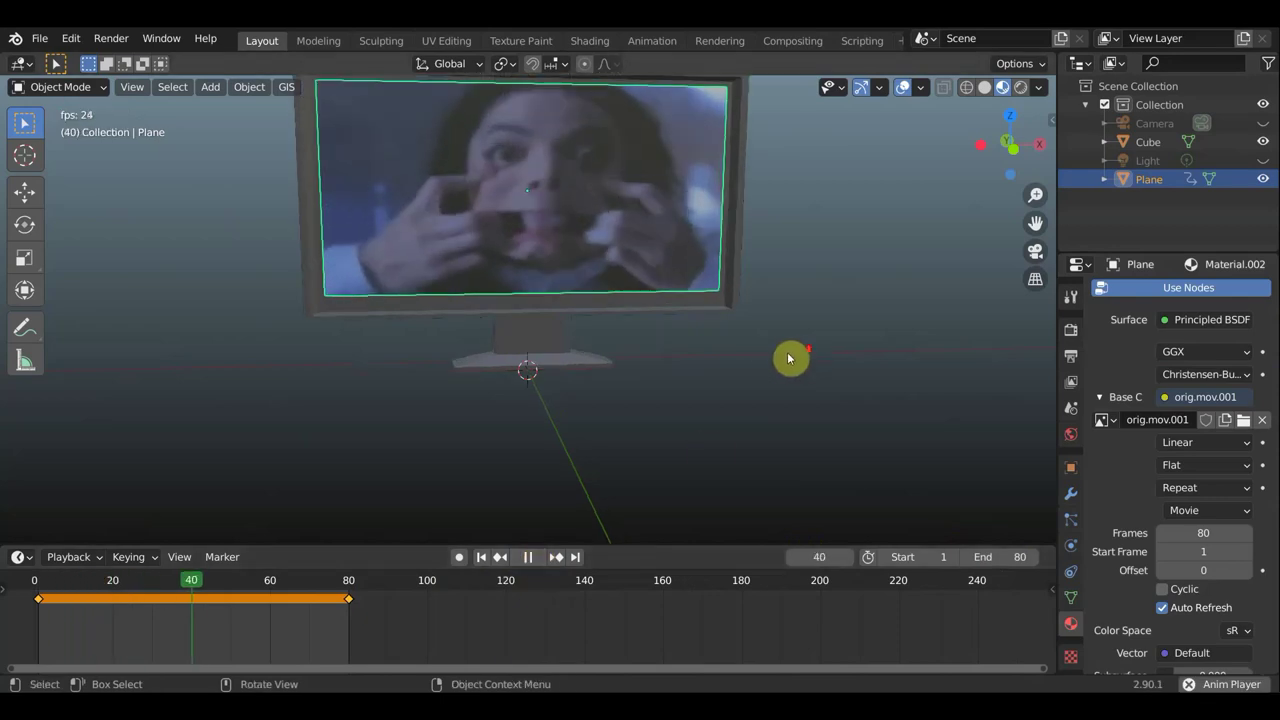
shift+middle_drag(786, 343, 847, 404)
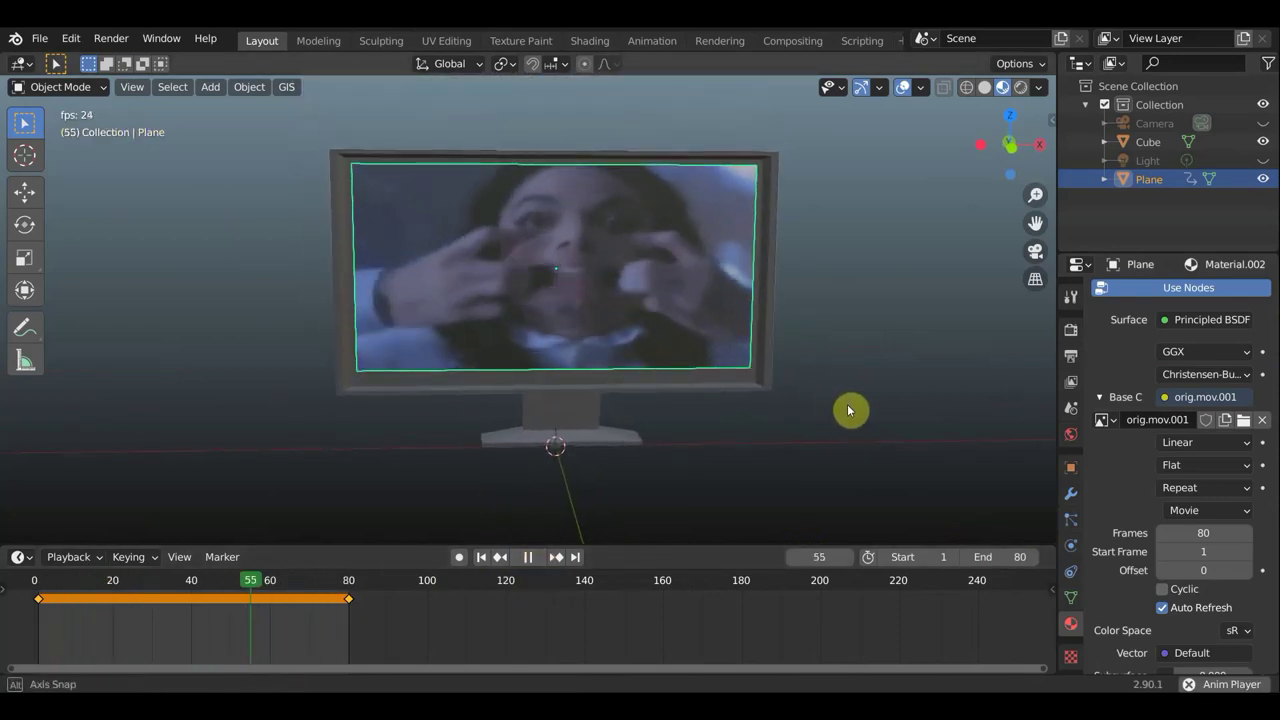
click(868, 348)
scroll(868, 348, down, 1)
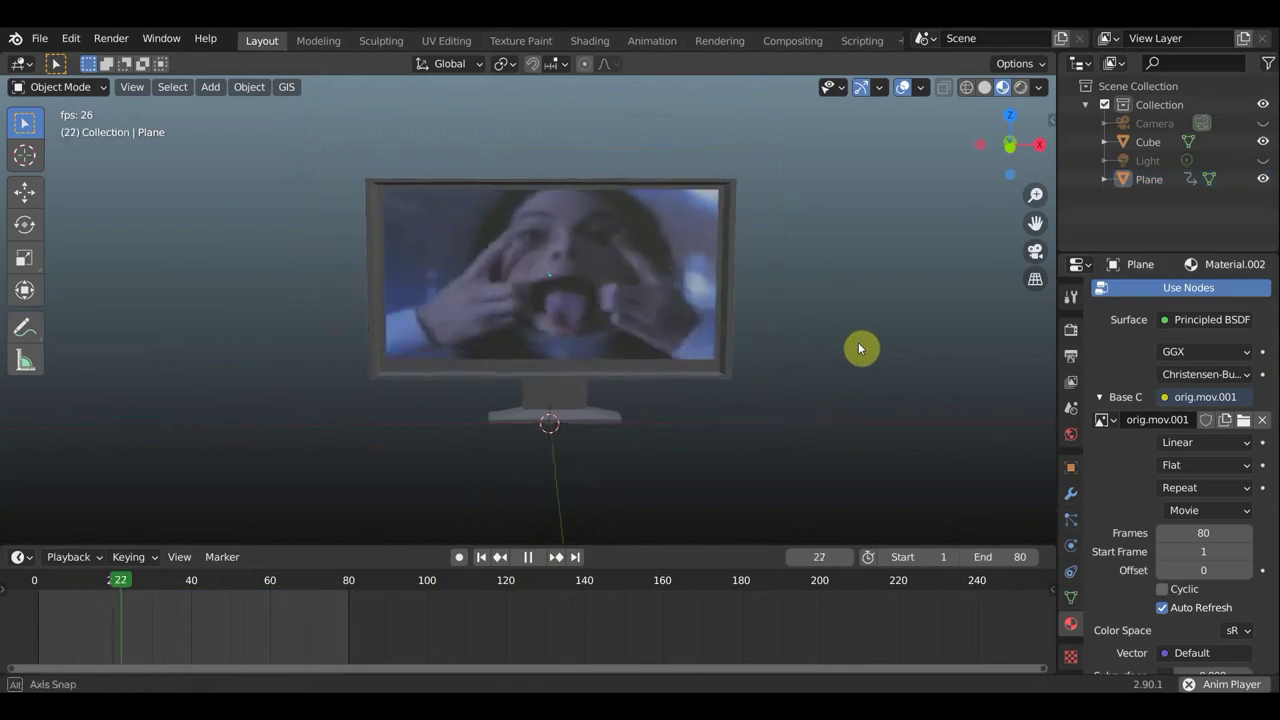
click(528, 557)
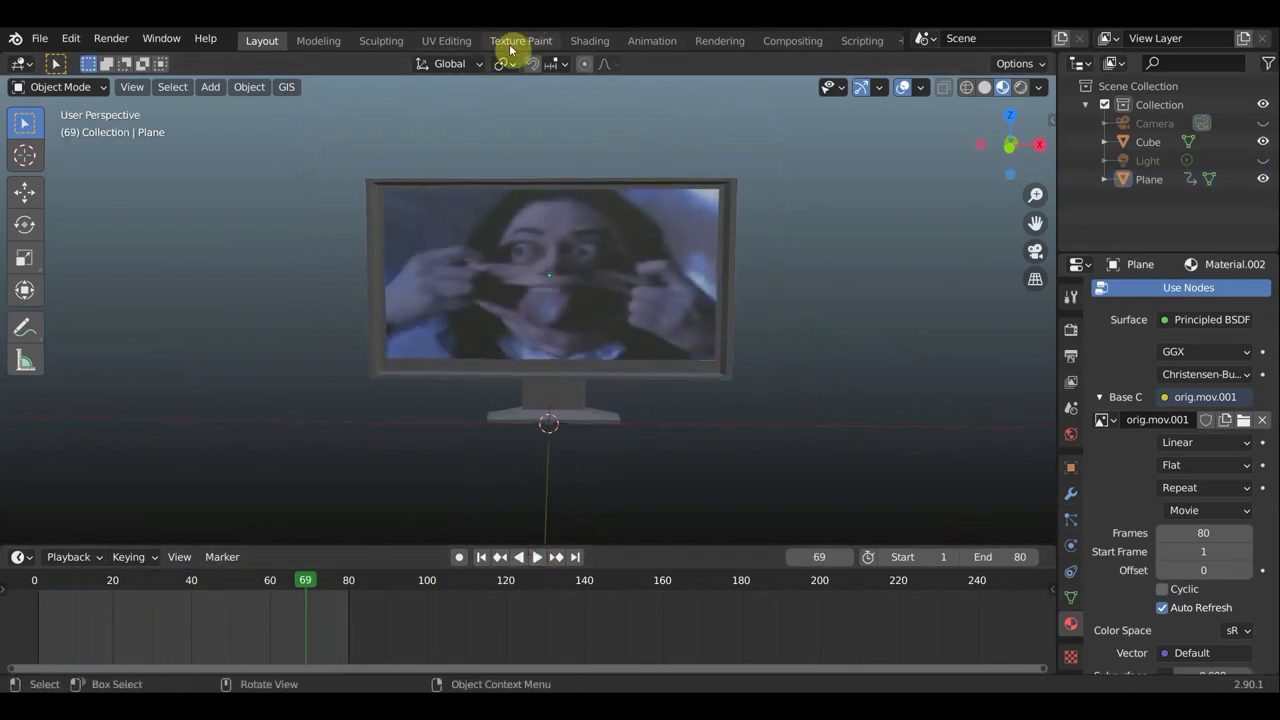
click(519, 45)
- In the Shading workspace, move the video texture node up-left and place a duplicate below it
click(588, 40)
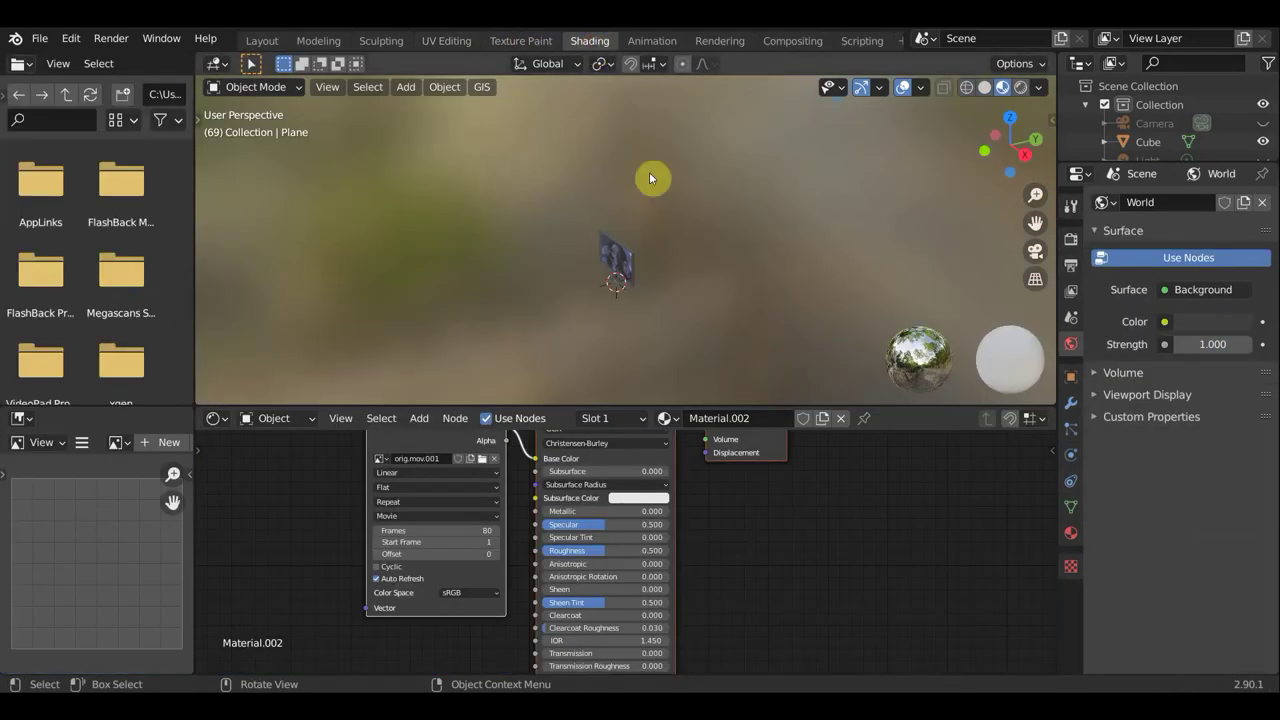
scroll(522, 557, down, 2)
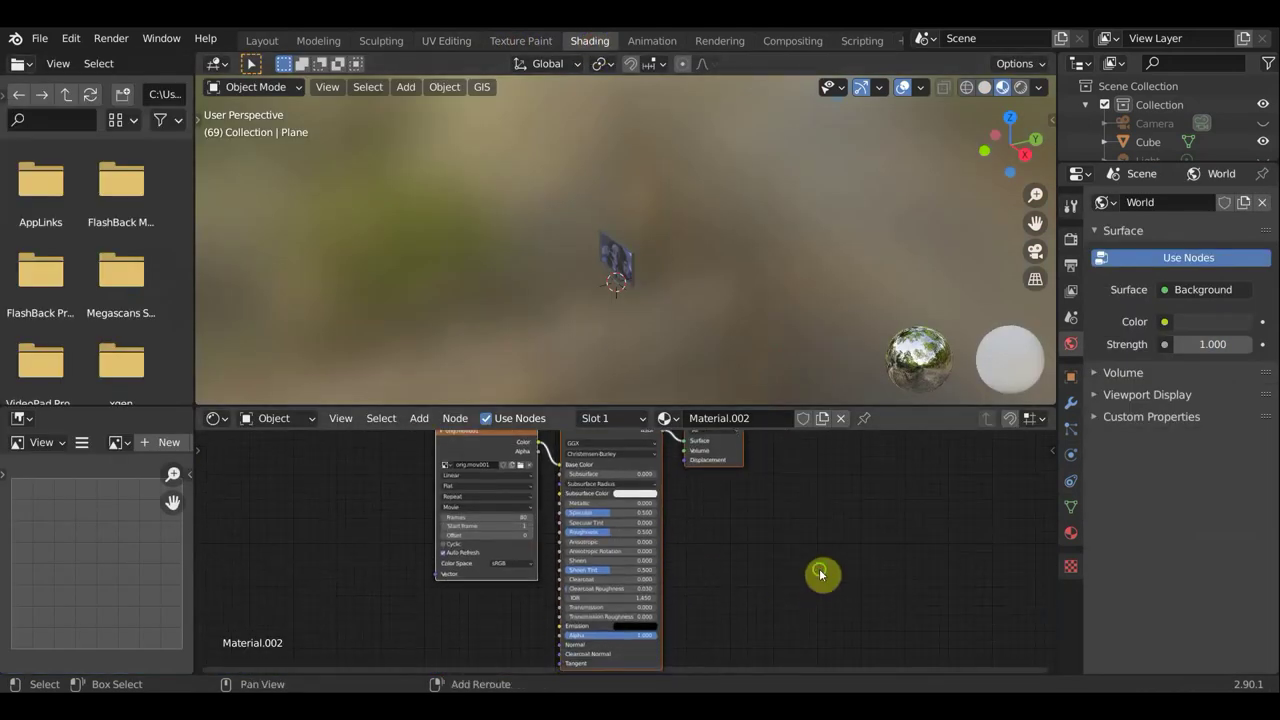
scroll(540, 500, up, 1)
scroll(508, 500, down, 1)
scroll(493, 546, down, 1)
middle_drag(493, 546, 478, 608)
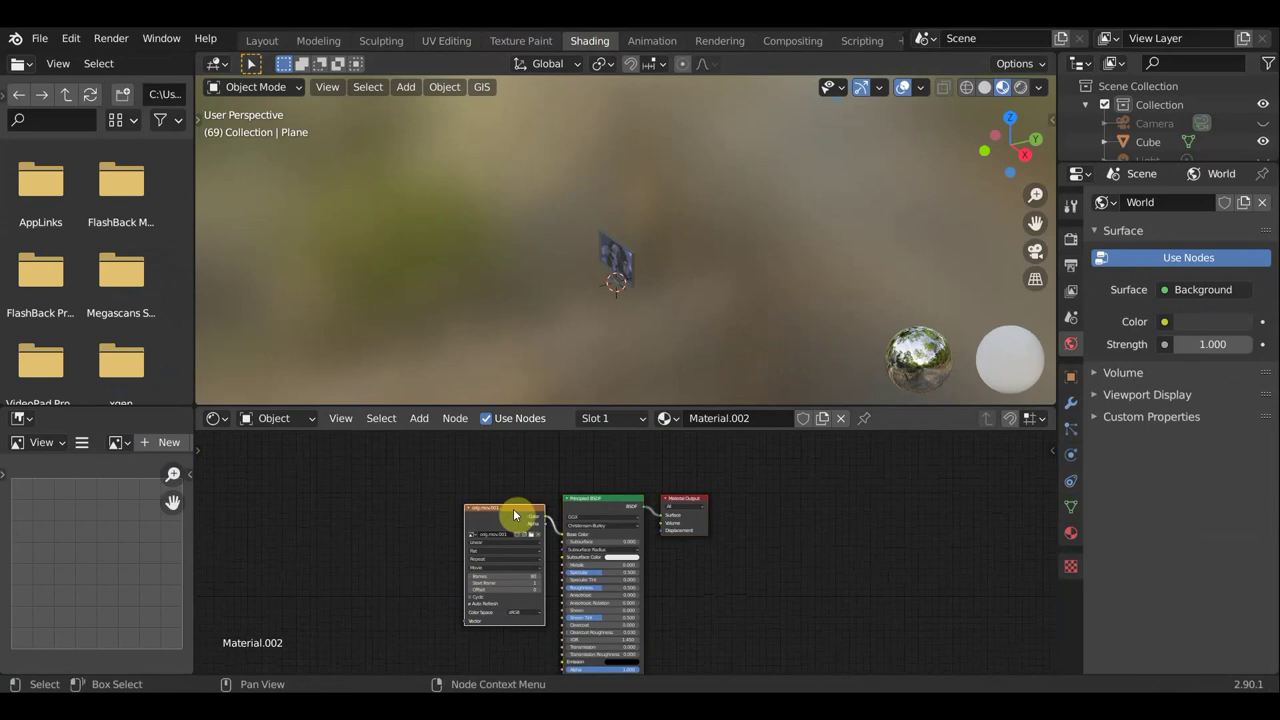
drag(515, 514, 468, 458)
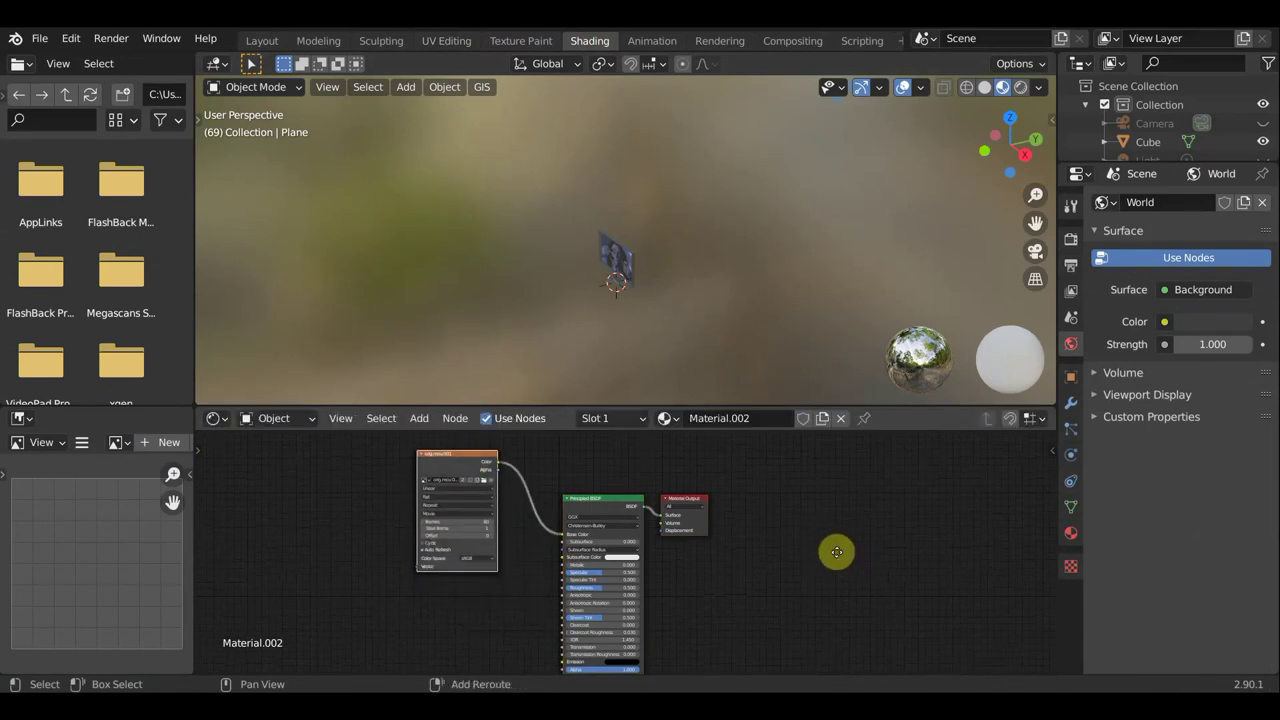
key(shift+d)
click(837, 457)
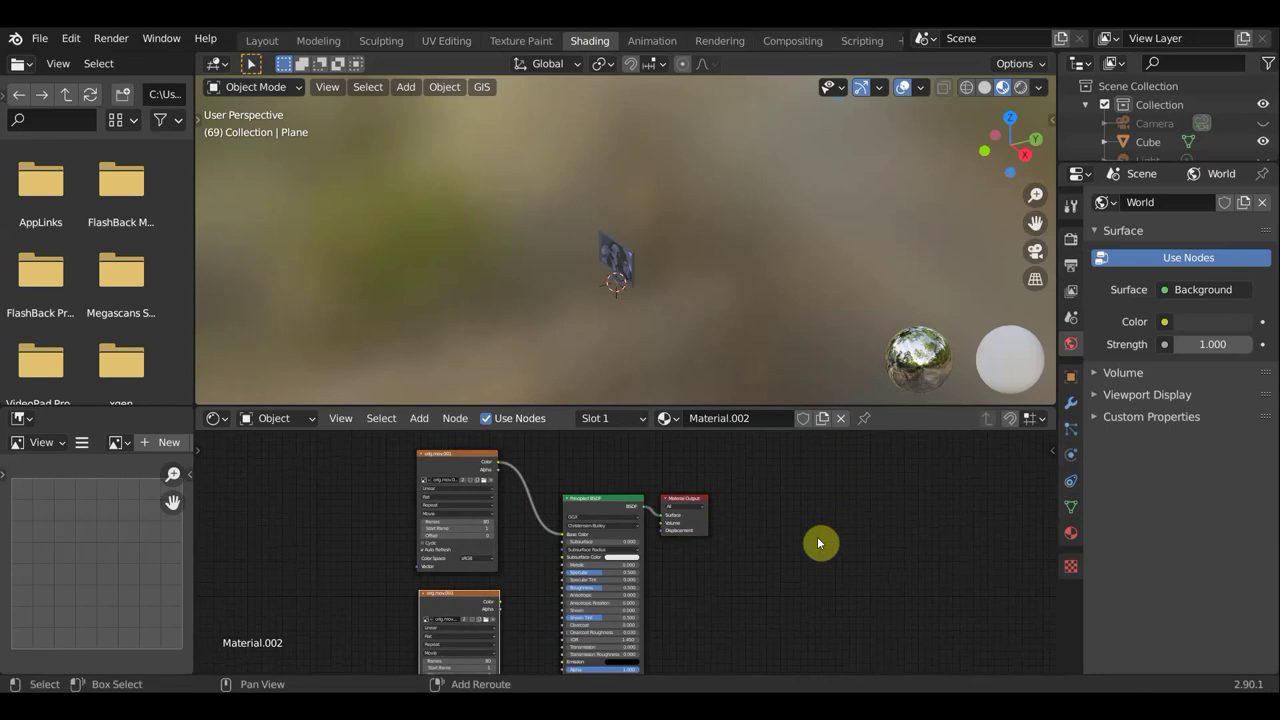
- Connect the video texture's Color output to the Principled BSDF Emission input
scroll(700, 557, up, 3)
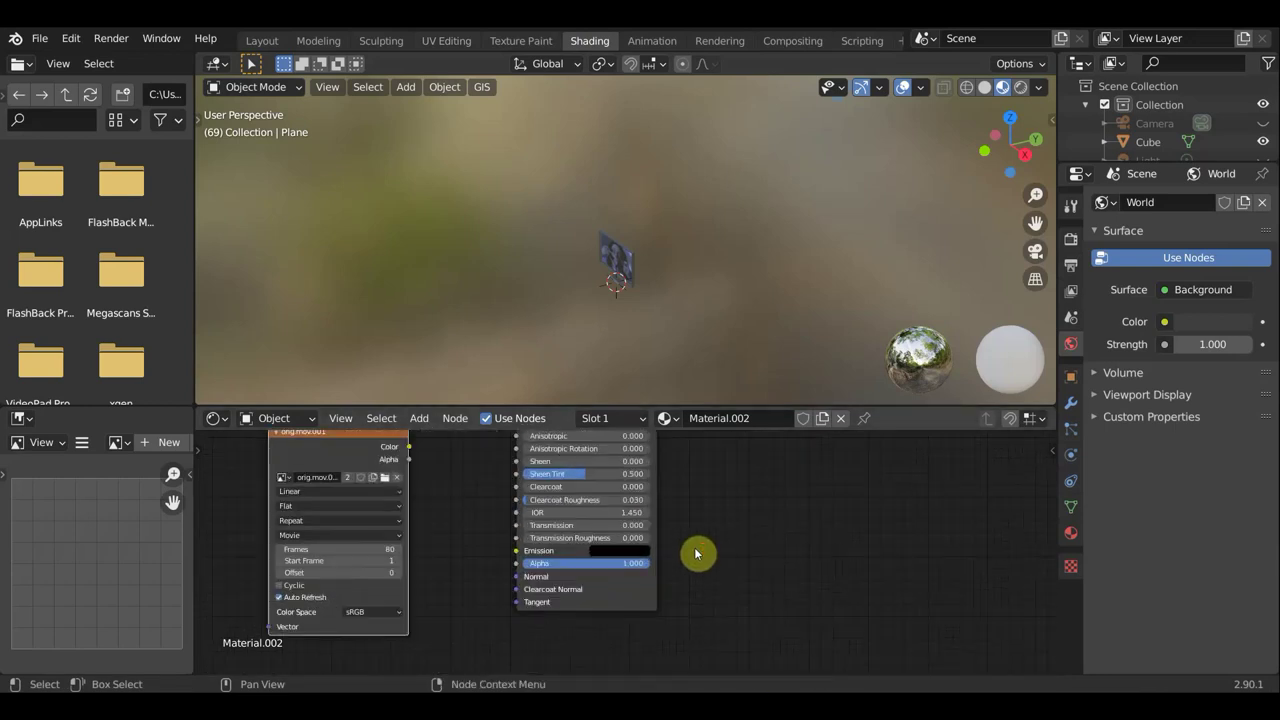
scroll(697, 553, up, 2)
middle_drag(869, 549, 891, 603)
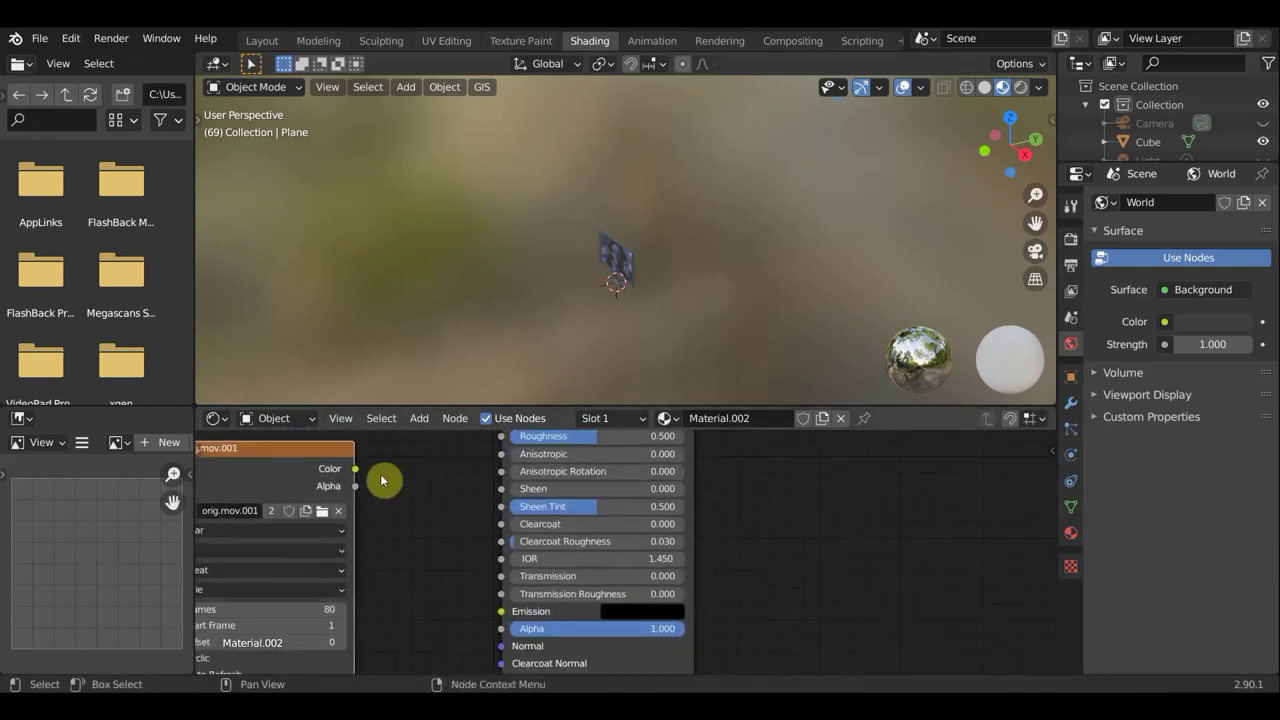
drag(357, 469, 501, 611)
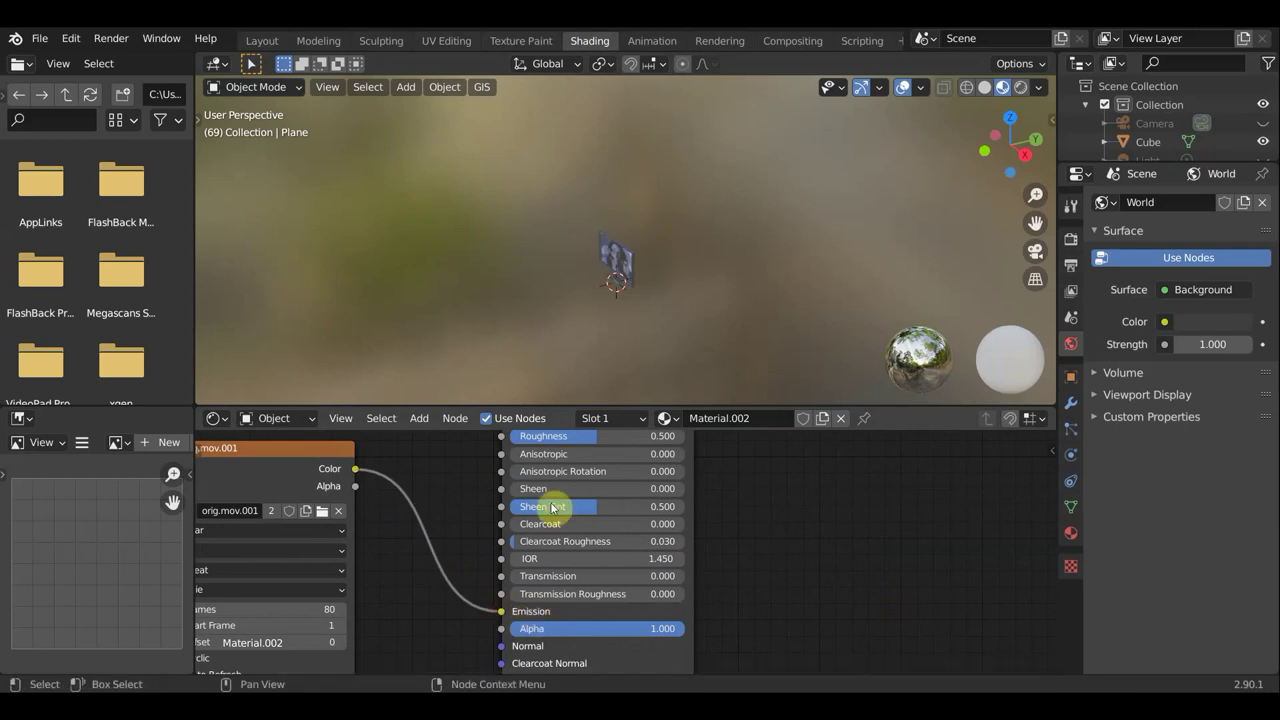
scroll(581, 303, up, 4)
middle_drag(581, 303, 730, 286)
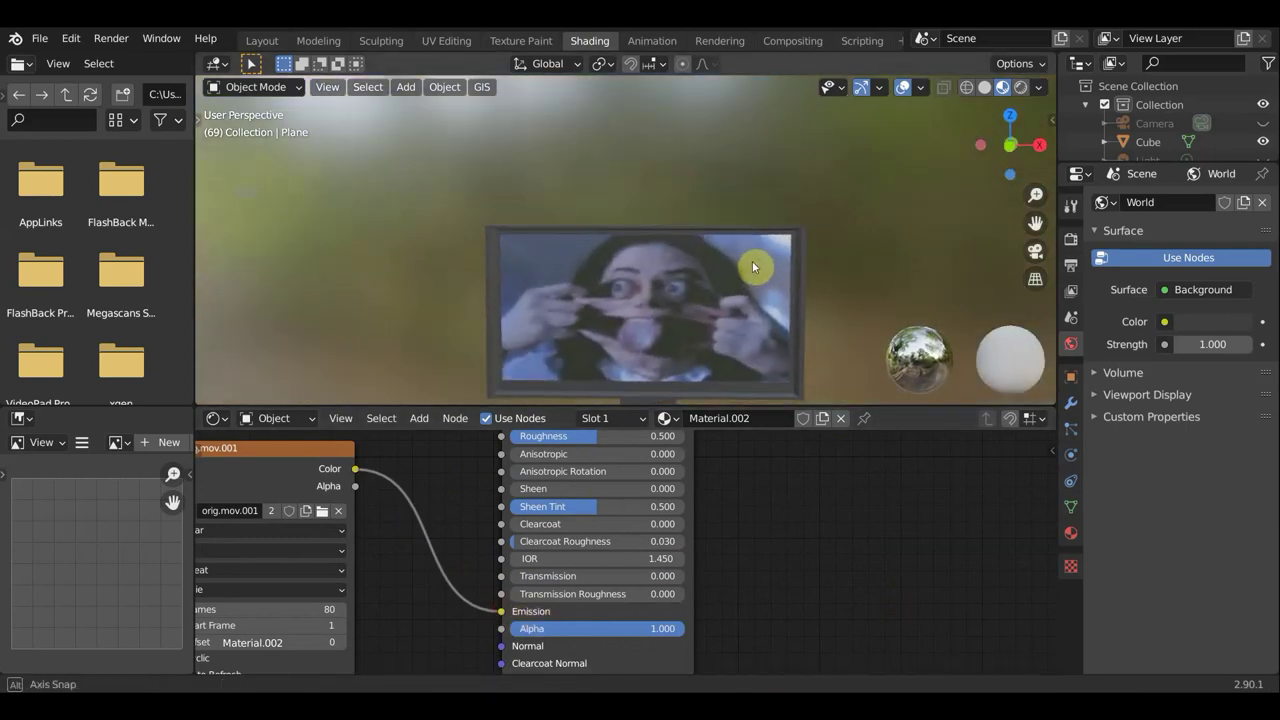
click(262, 41)
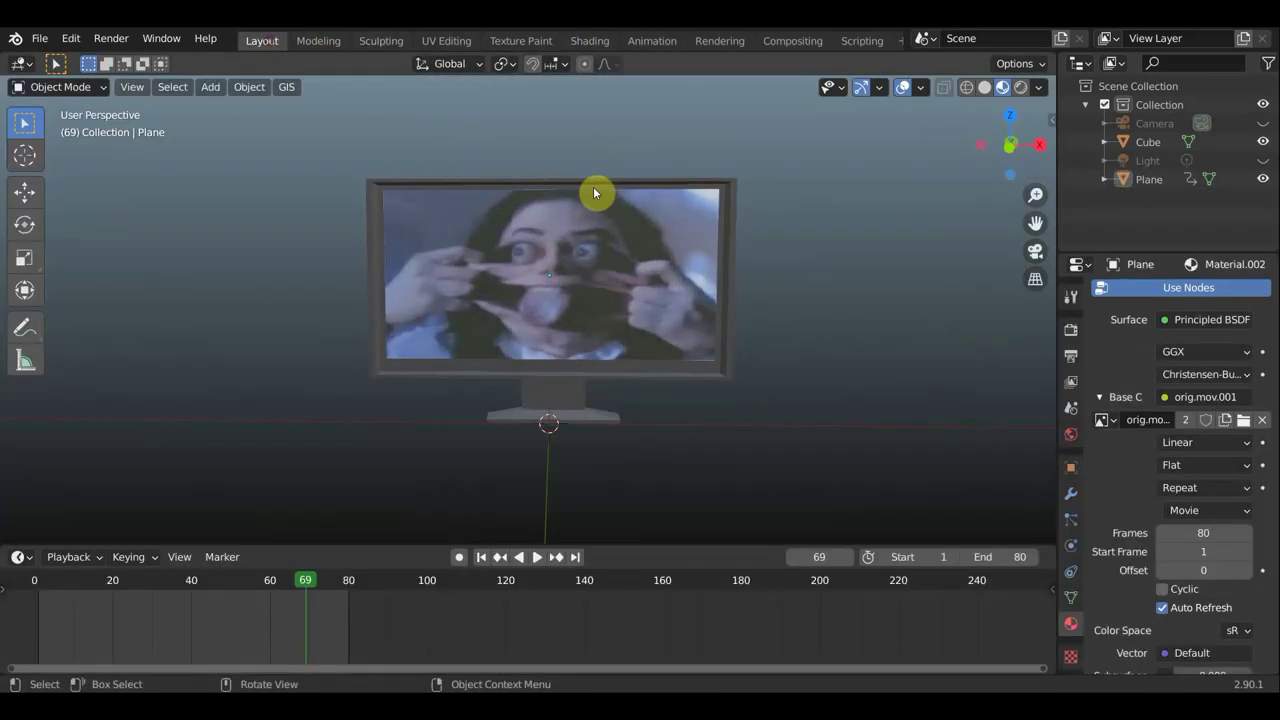
- Switch the viewport to Rendered shading, then unhide the Light and select it
click(1021, 88)
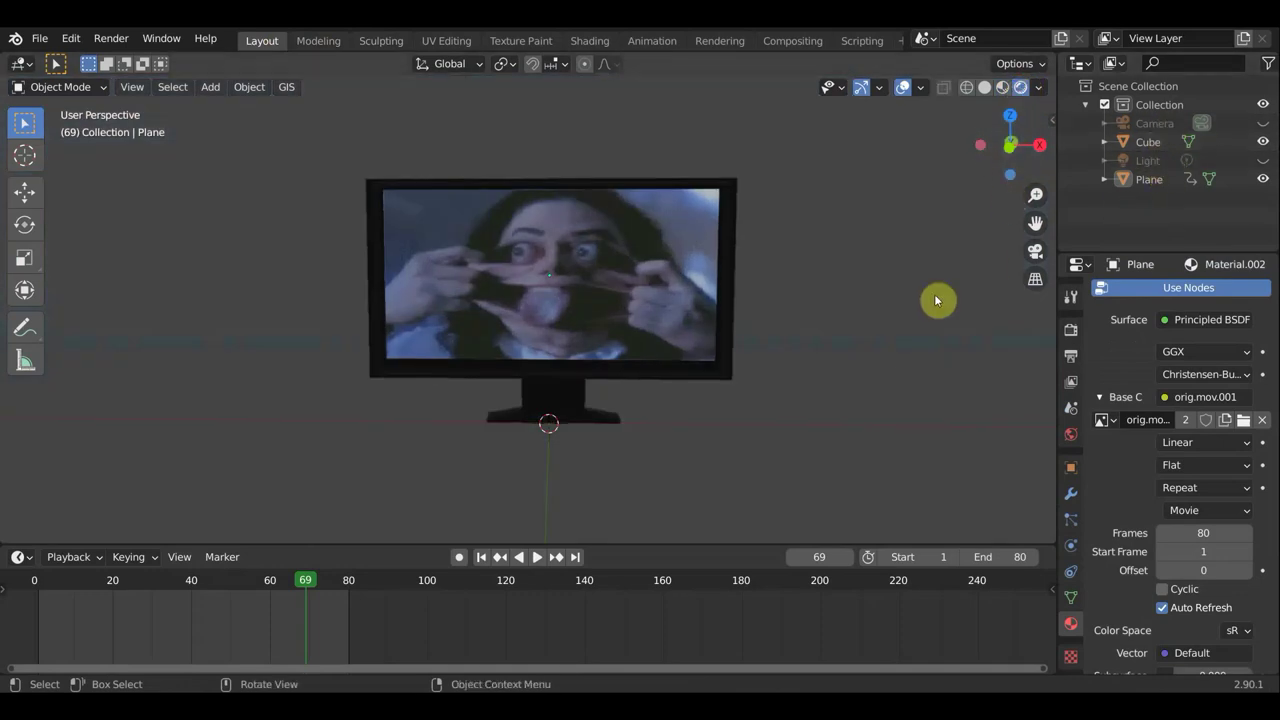
middle_drag(897, 319, 896, 312)
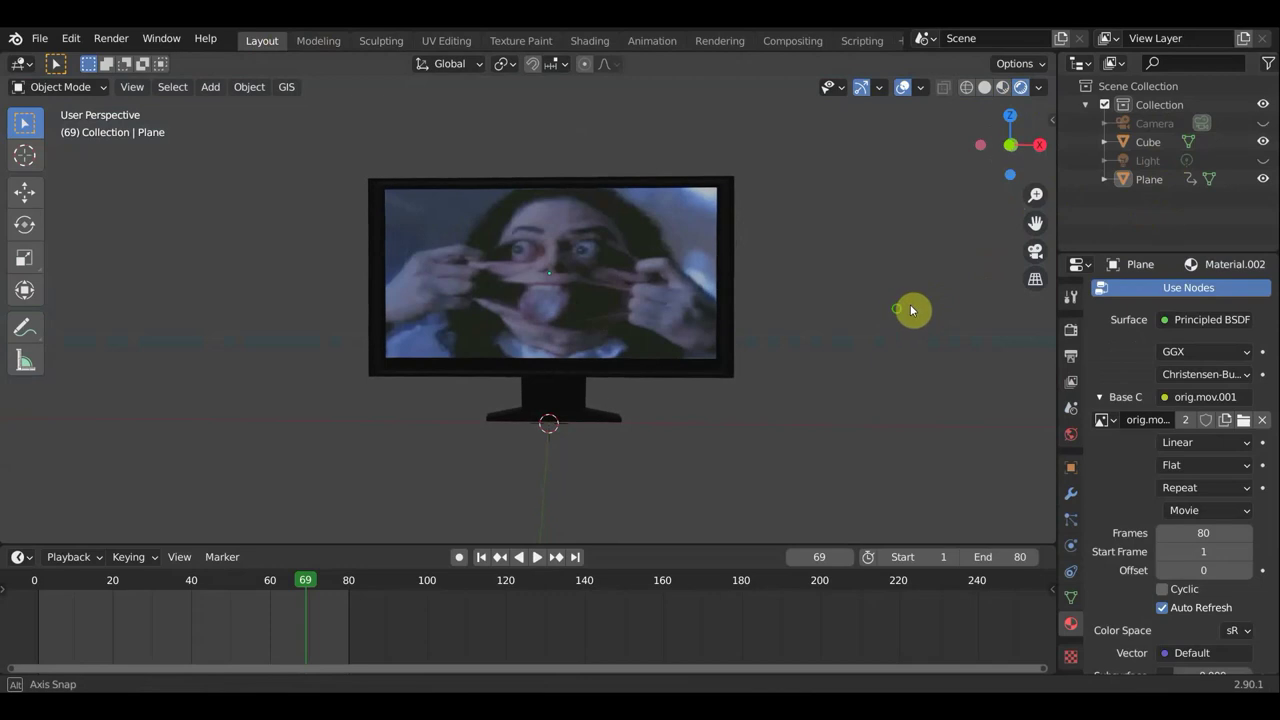
click(1263, 161)
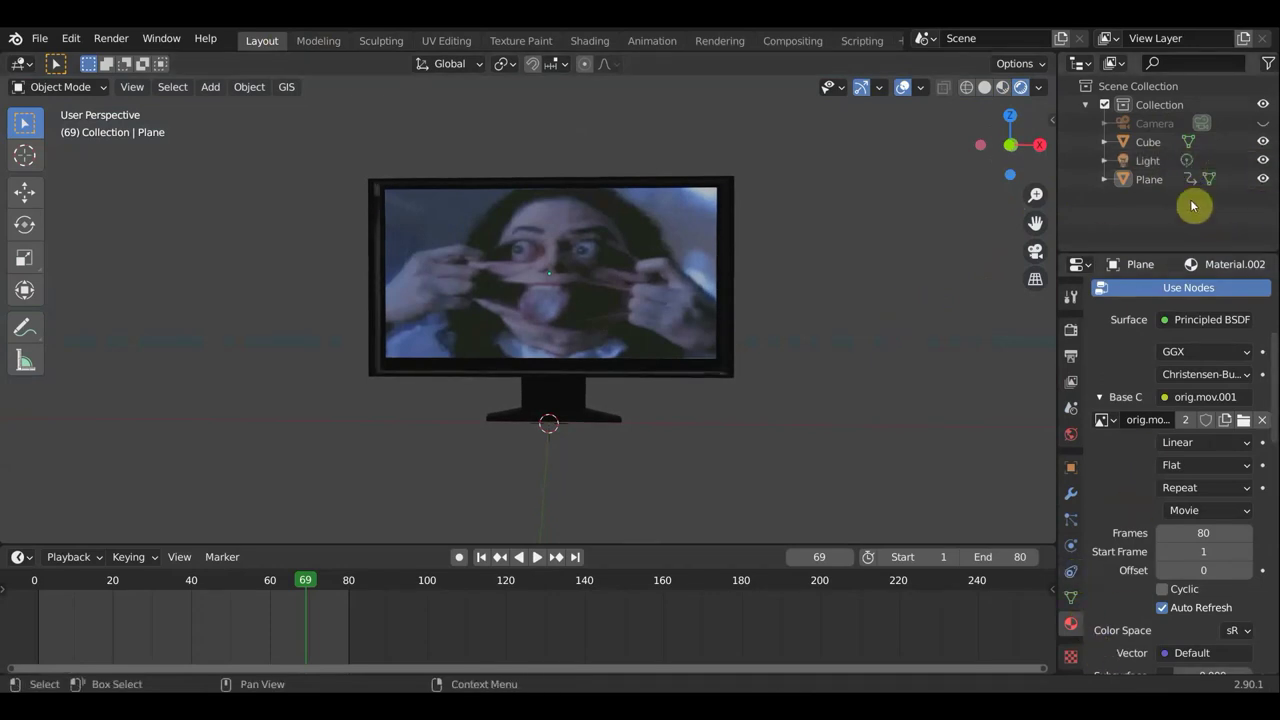
click(1148, 161)
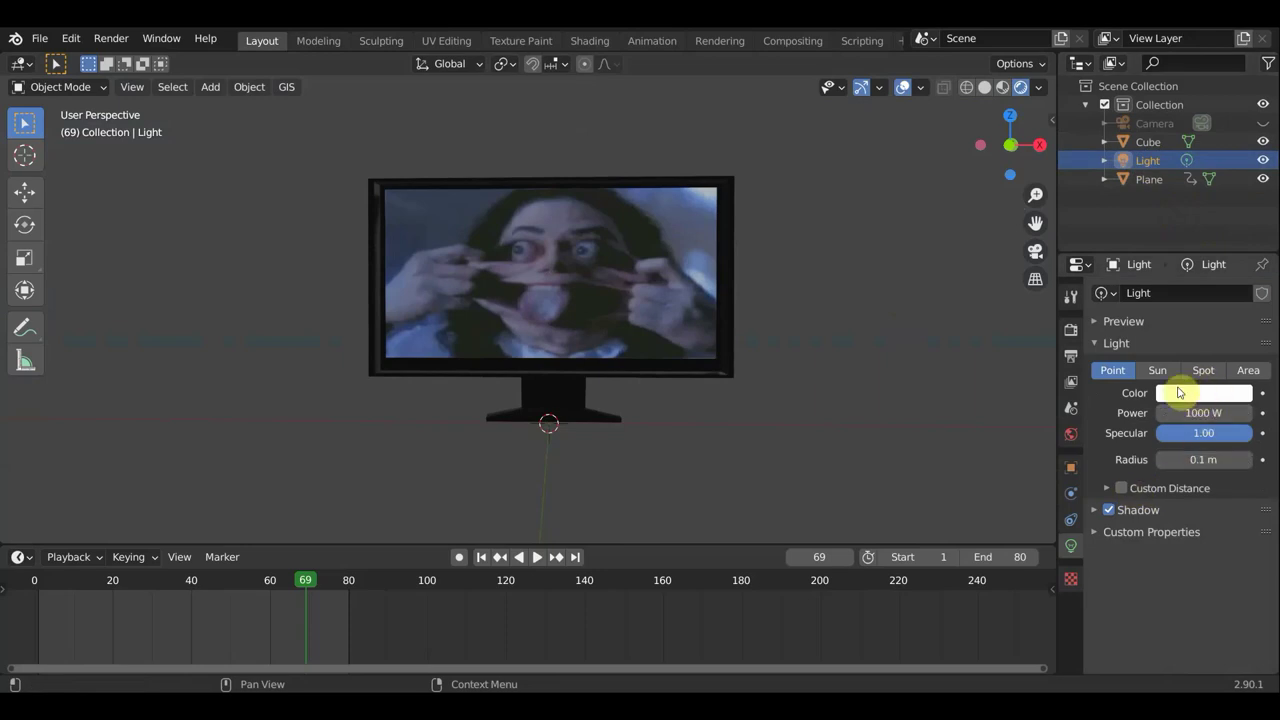
- Try Sun, Spot and Area light types, then settle on a Point light
click(1167, 378)
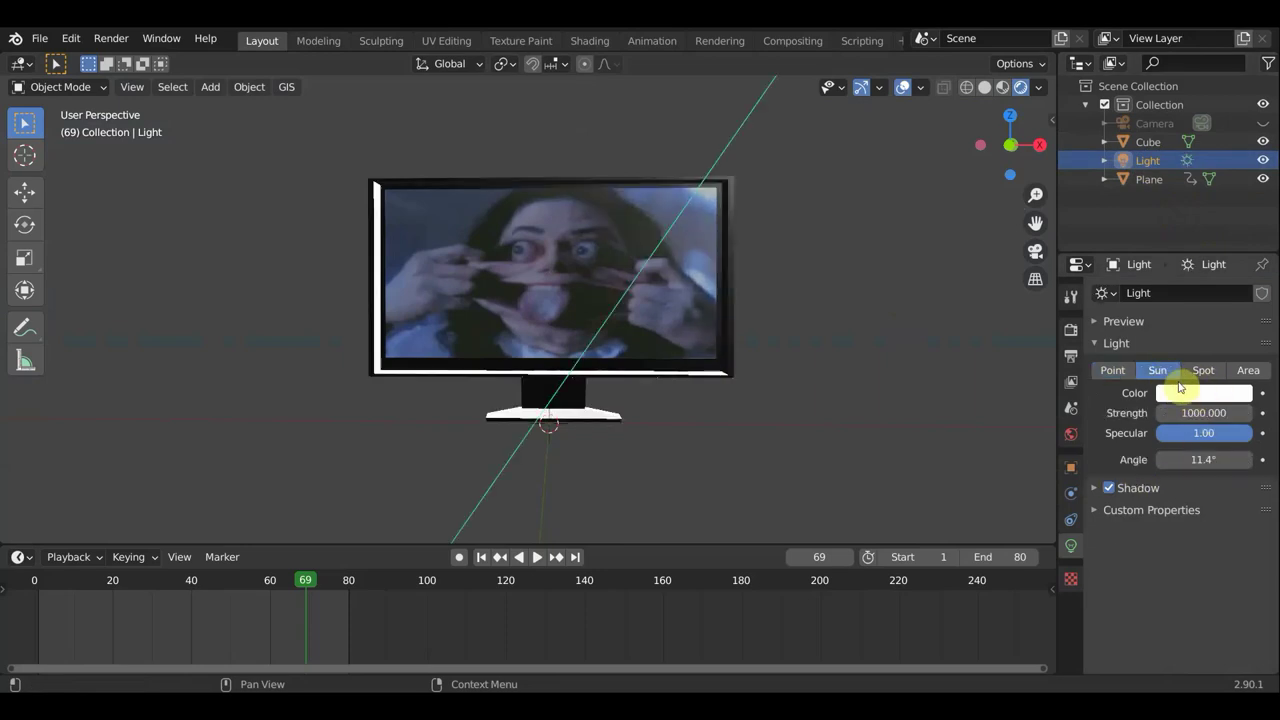
click(1211, 378)
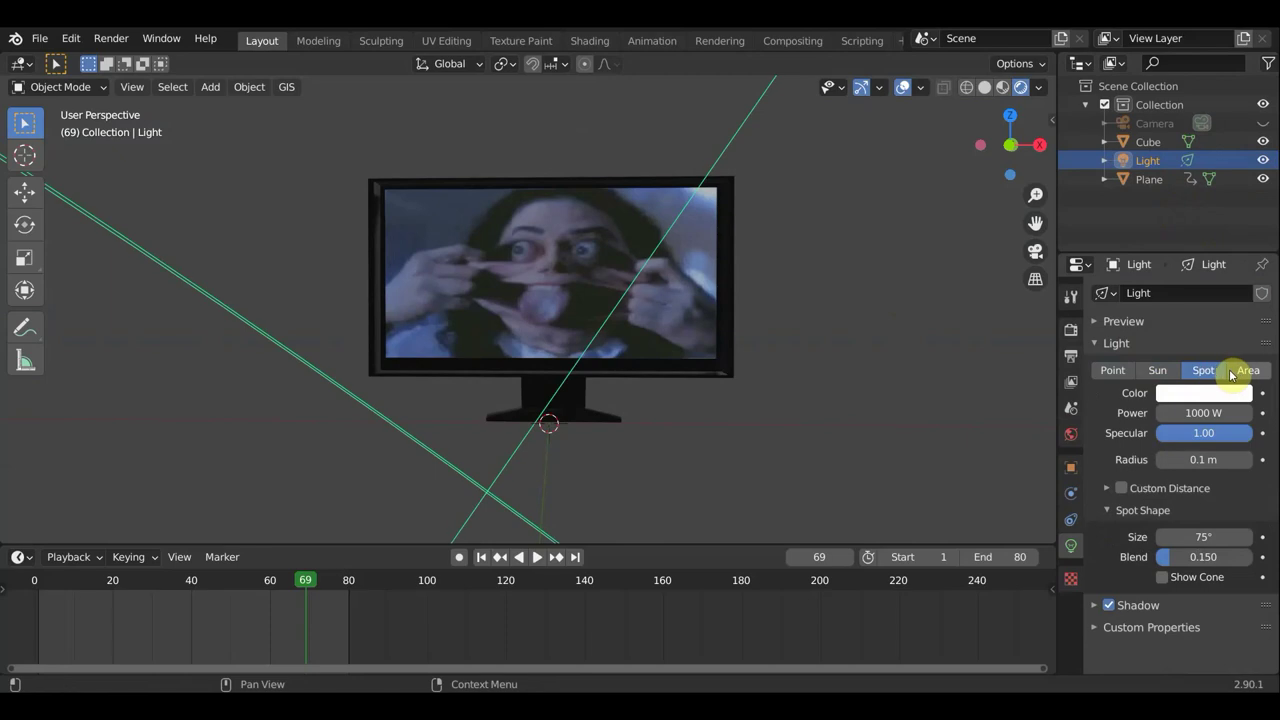
click(1246, 373)
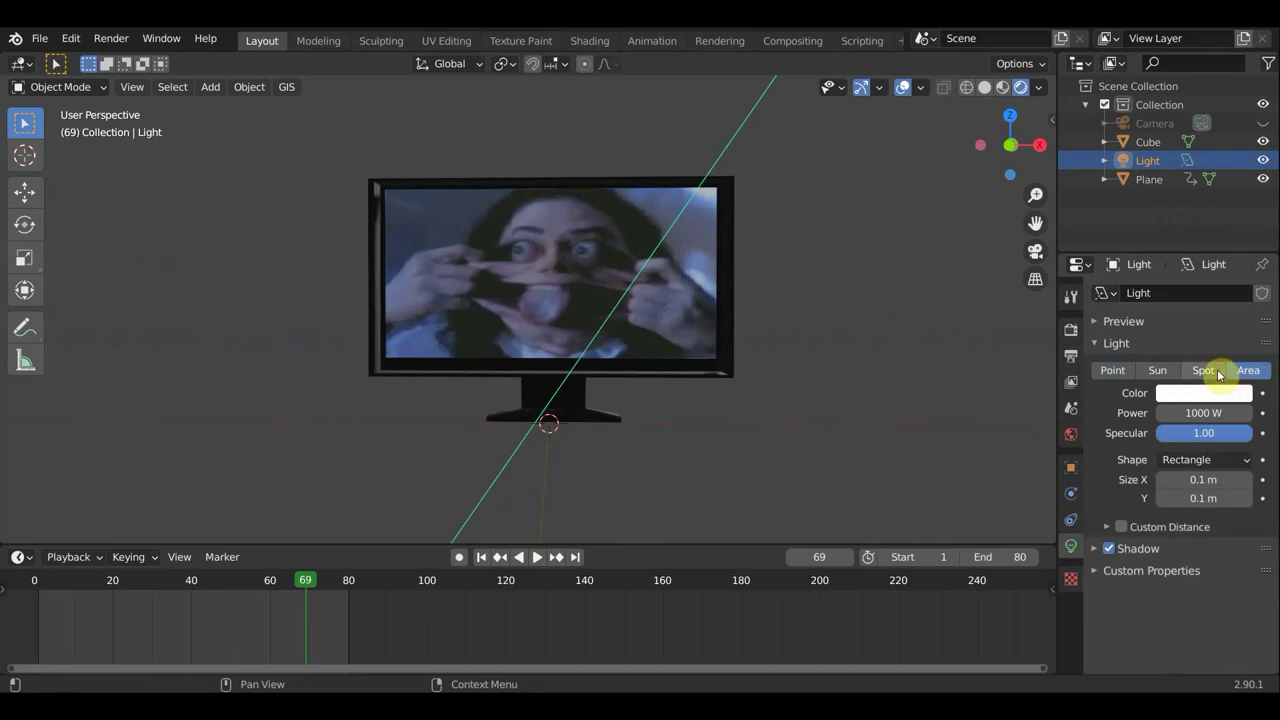
click(1215, 371)
scroll(862, 358, down, 7)
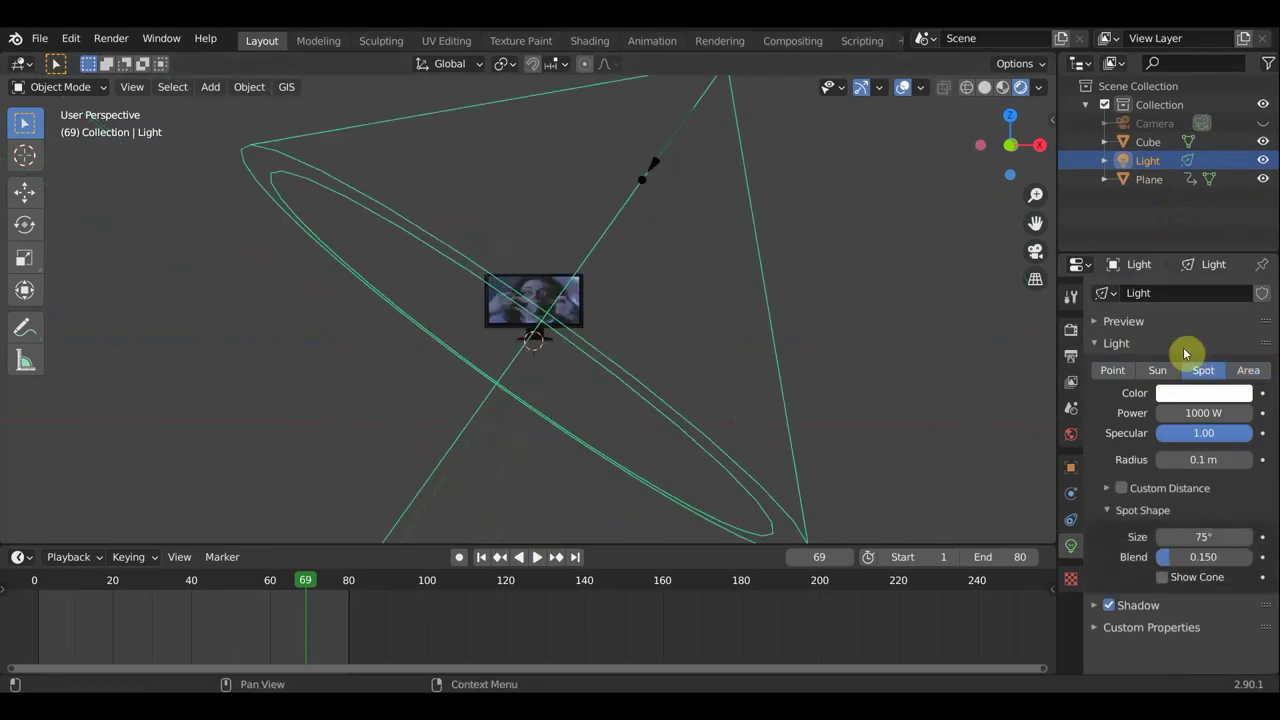
click(1110, 370)
mouse_move(686, 378)
middle_down()
mouse_move(617, 377)
mouse_move(822, 357)
middle_up()
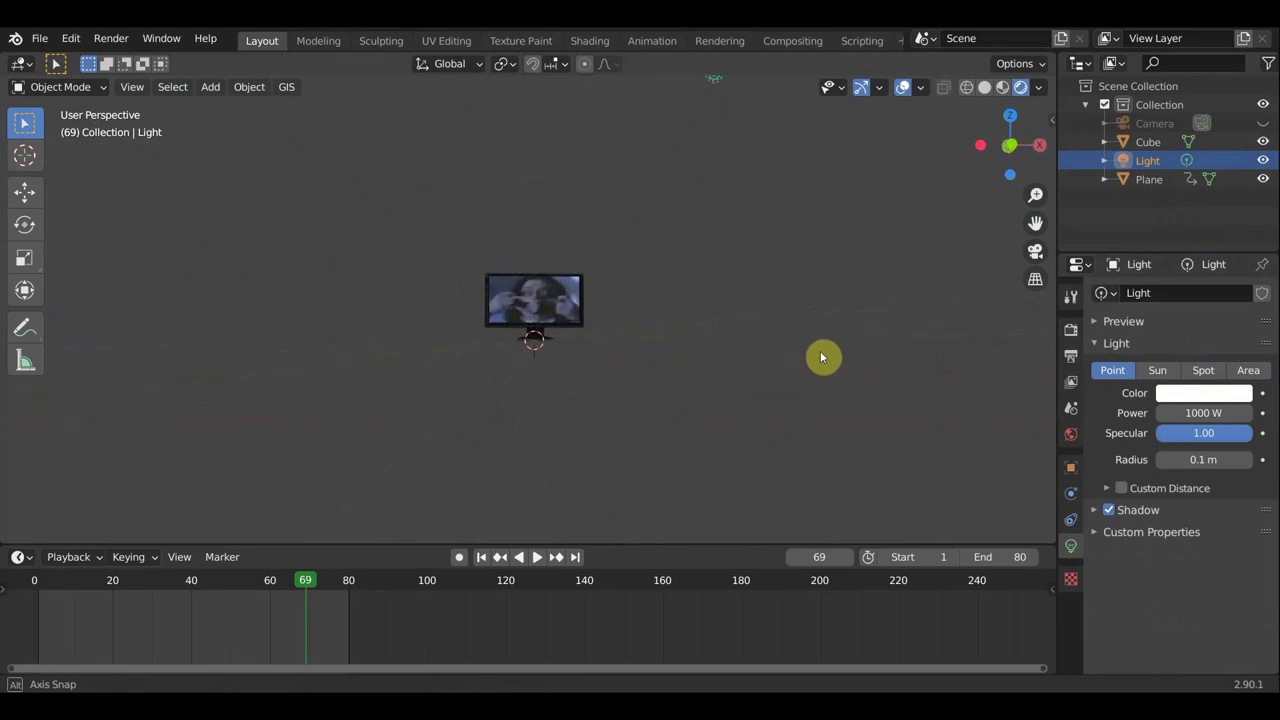
- Move the point light several times, ending with it to the left of the monitor
key(g)
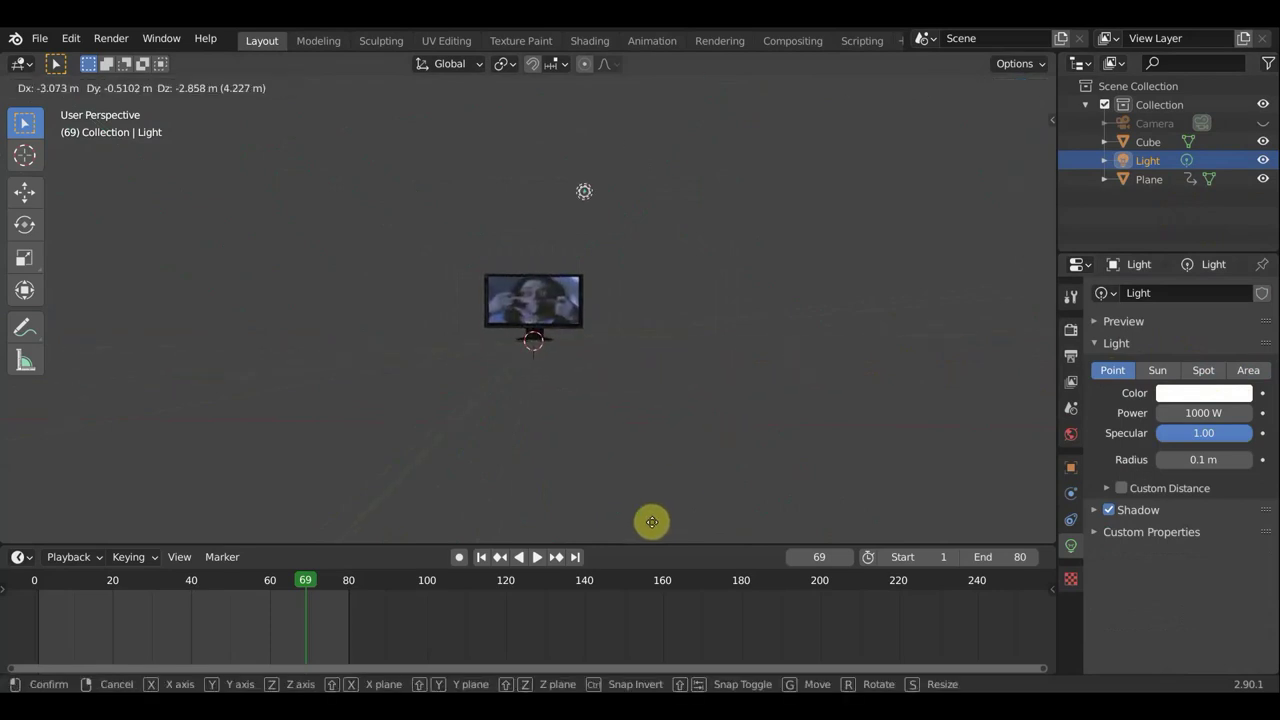
click(571, 177)
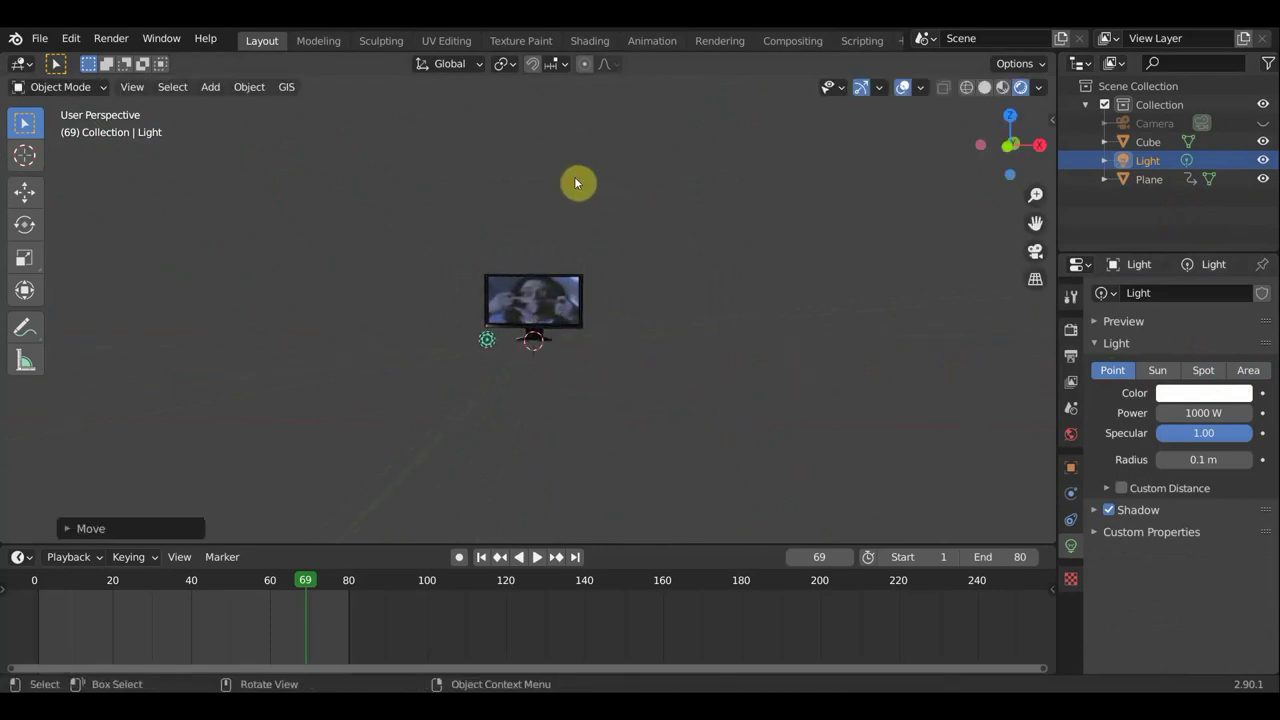
scroll(611, 350, up, 4)
scroll(610, 350, up, 1)
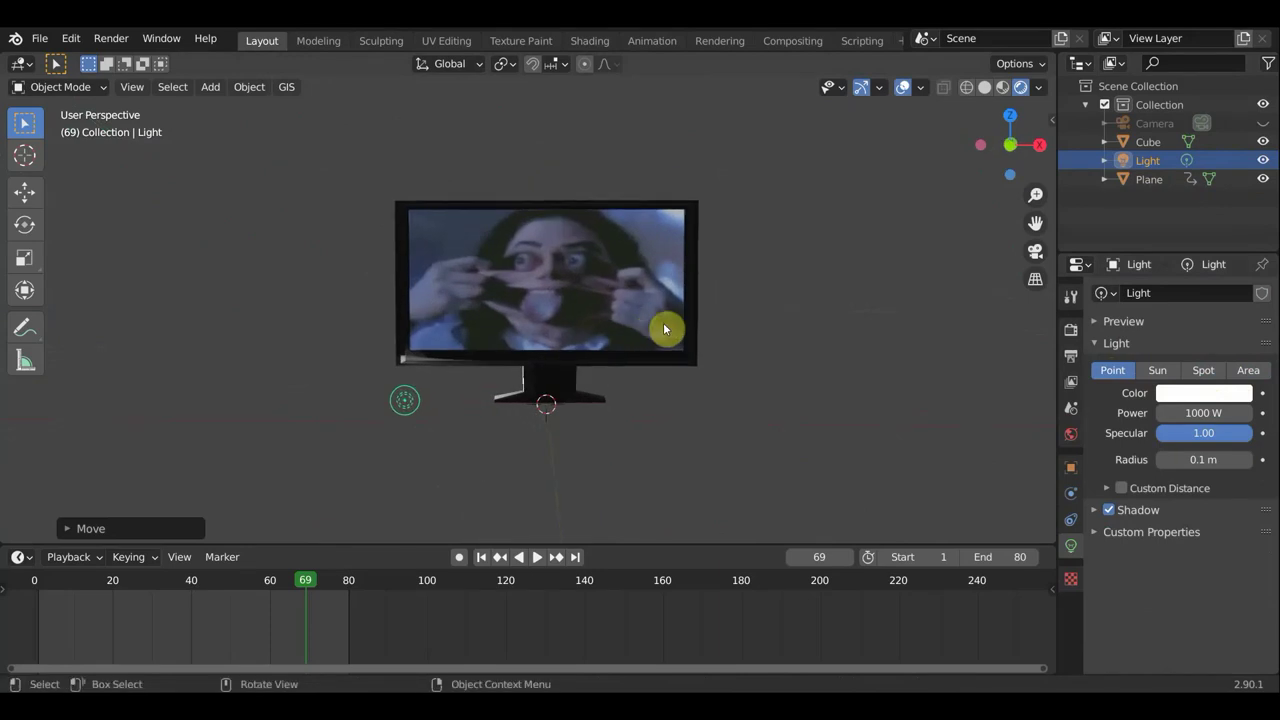
key(g)
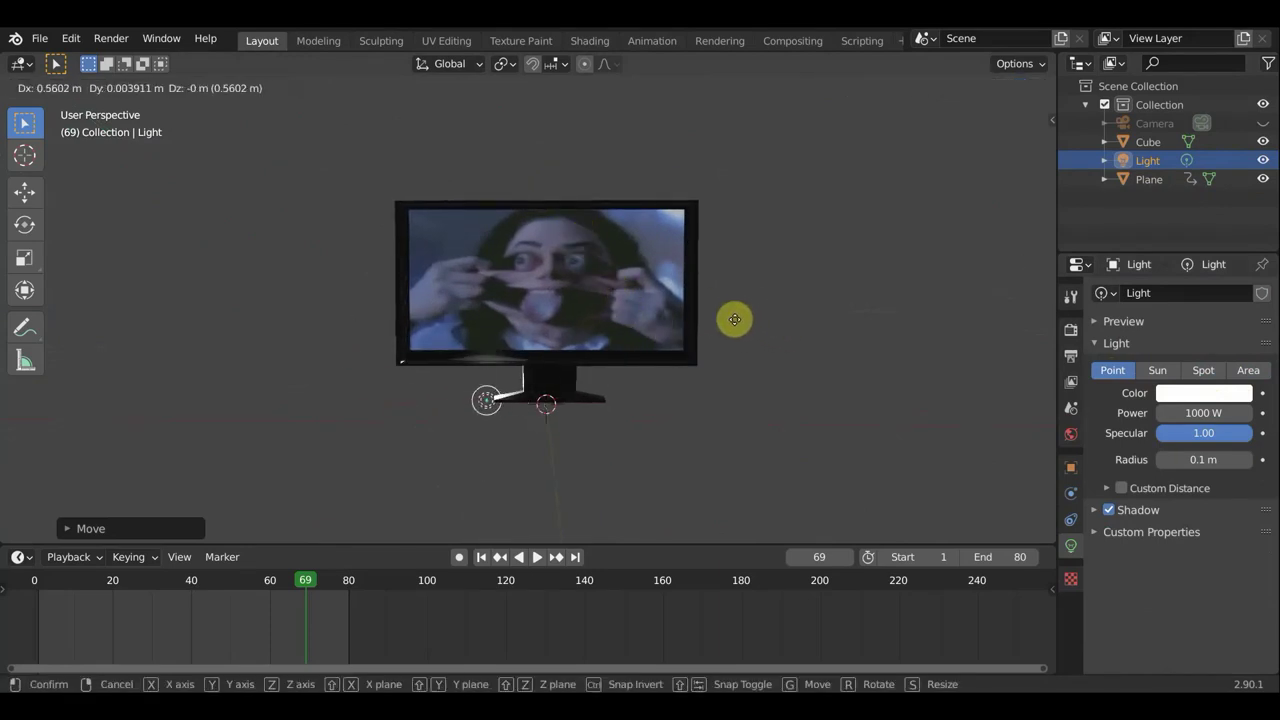
click(808, 357)
middle_drag(829, 363, 706, 357)
key(g)
click(599, 340)
mouse_move(599, 340)
middle_down()
mouse_move(912, 336)
mouse_move(848, 352)
mouse_move(911, 351)
middle_up()
- Reposition the light again, raising it to its final spot above the monitor
key(g)
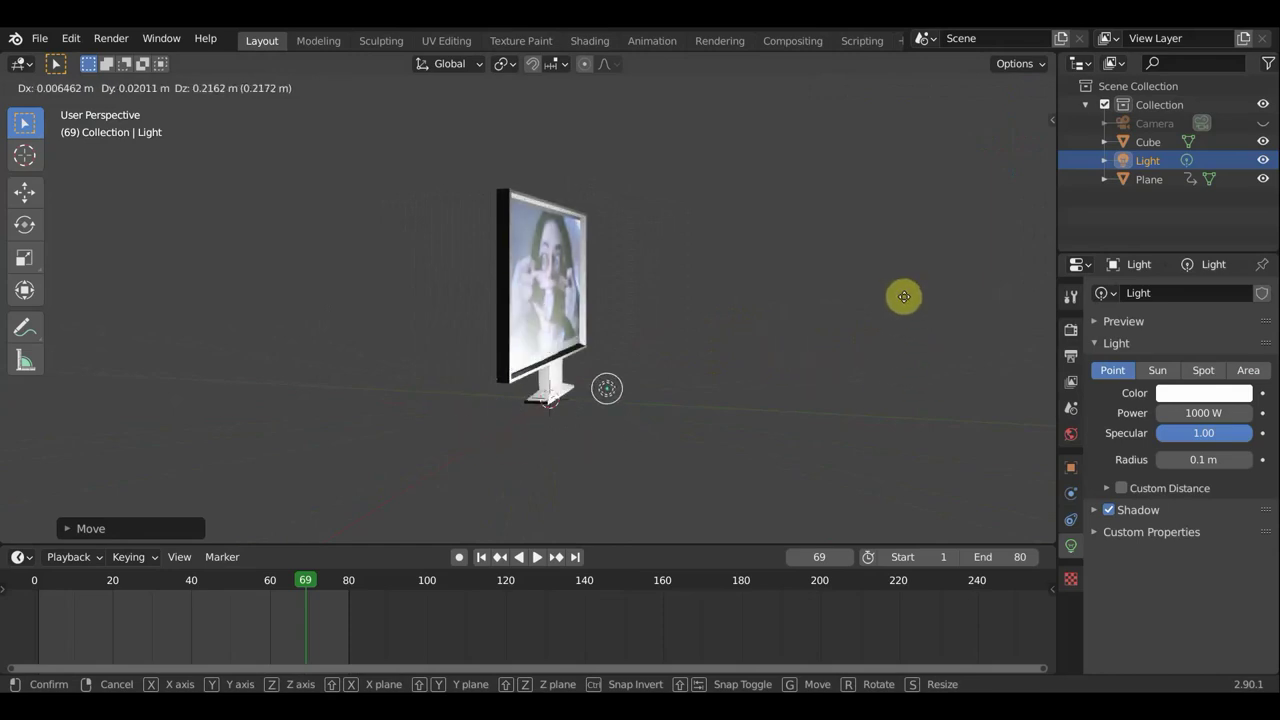
click(900, 472)
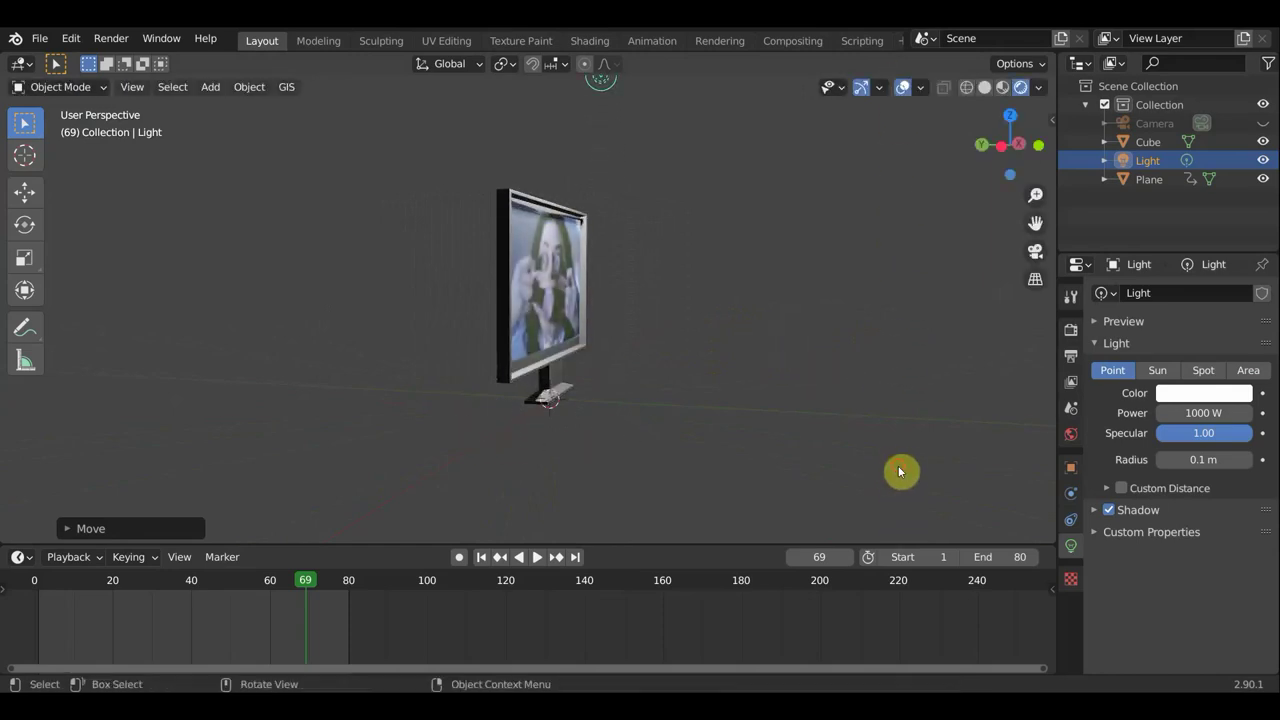
middle_drag(893, 466, 714, 466)
scroll(768, 460, down, 3)
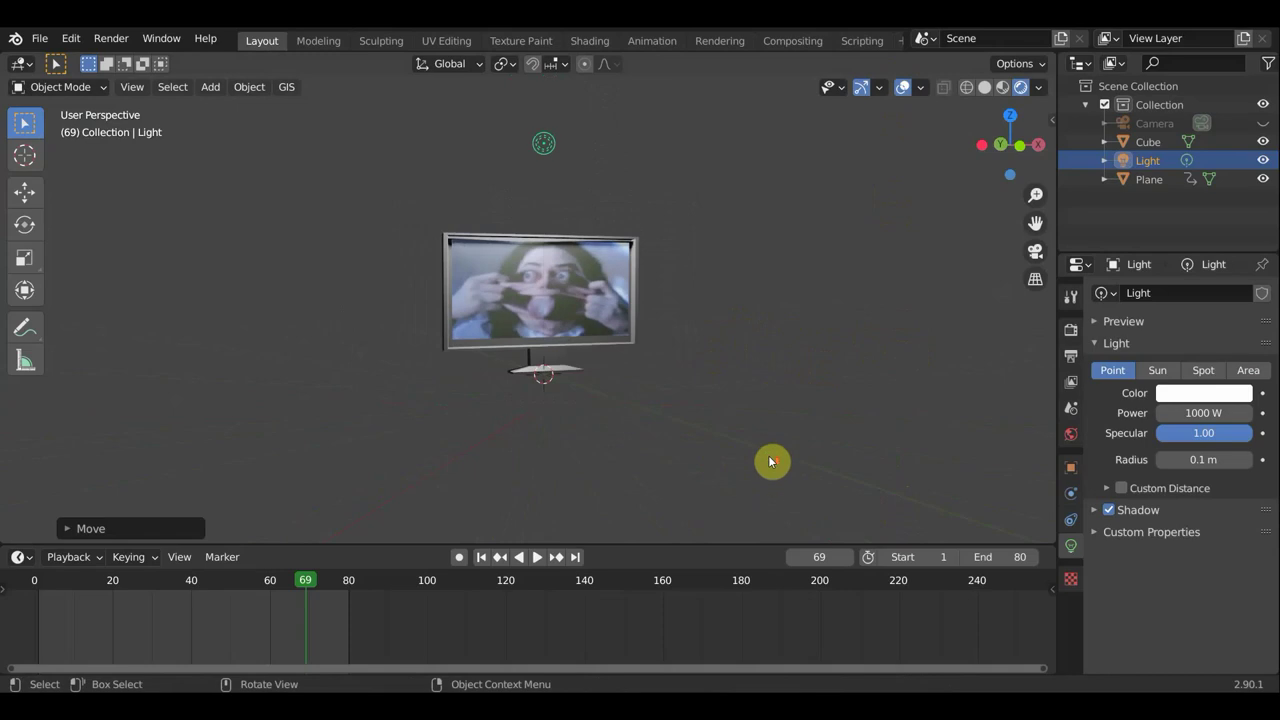
key(g)
click(788, 399)
middle_drag(790, 401, 714, 411)
key(g)
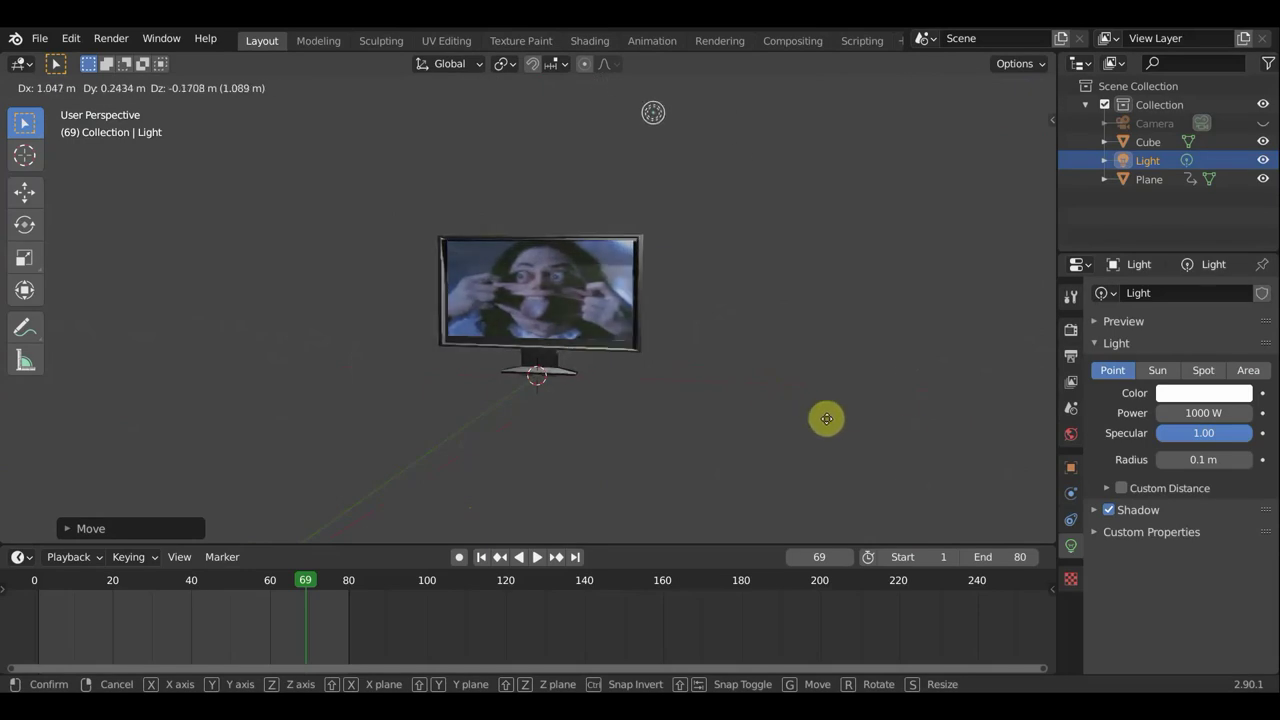
click(762, 415)
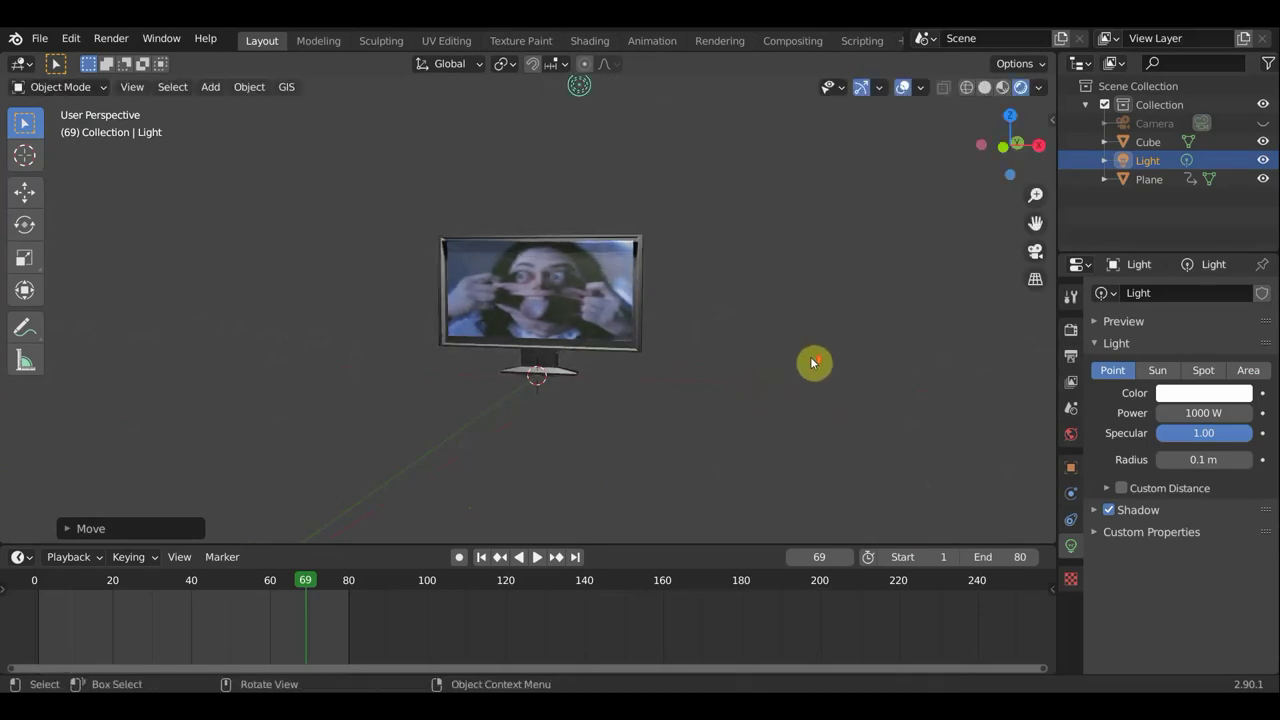
scroll(814, 363, up, 2)
mouse_move(865, 327)
middle_down()
mouse_move(871, 349)
mouse_move(832, 360)
middle_up()
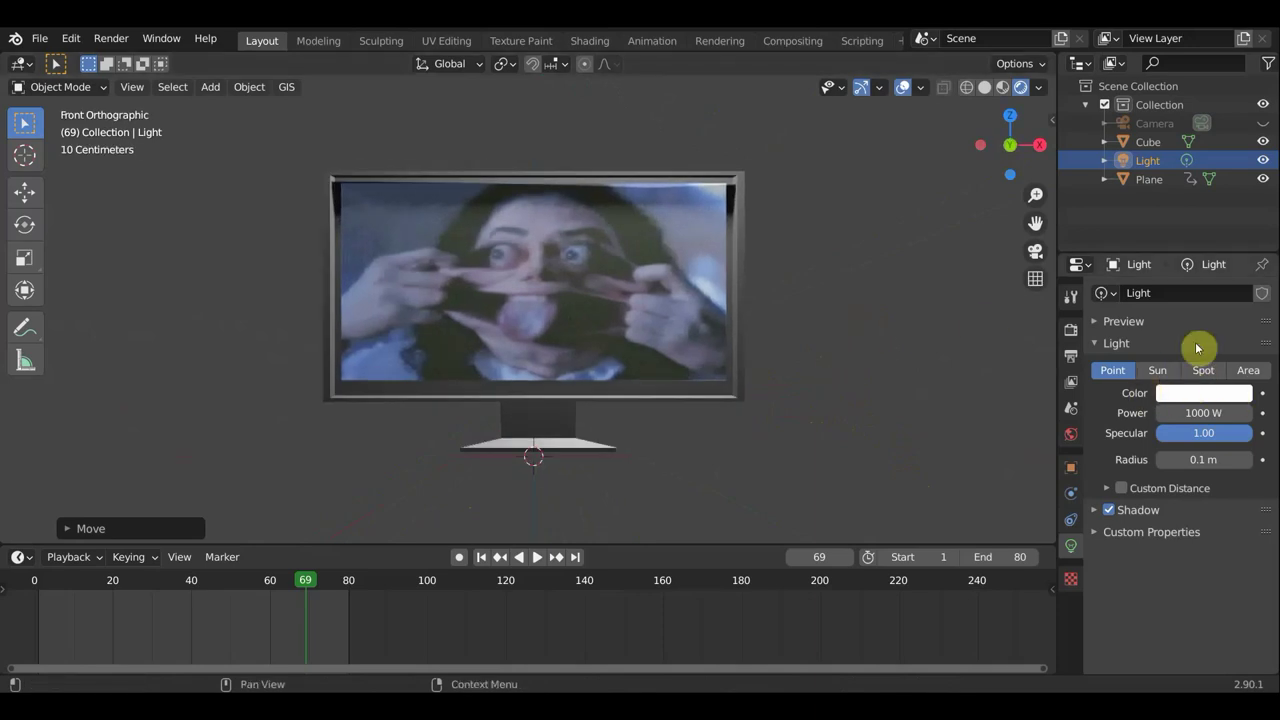
- Hide the Light with its Outliner eye icon and start timeline playback
click(1263, 161)
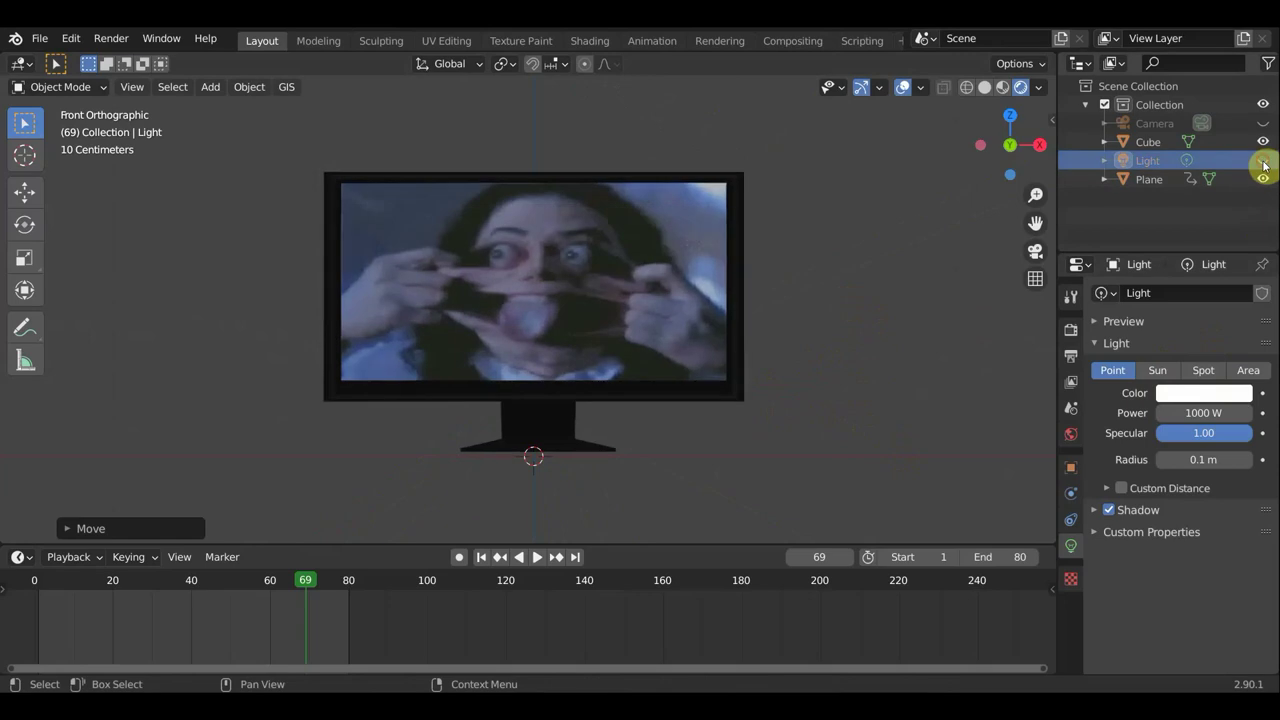
click(540, 560)
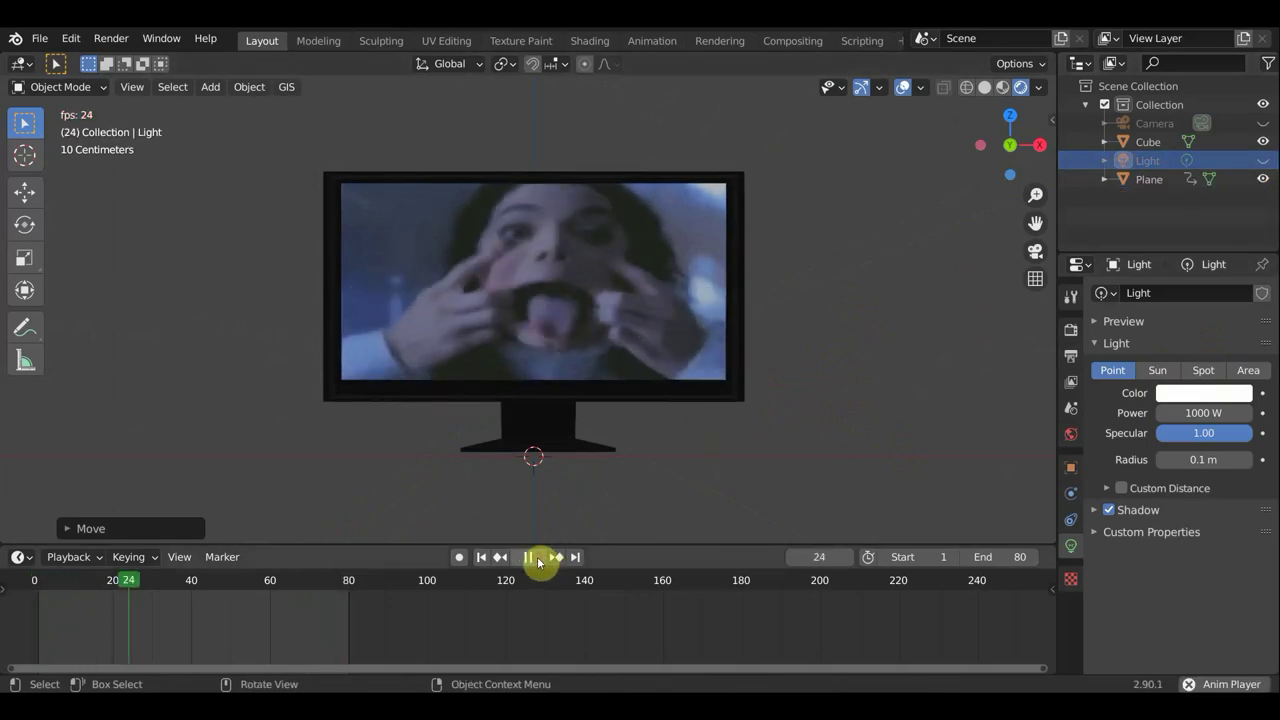